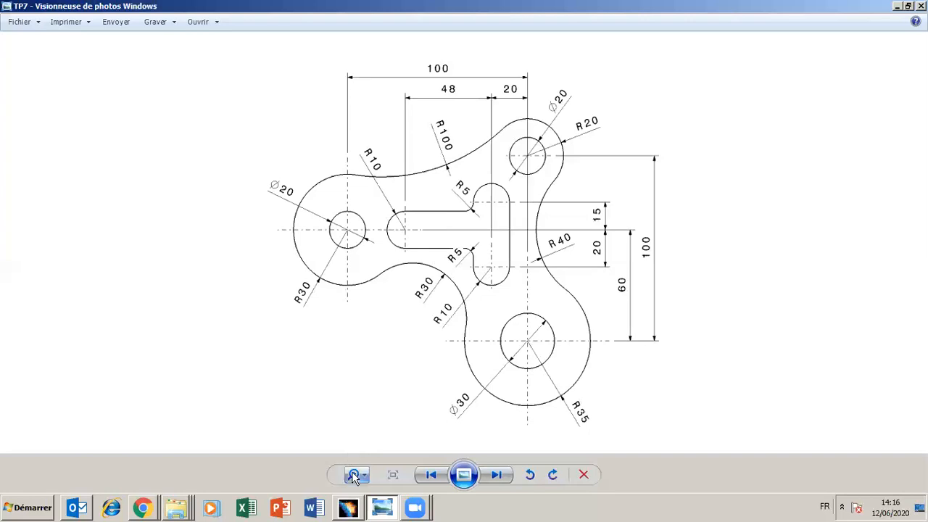
- Switch to CATIA V5 and create a new Part Design part named CTP7
click(347, 507)
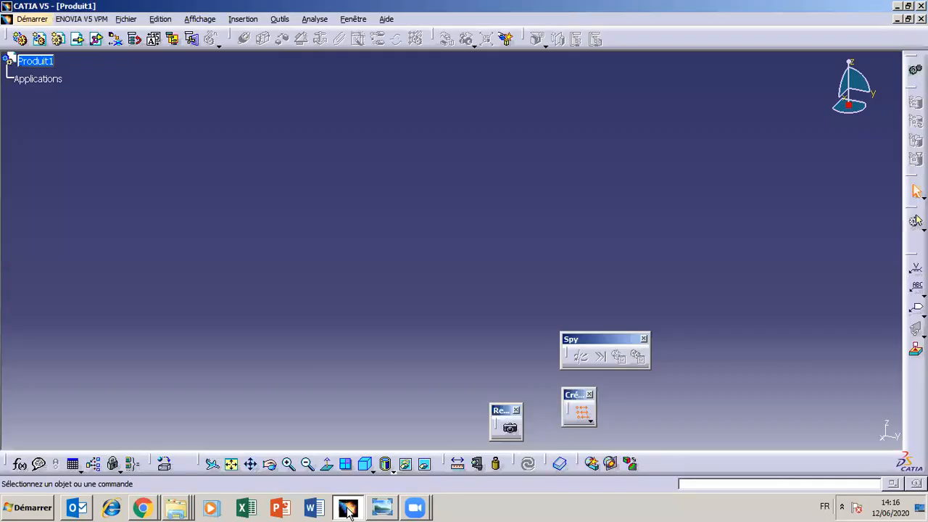
click(35, 20)
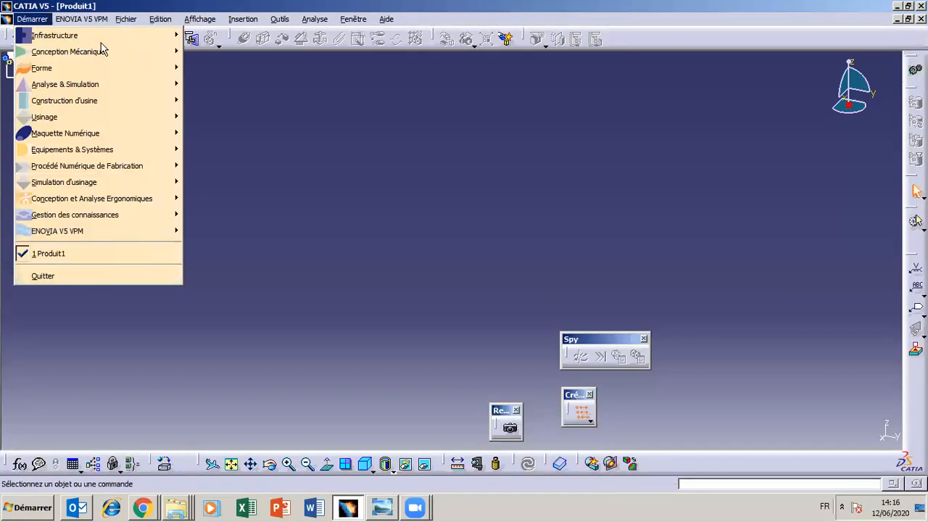
mouse_move(44, 51)
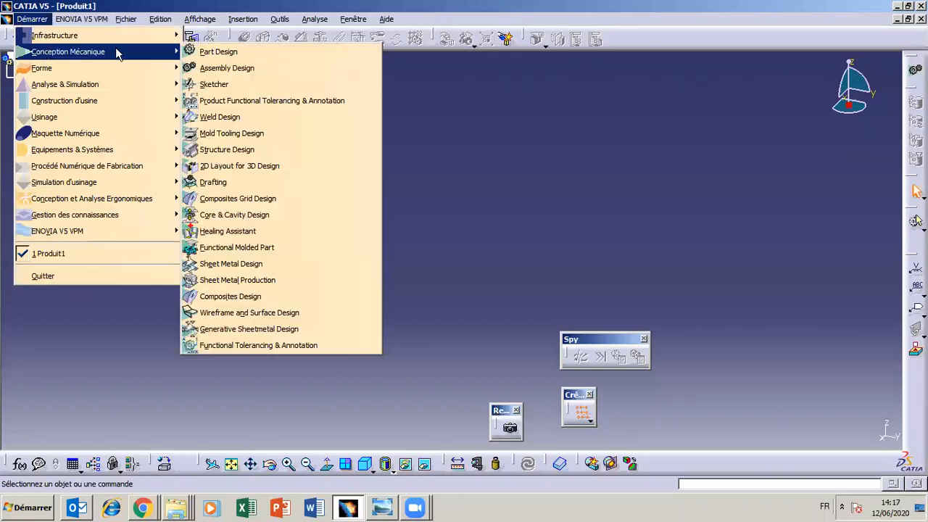
click(206, 54)
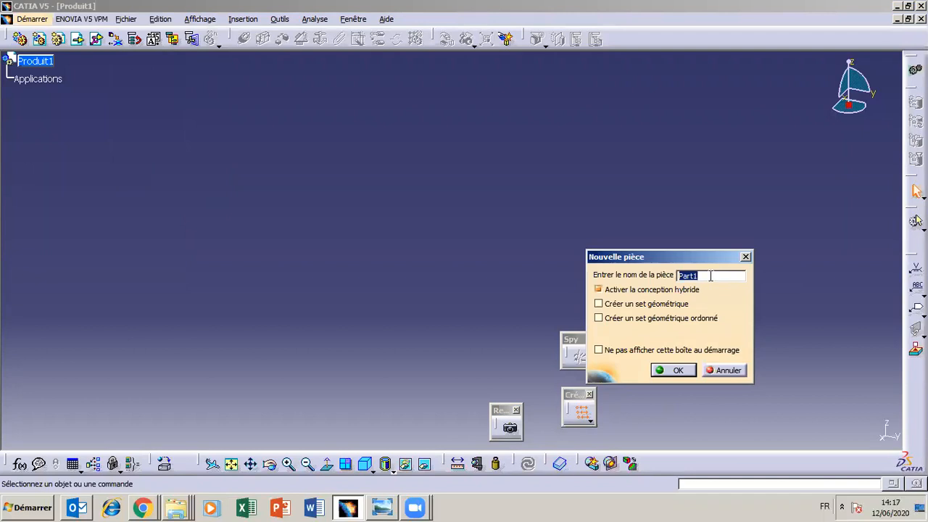
text(CTP7)
click(675, 369)
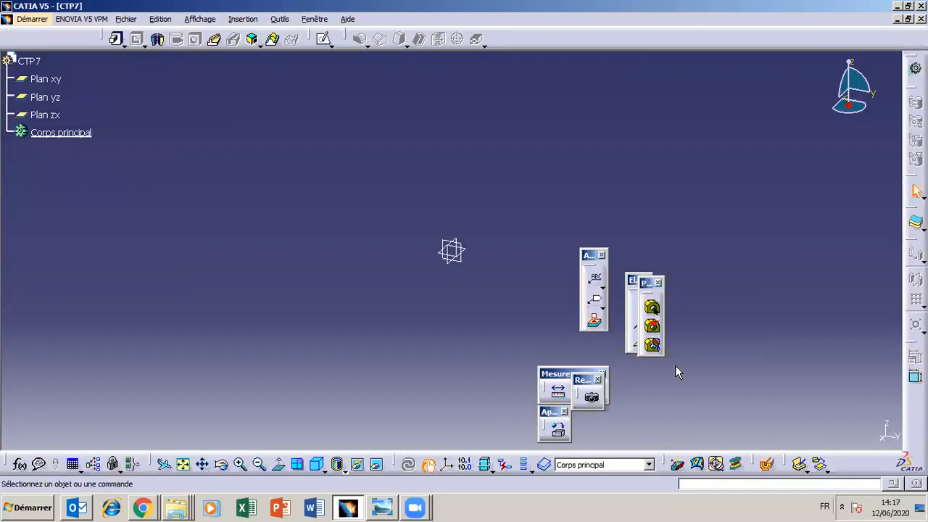
- Start a sketch on the xy plane and draw a circle about 44.7 mm in diameter centred on the origin
click(324, 41)
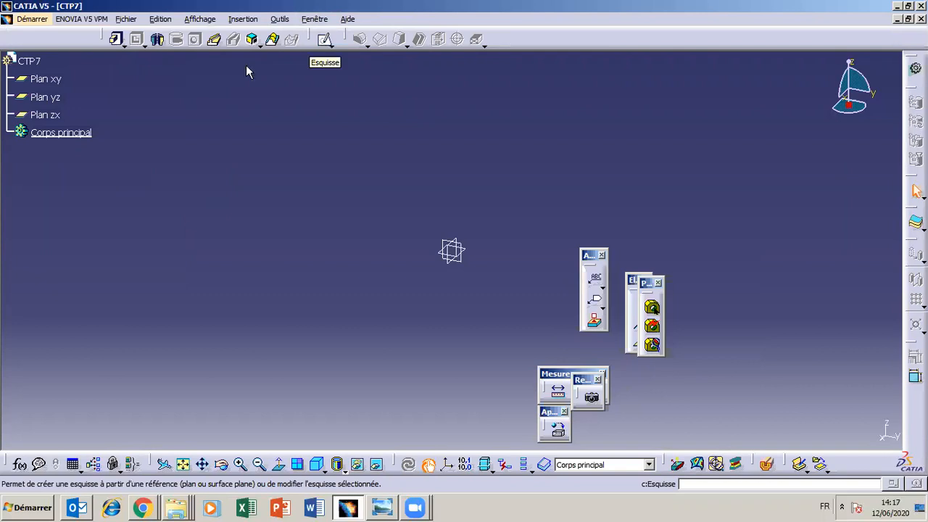
click(64, 84)
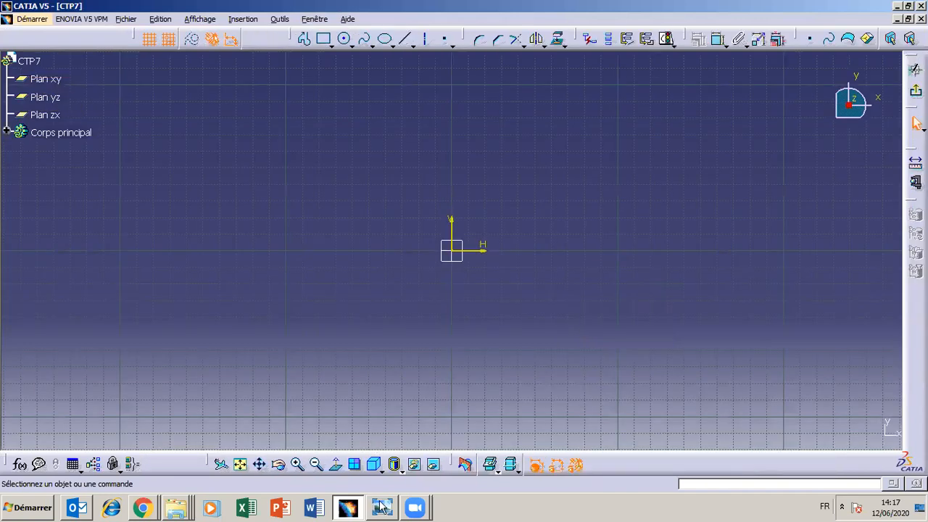
click(382, 508)
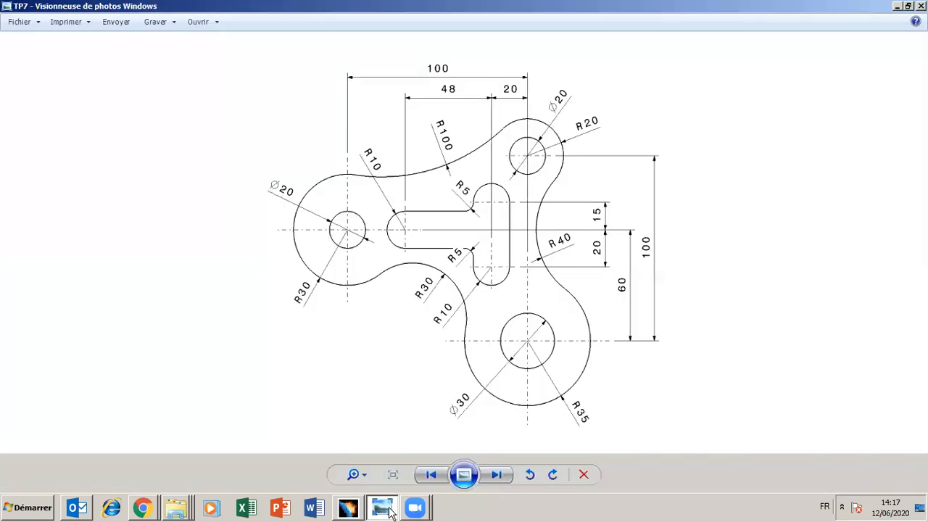
click(384, 508)
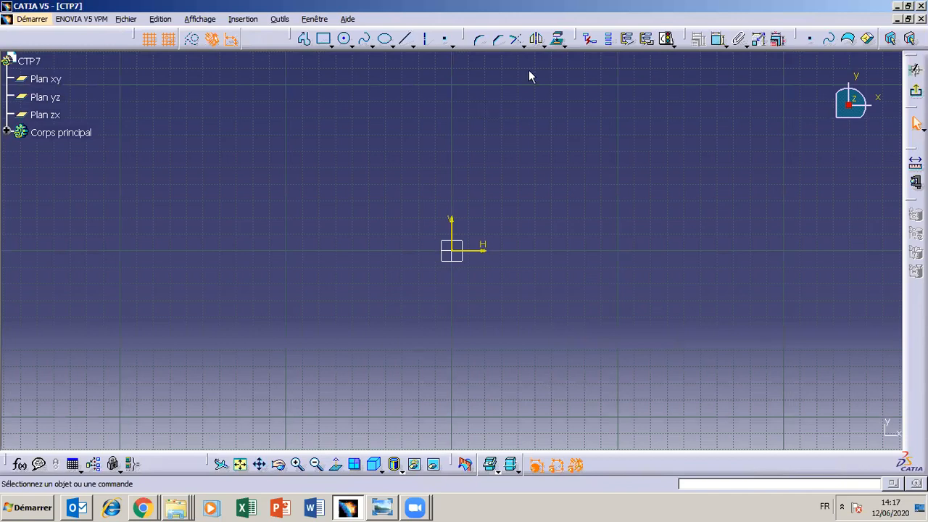
click(345, 41)
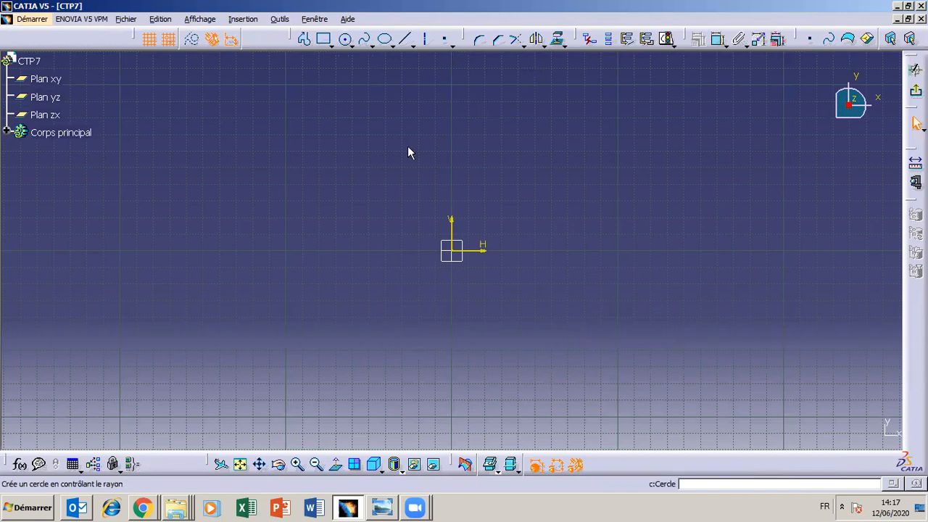
click(463, 276)
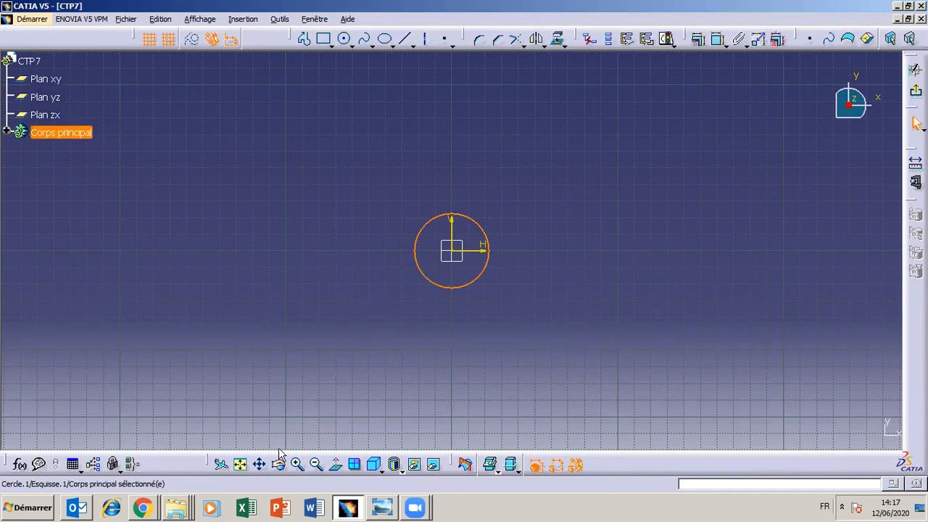
- Draw a second circle about 20 mm in diameter, well to the left of and somewhat below the origin circle
mouse_move(425, 356)
mouse_down()
mouse_move(505, 283)
mouse_move(474, 252)
mouse_up()
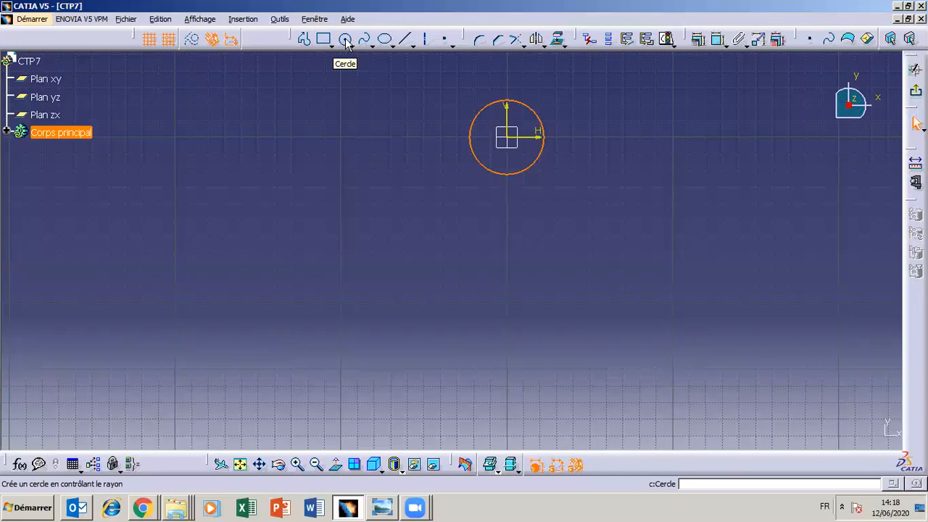
click(345, 40)
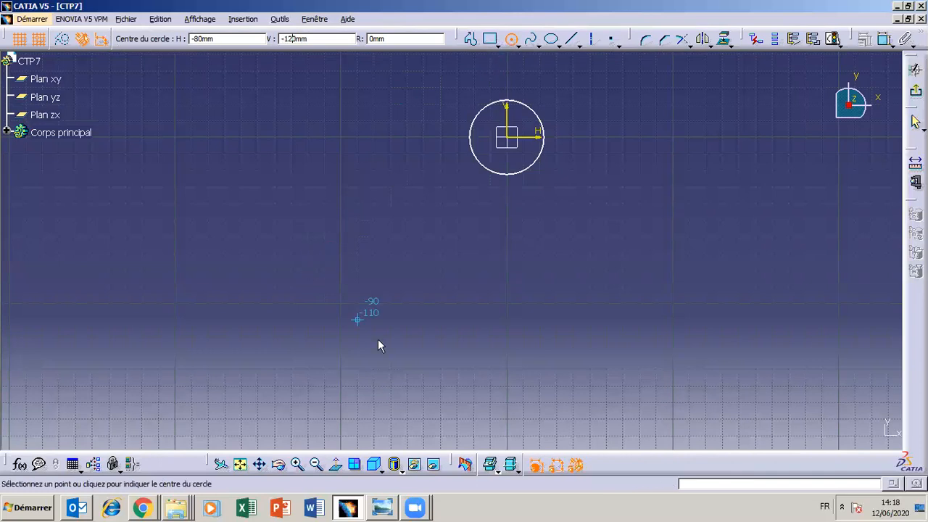
click(382, 507)
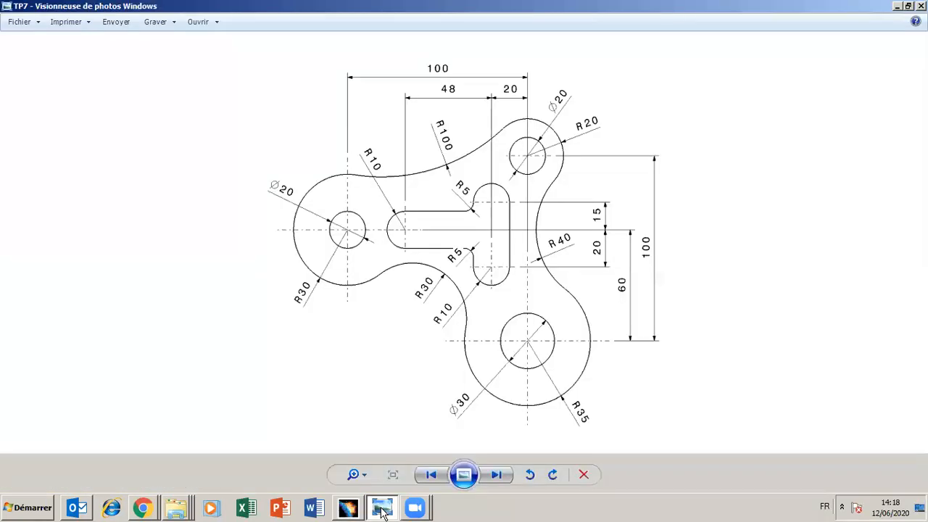
click(382, 507)
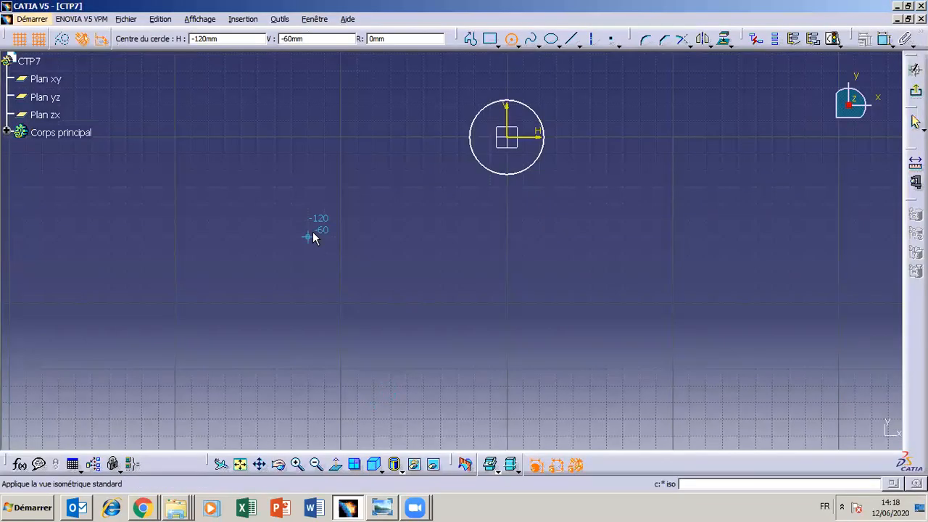
click(258, 221)
click(266, 239)
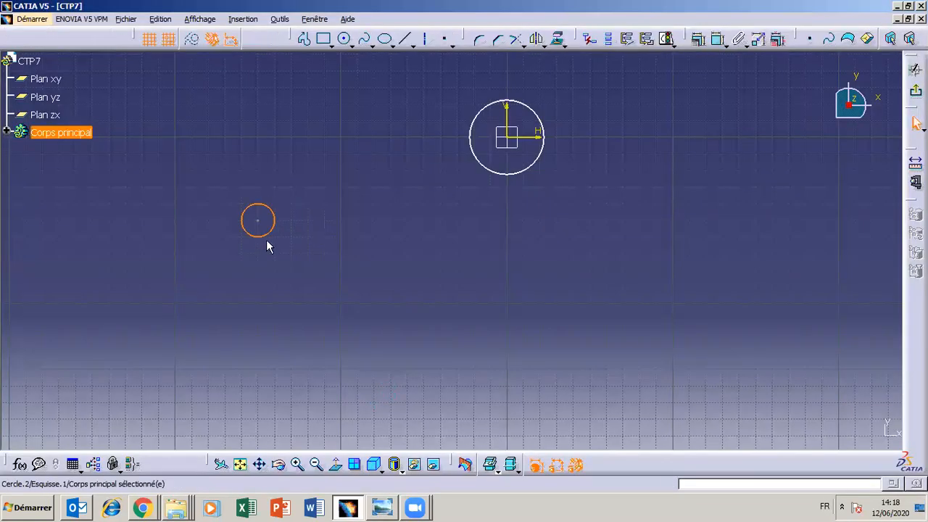
- Draw a third circle about 40 mm in diameter on the vertical axis, centred about 110 mm below the origin
click(343, 38)
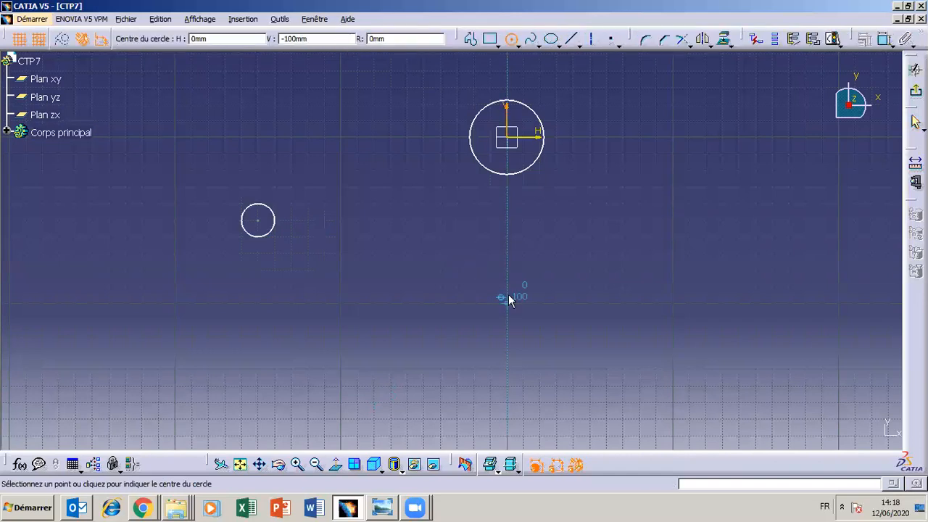
click(350, 507)
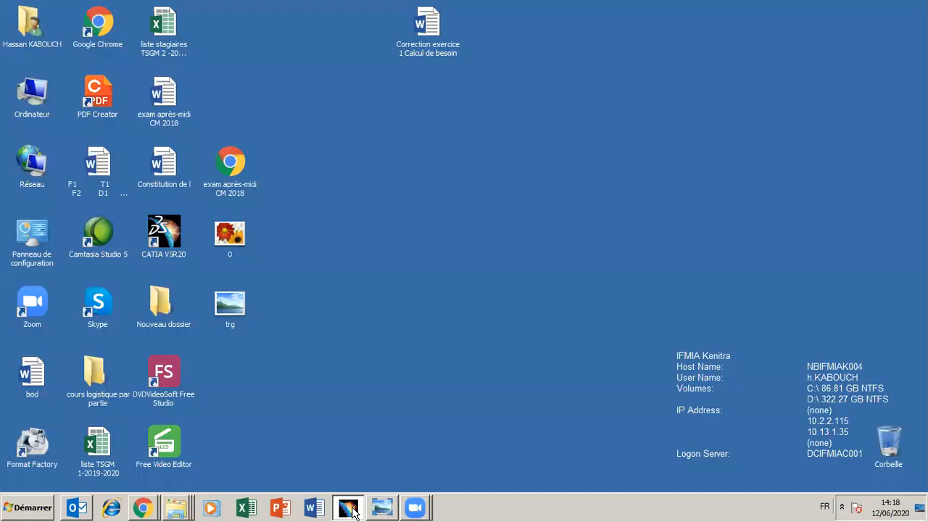
click(349, 508)
click(382, 508)
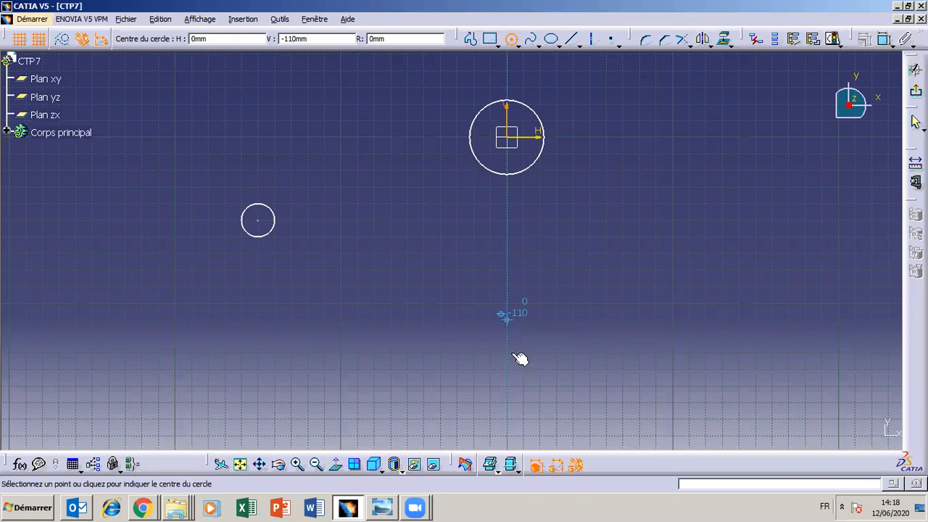
click(349, 507)
click(349, 508)
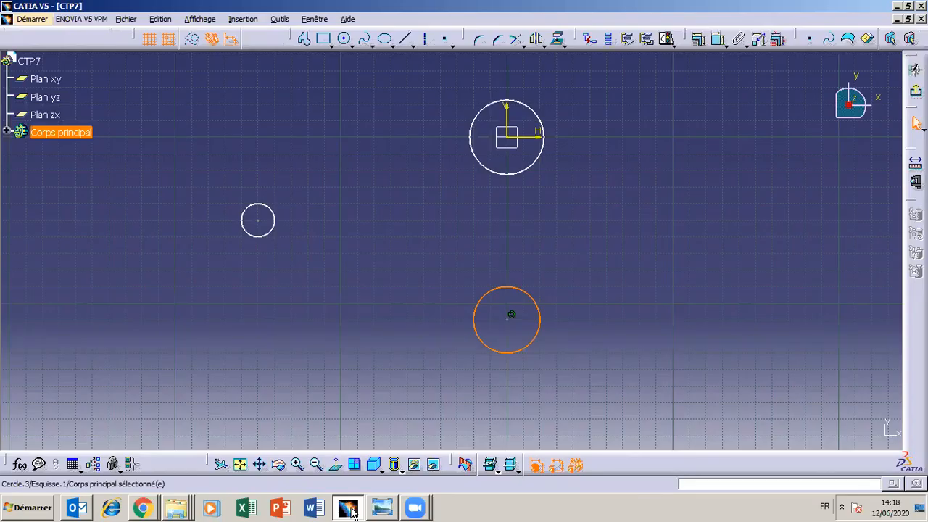
- Check the hole sizes in the TP7 drawing and constrain the lower circle's diameter to 30 mm
click(390, 510)
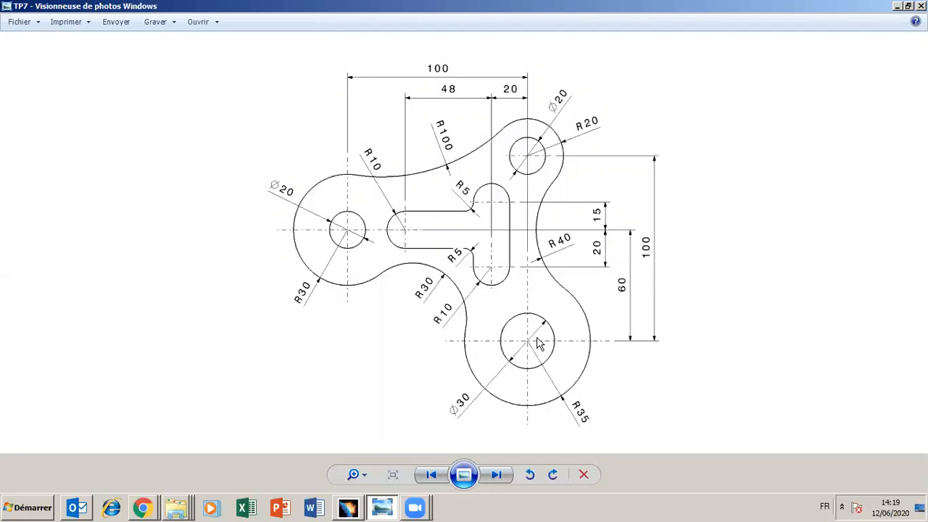
click(381, 507)
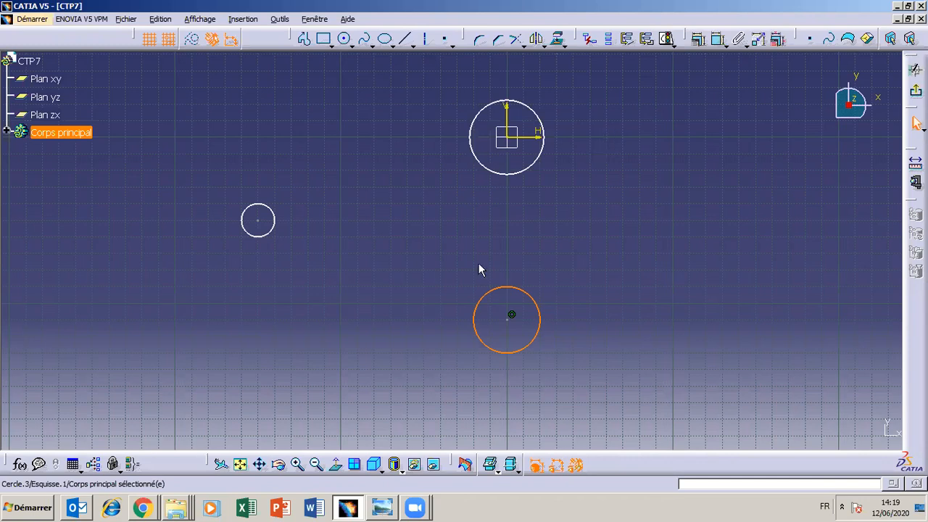
click(381, 507)
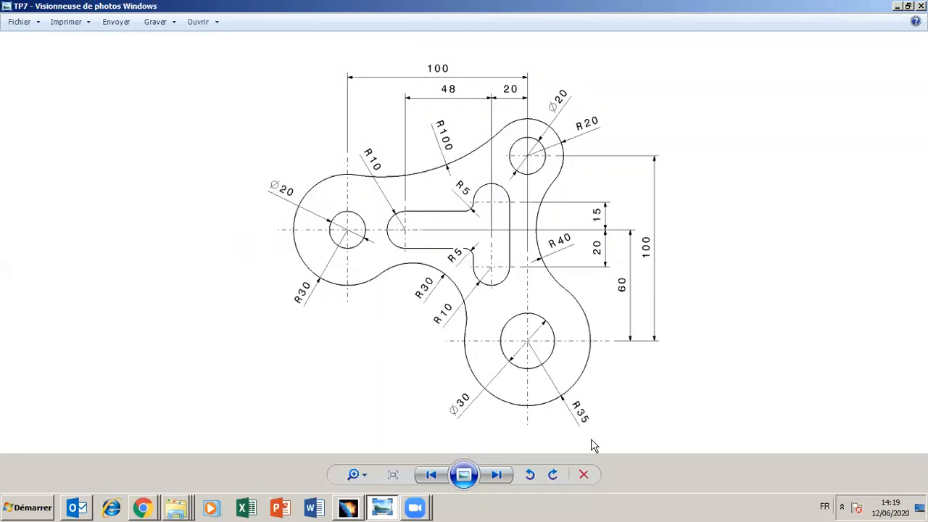
click(381, 508)
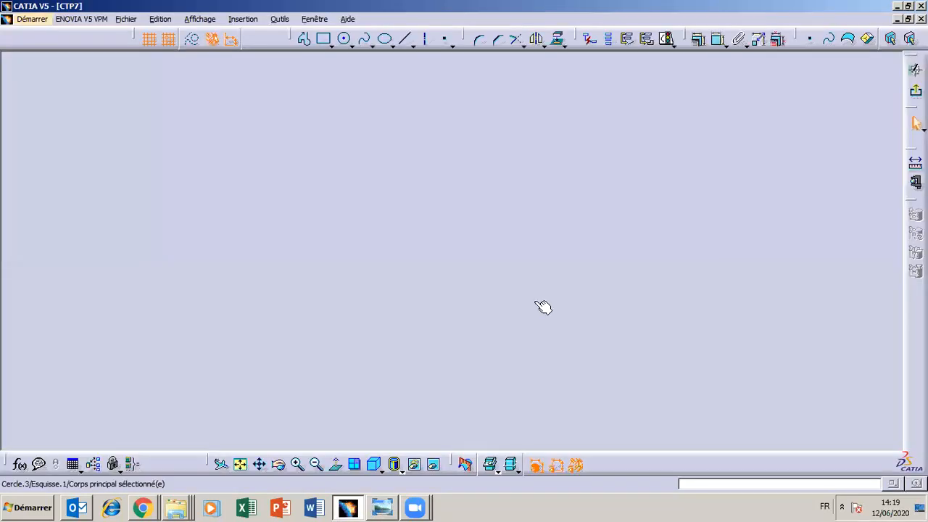
click(717, 38)
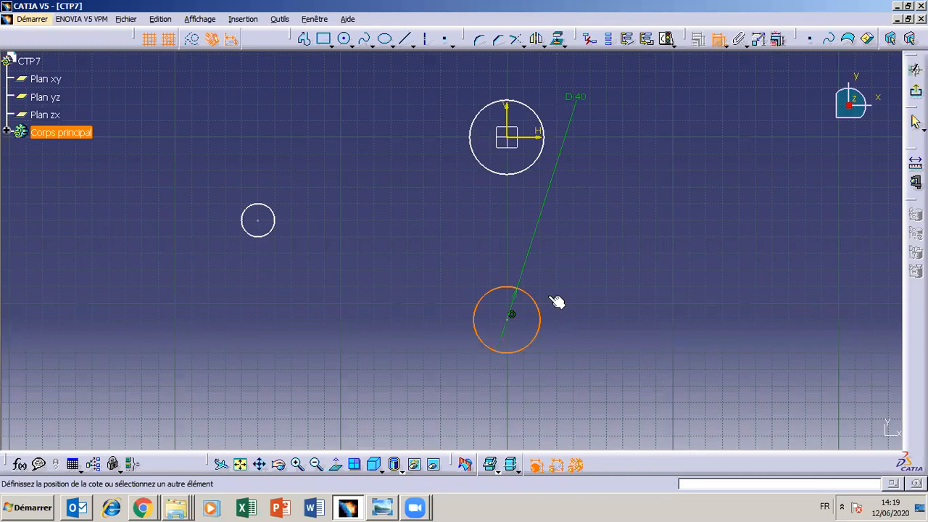
click(589, 363)
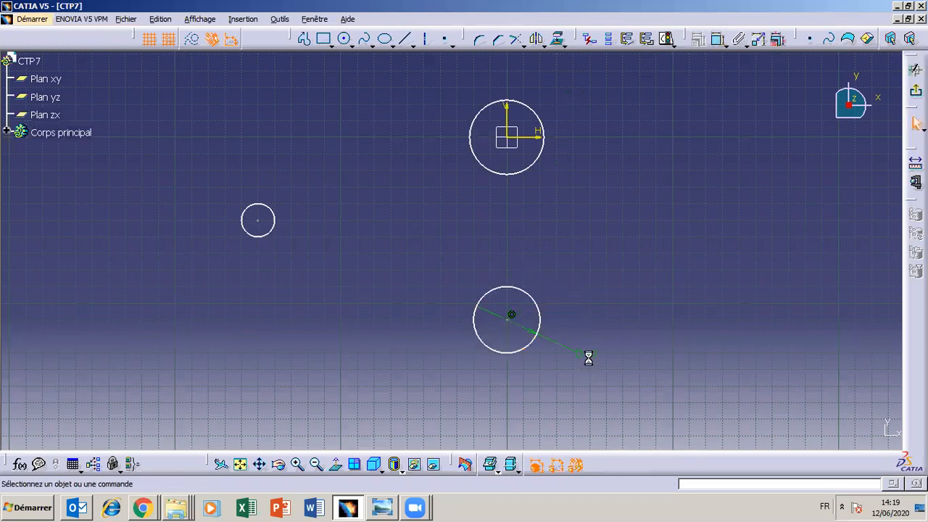
text(30)
click(572, 476)
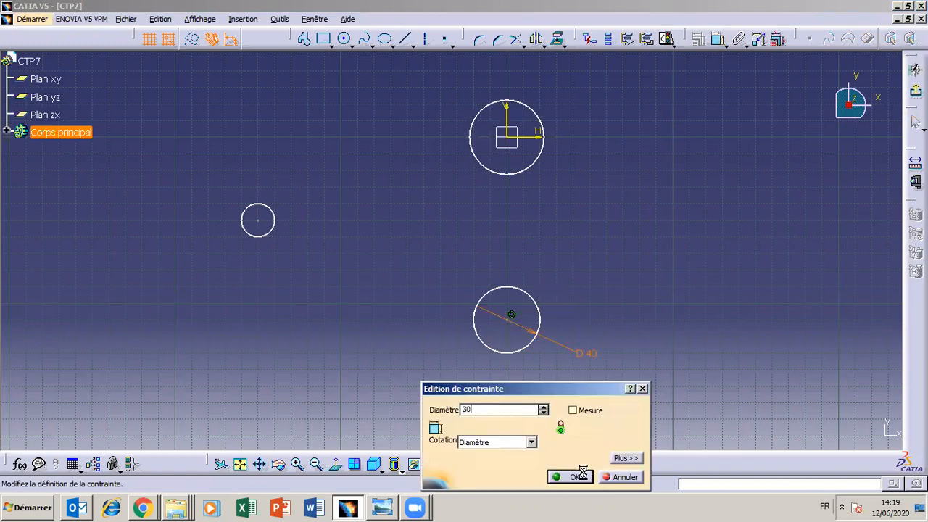
- Constrain the diameter of the circle at the origin to 20 mm
click(493, 114)
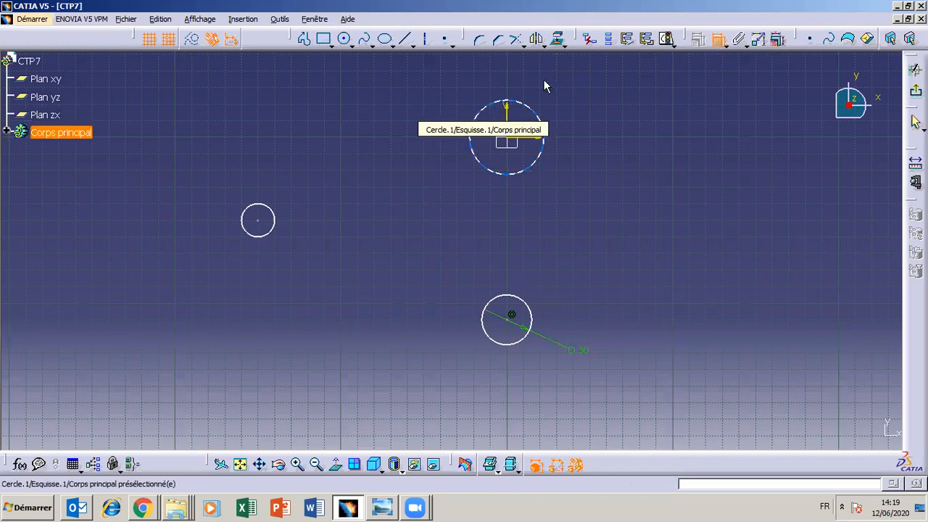
click(594, 91)
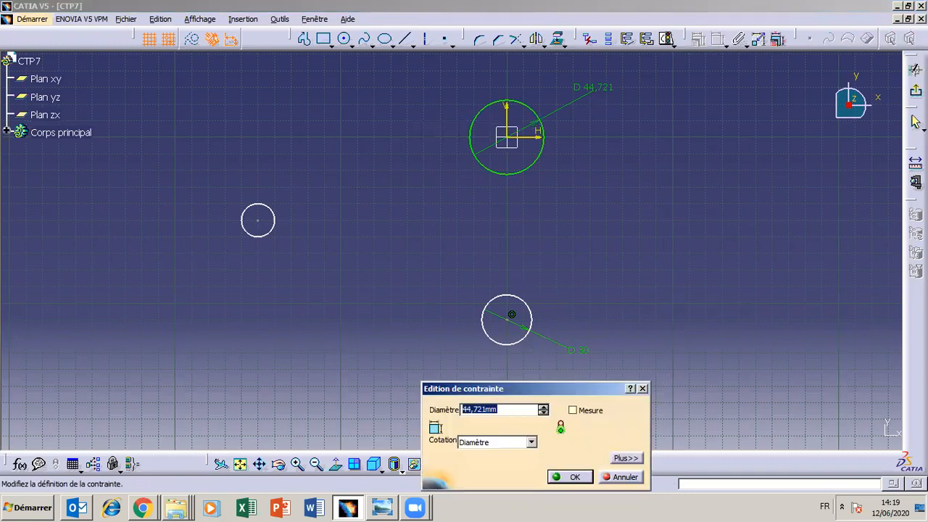
text(20)
key(Return)
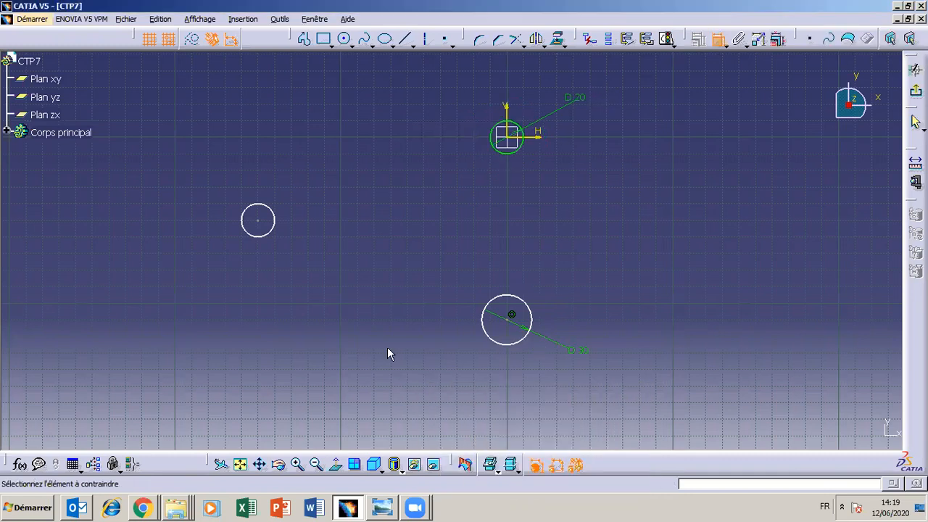
- Constrain the diameter of the left circle to 20 mm
click(269, 209)
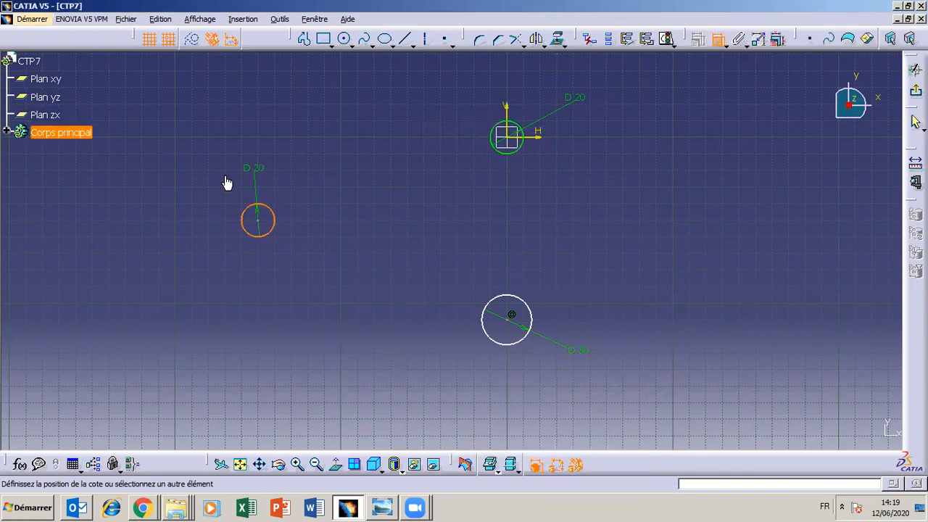
click(226, 183)
text(20)
key(Return)
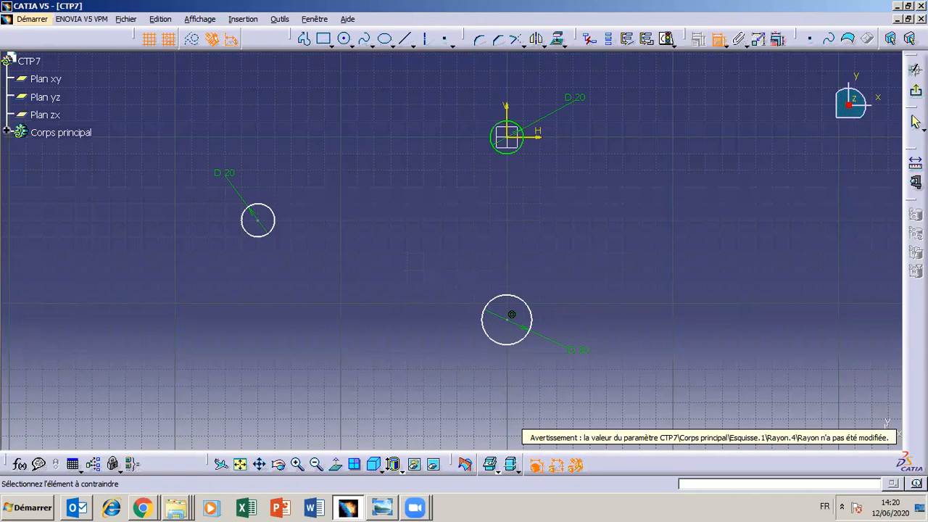
- Check the hole spacing in the TP7 drawing and constrain the distance between the origin and the lower circle's centre to 100 mm
click(384, 507)
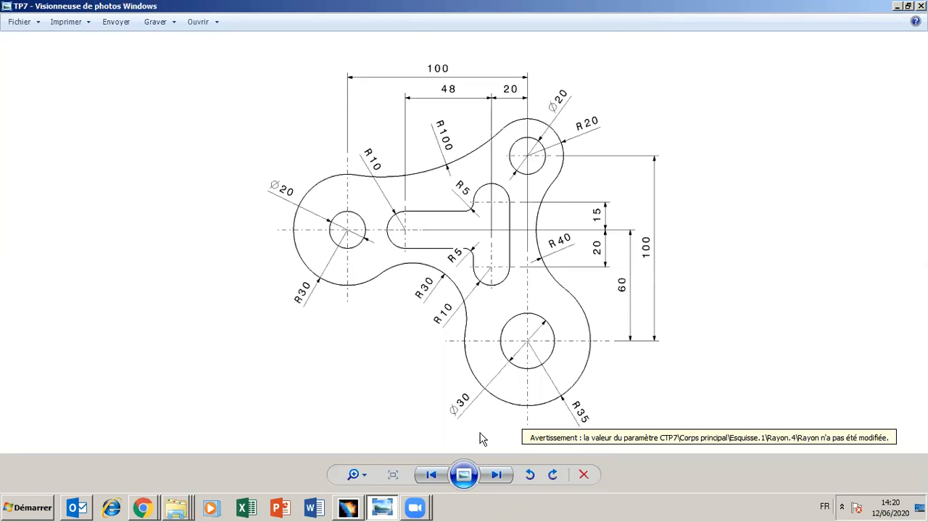
click(384, 508)
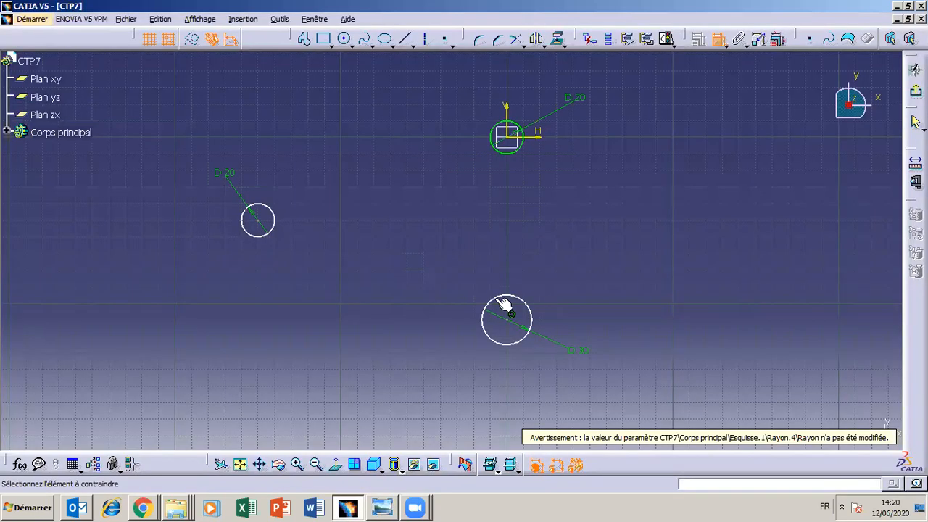
click(515, 139)
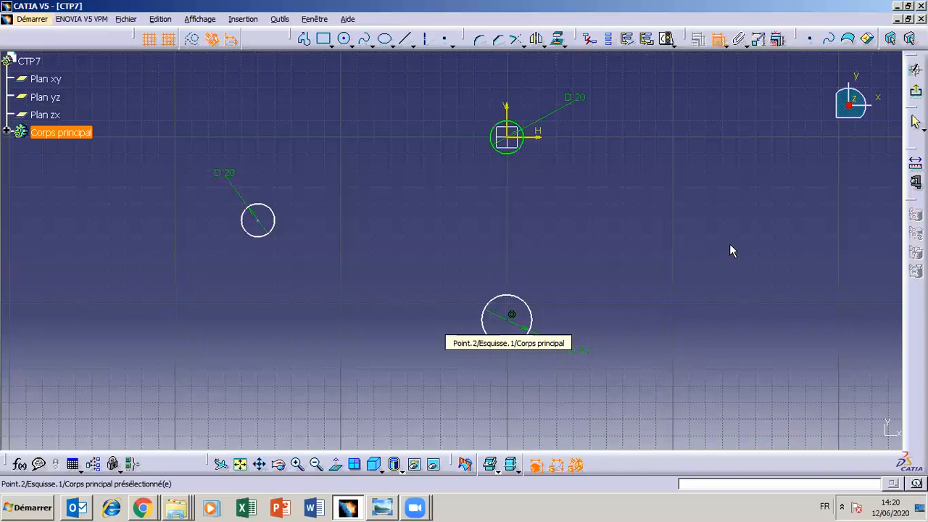
click(729, 225)
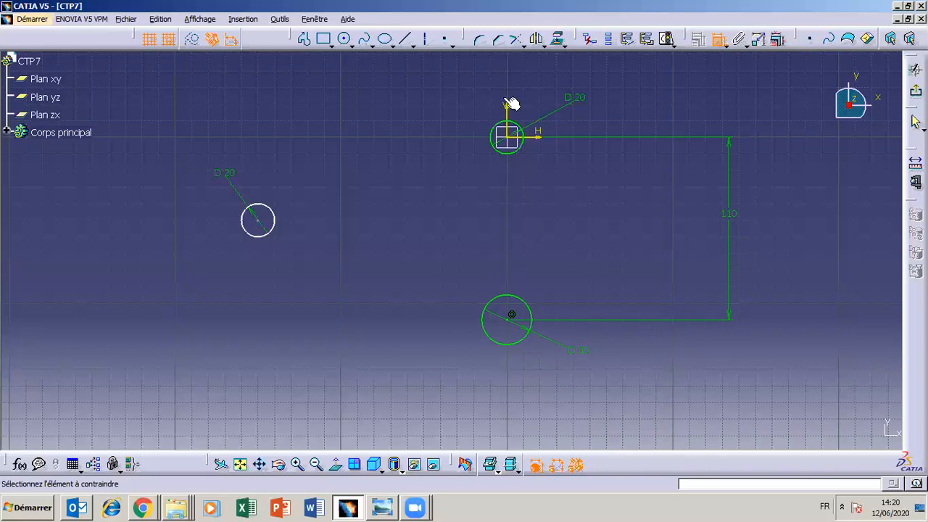
double_click(510, 319)
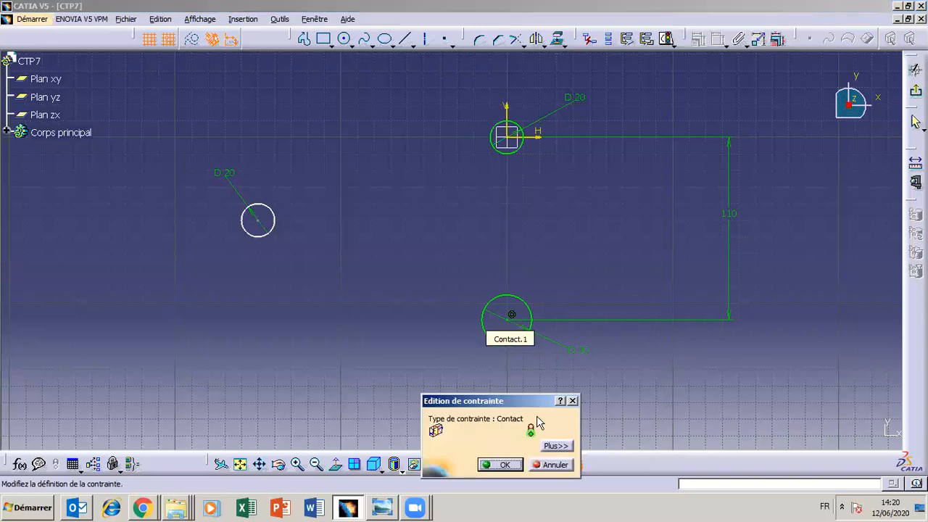
click(538, 464)
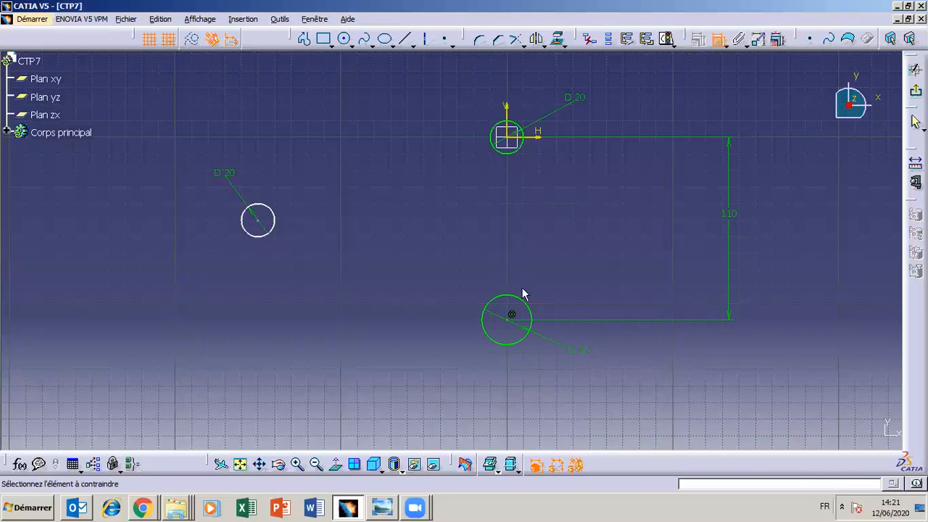
double_click(729, 213)
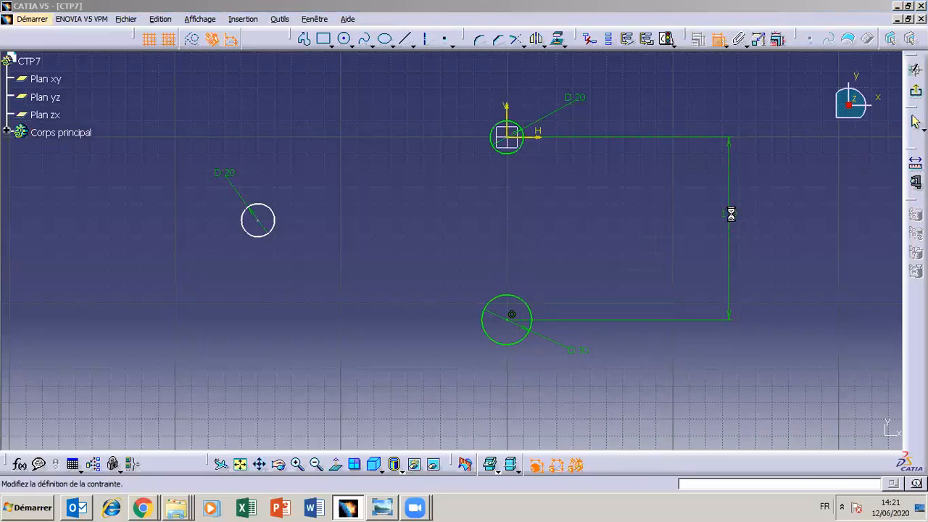
text(100)
key(Return)
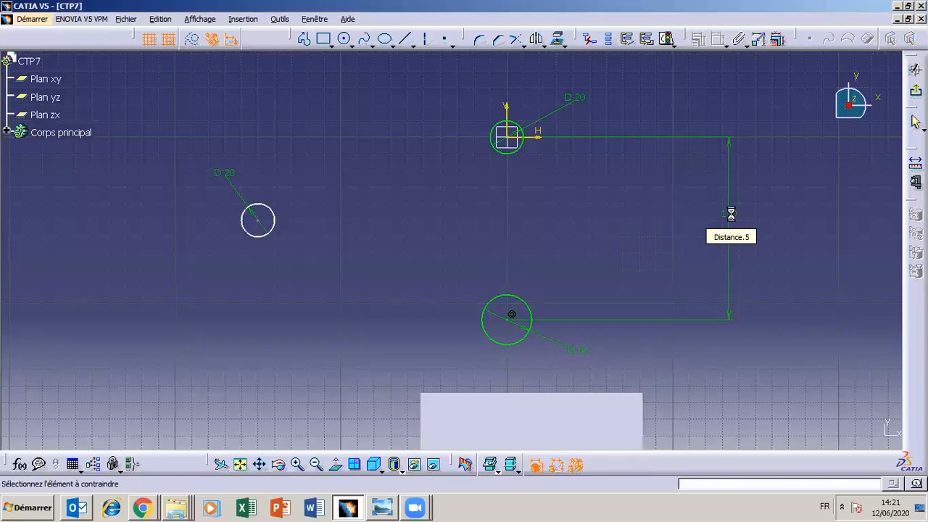
- Consult the TP7 drawing and add a horizontal distance constraint between the origin and the left circle's centre
click(391, 510)
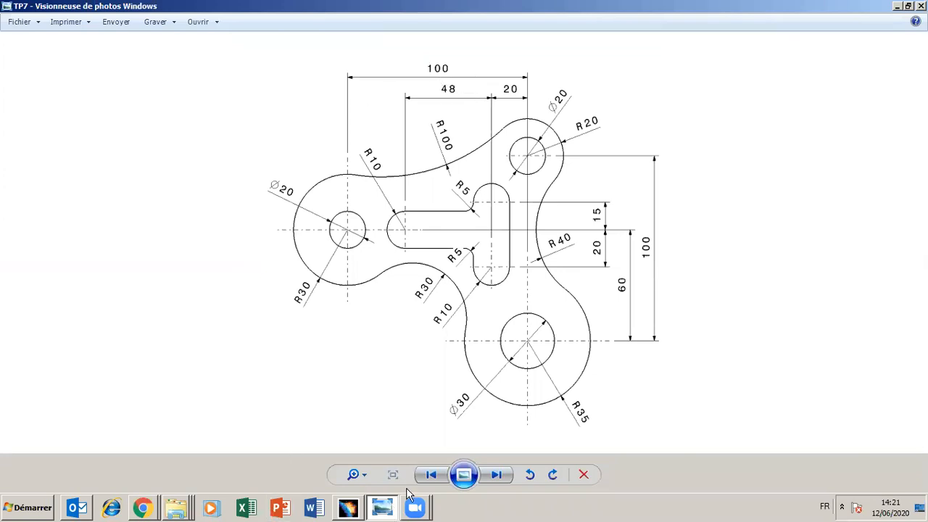
click(382, 508)
click(382, 509)
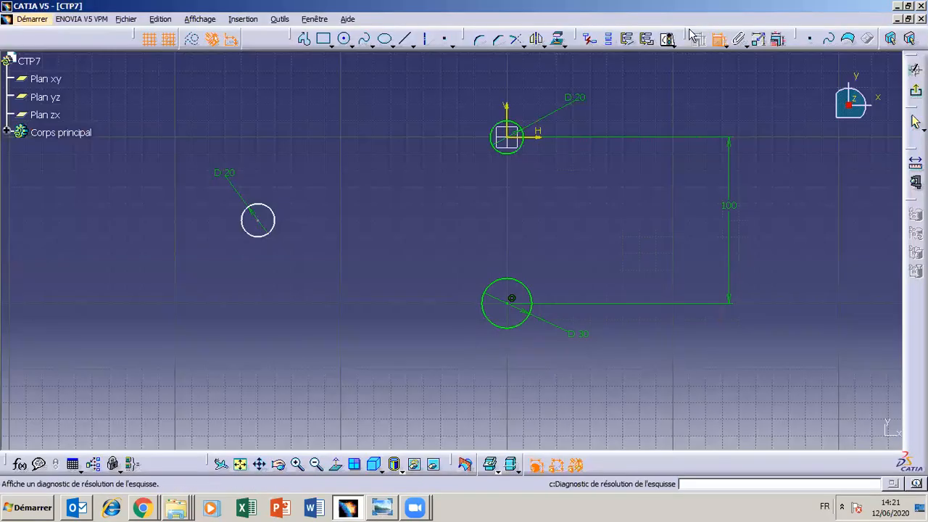
click(509, 141)
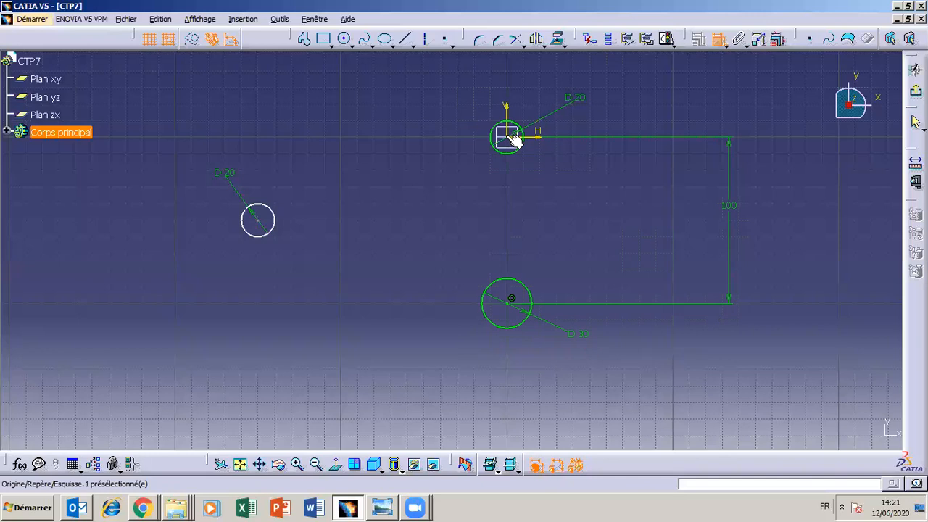
click(271, 232)
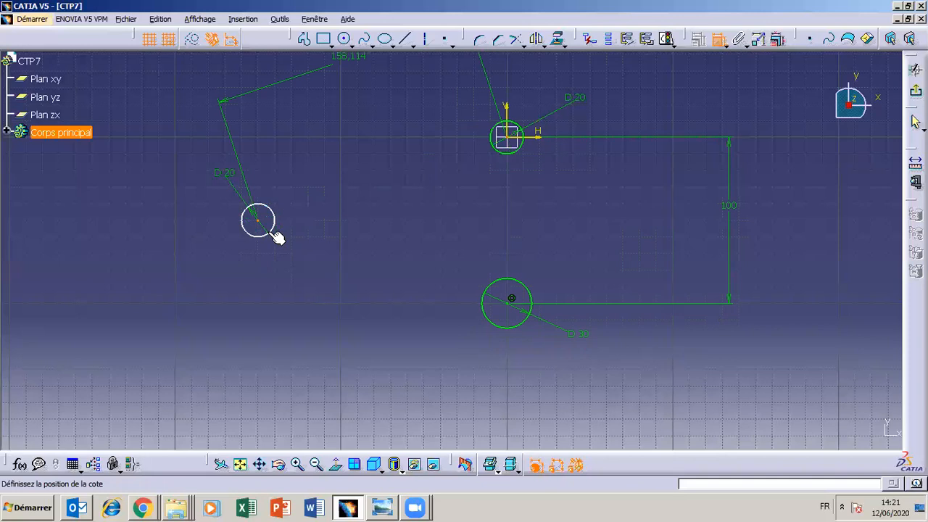
right_click(374, 117)
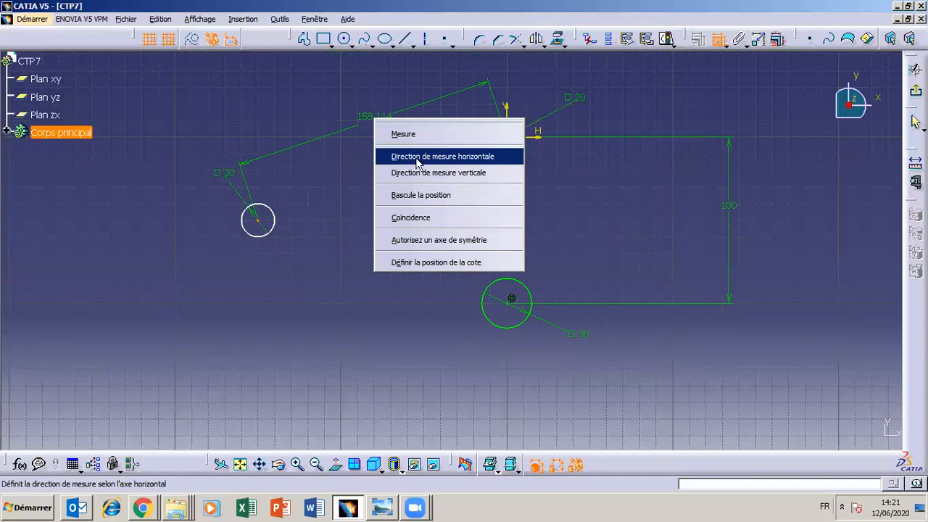
click(417, 161)
click(373, 81)
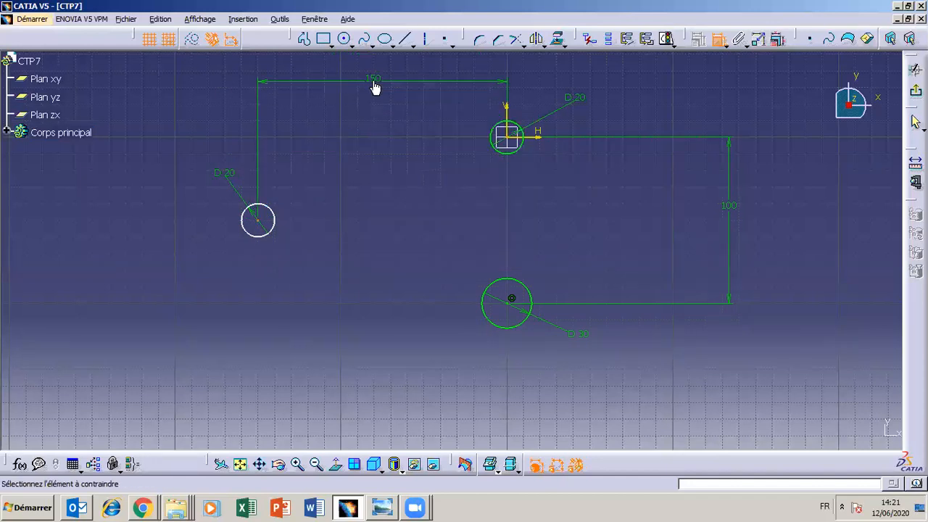
- Try a value of 100 mm for the left circle's horizontal distance from the origin, and undo the change
double_click(372, 79)
text(10)
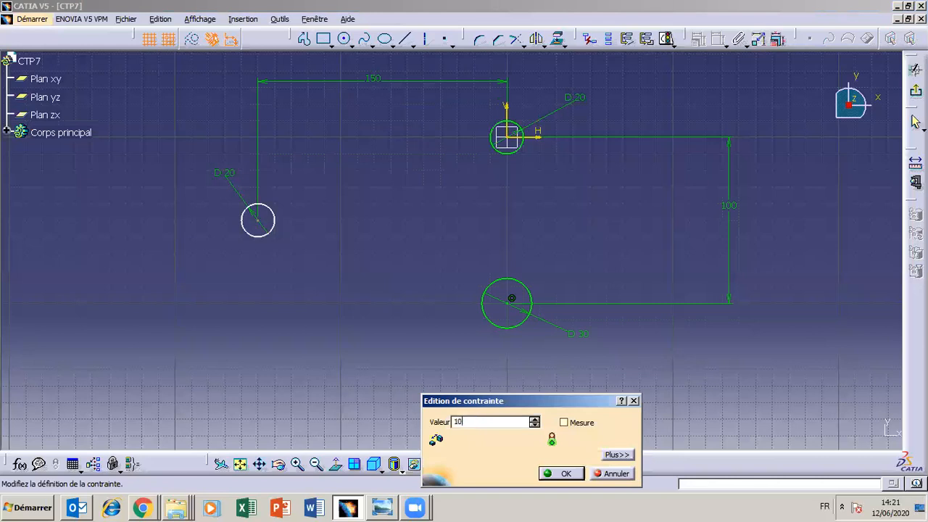
text(0)
key(Return)
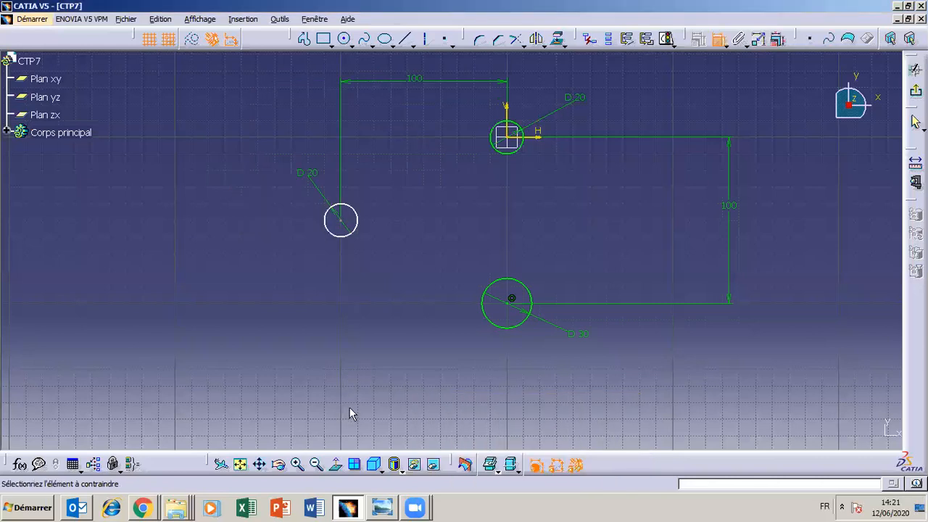
click(359, 229)
key(ctrl+z)
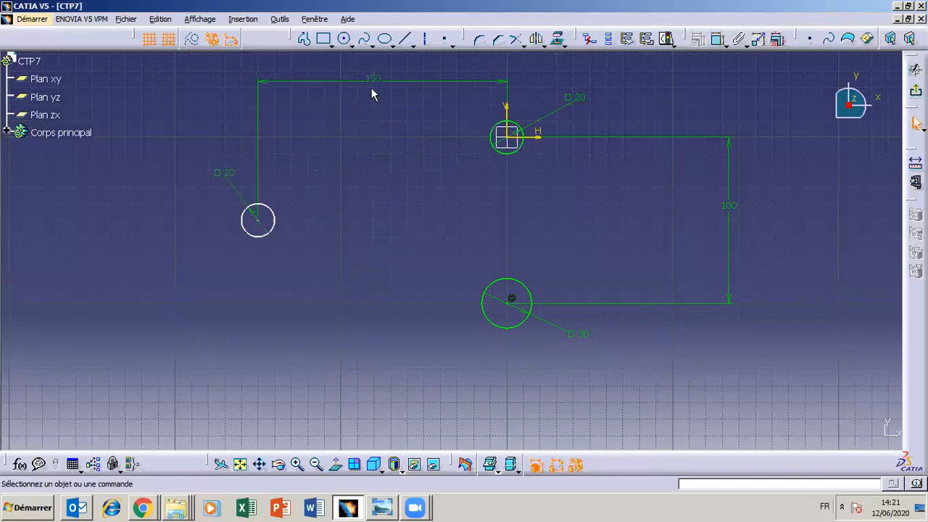
- Set the left circle's horizontal distance from the origin to 100 mm and shift the circle slightly upward
double_click(370, 81)
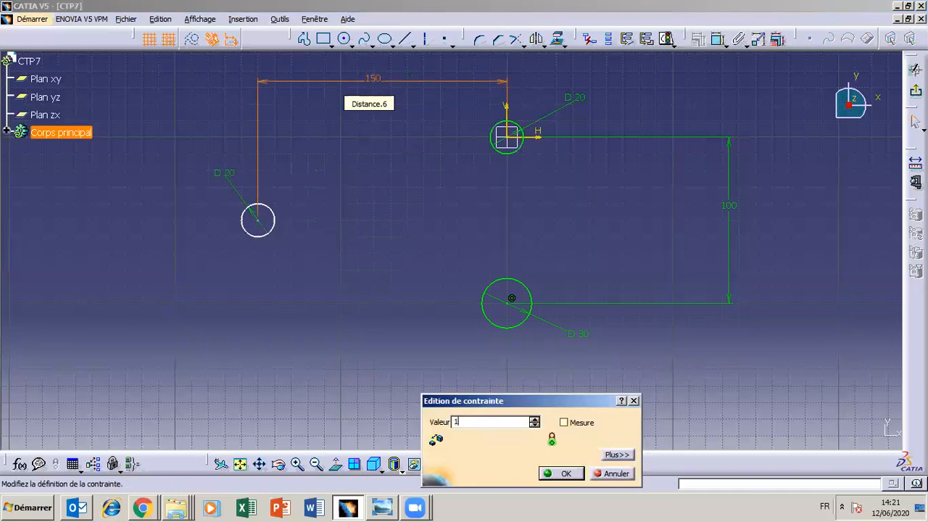
key(Return)
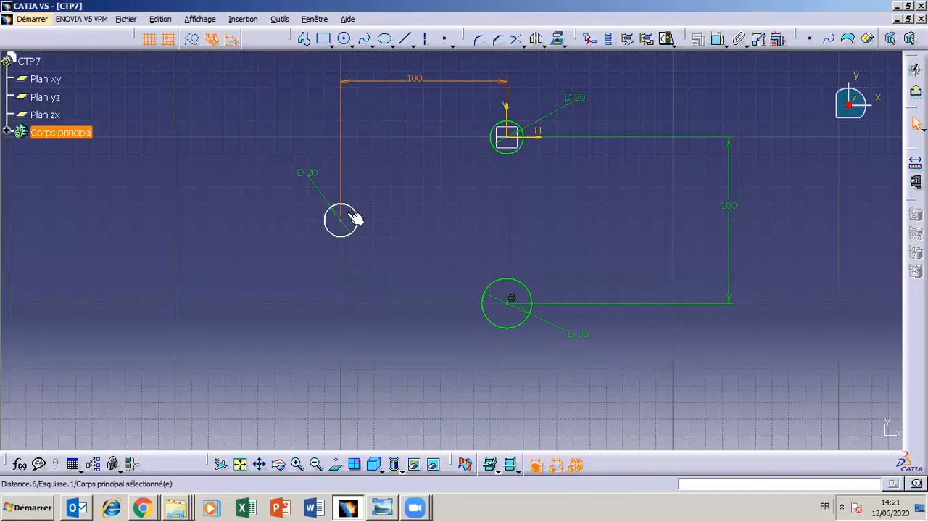
mouse_move(360, 210)
mouse_down()
mouse_move(366, 149)
mouse_move(362, 214)
mouse_move(347, 224)
mouse_move(361, 234)
mouse_move(358, 284)
mouse_move(363, 206)
mouse_up()
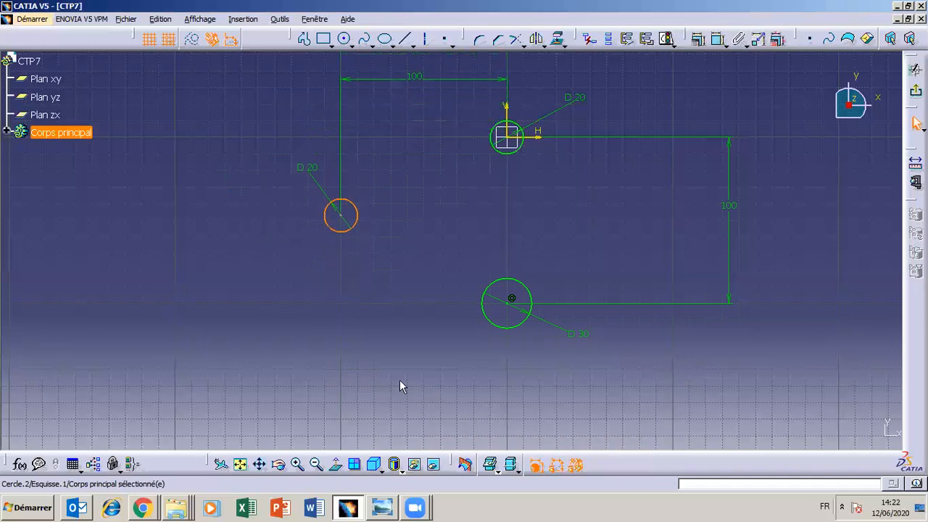
- Check the left hole's vertical position in the TP7 drawing and move the constraint toolbar ahead of the profile tools
click(384, 508)
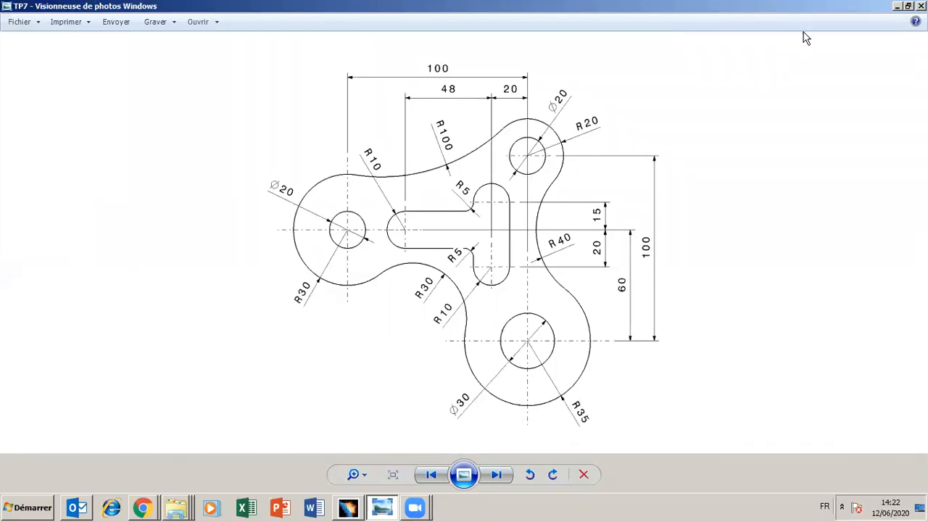
click(347, 508)
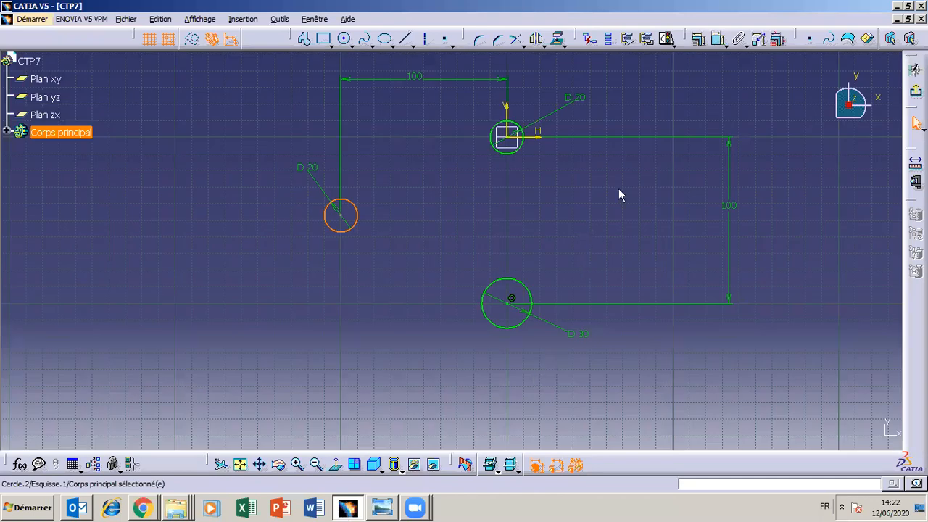
drag(728, 40, 724, 38)
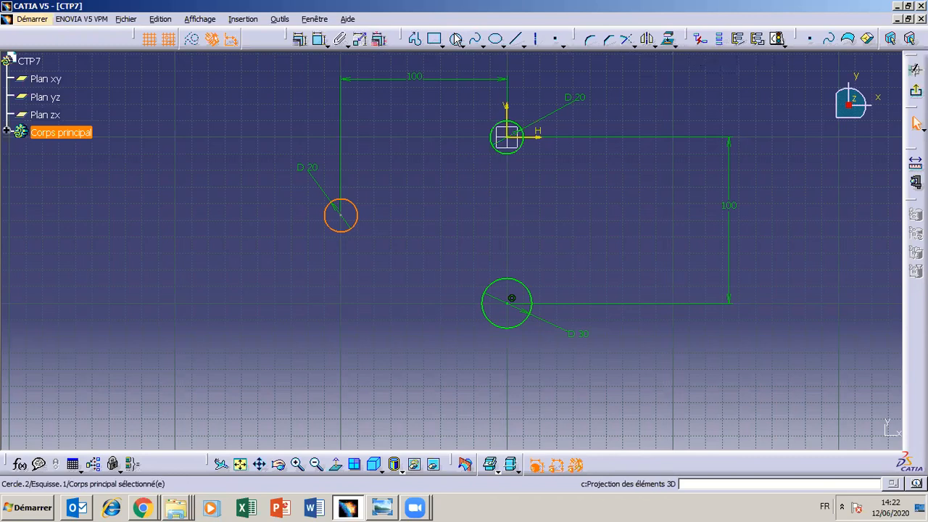
click(319, 38)
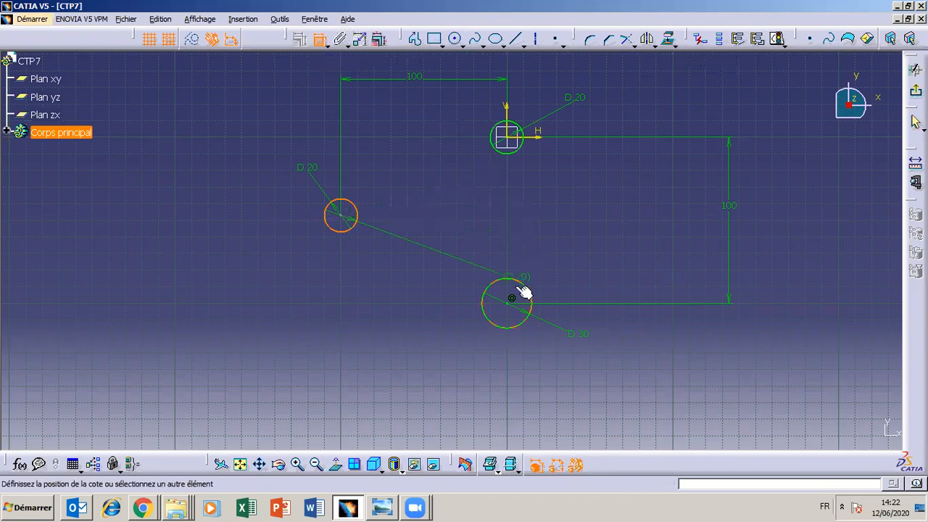
key(Escape)
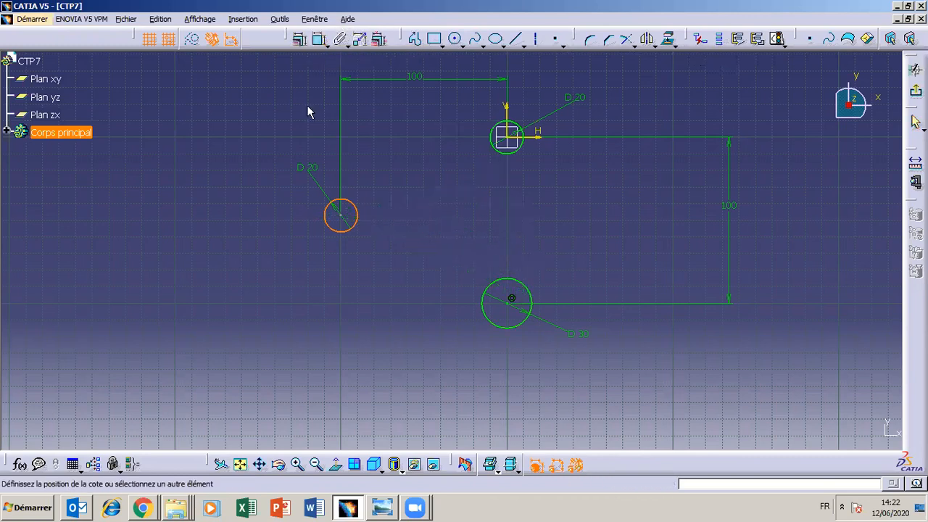
- Add a vertical distance constraint between the centres of the left and lower circles
click(319, 38)
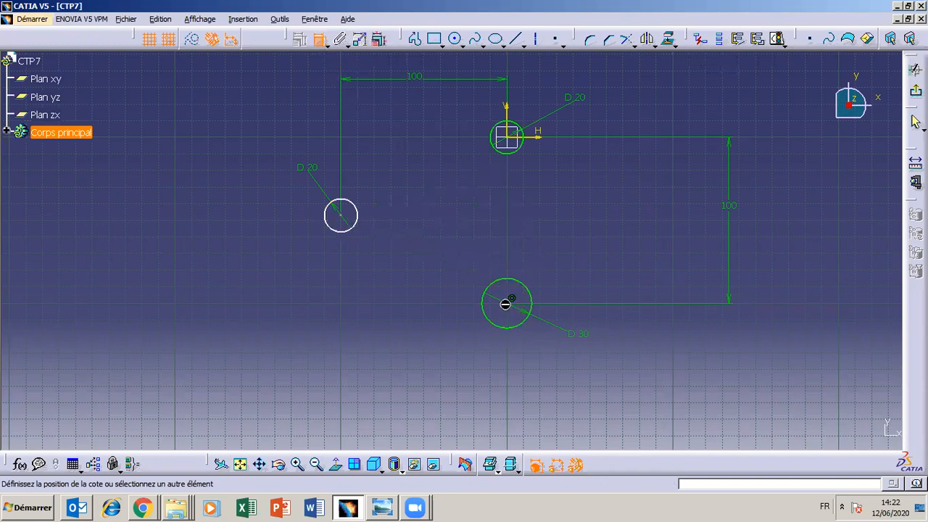
click(348, 220)
right_click(491, 221)
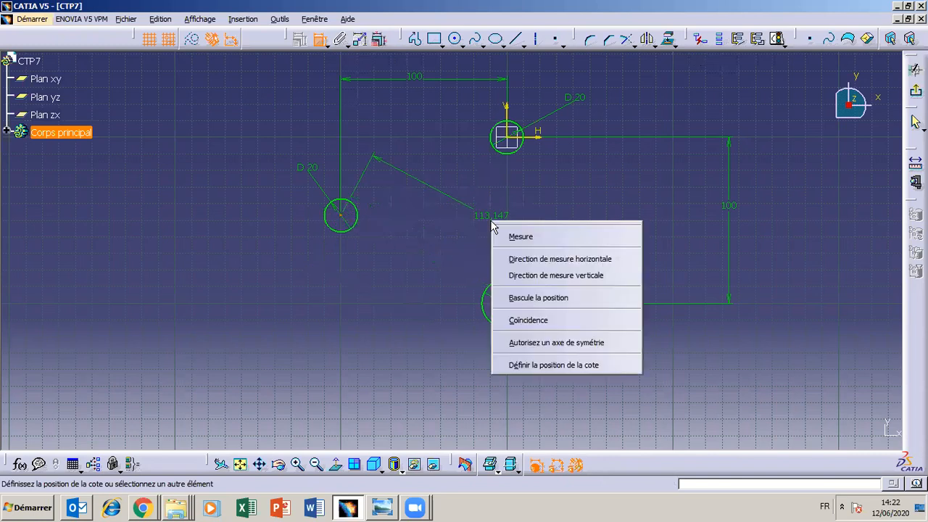
click(565, 262)
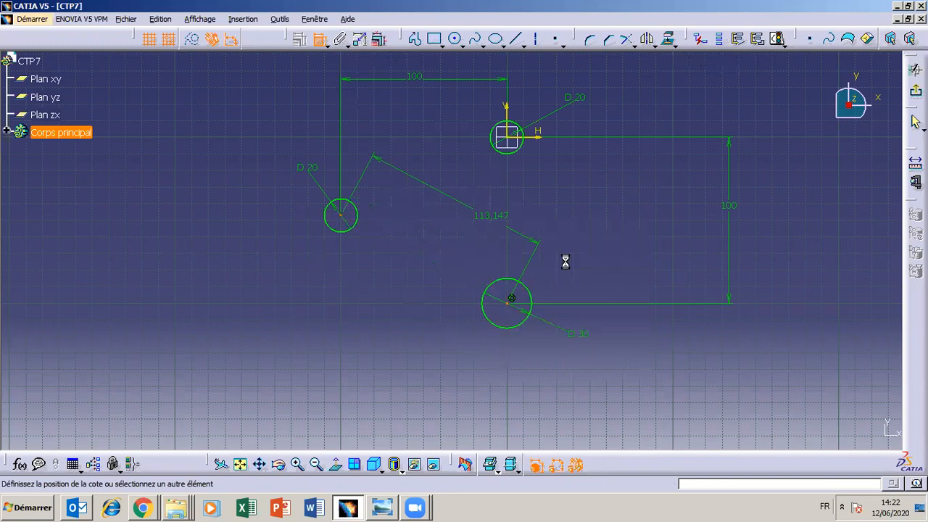
right_click(528, 232)
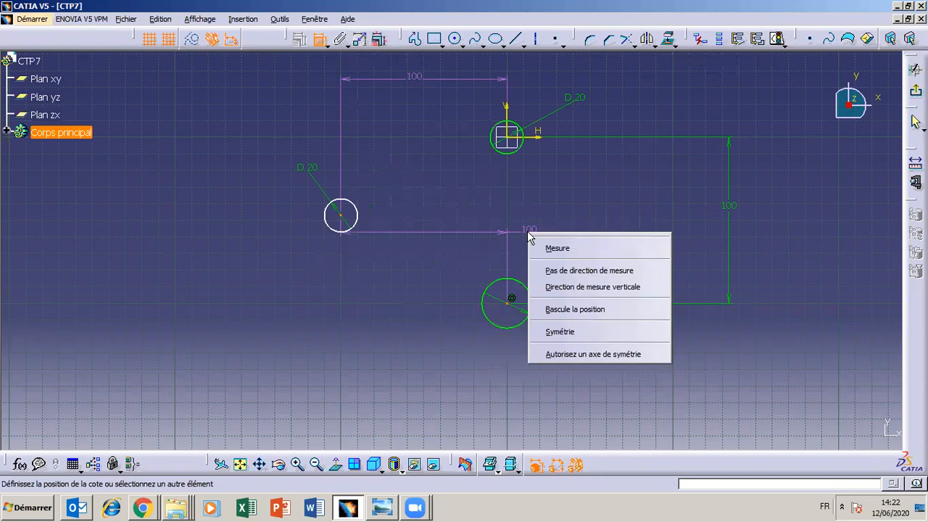
click(578, 287)
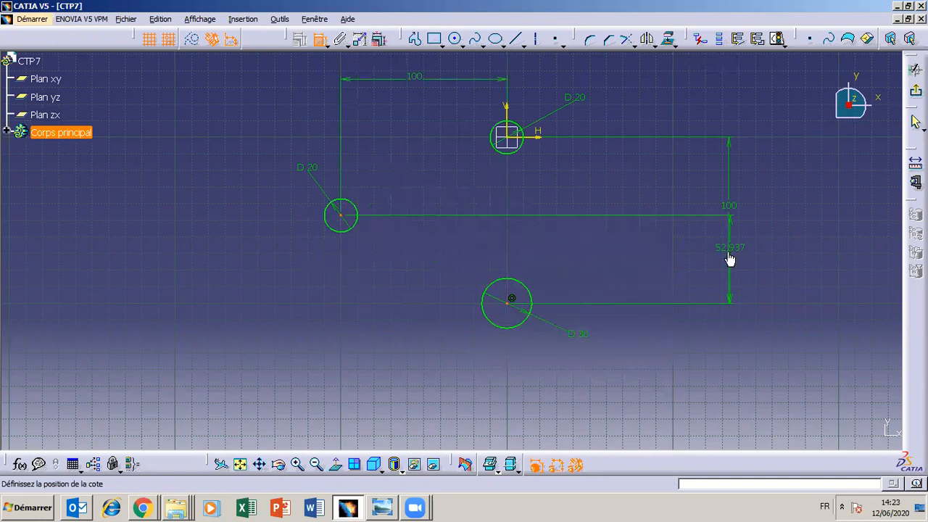
click(681, 260)
- Set the vertical distance between the left and lower circles to 60 mm
double_click(682, 260)
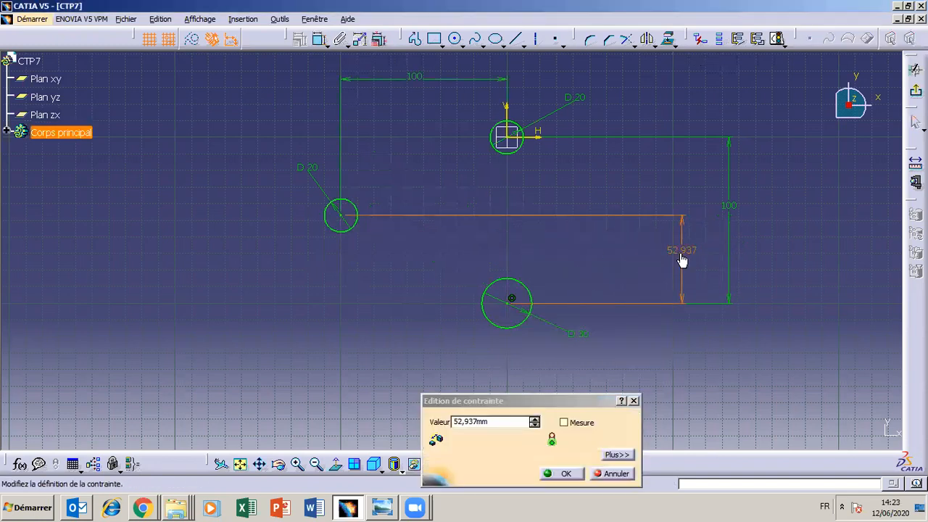
double_click(505, 421)
text(6)
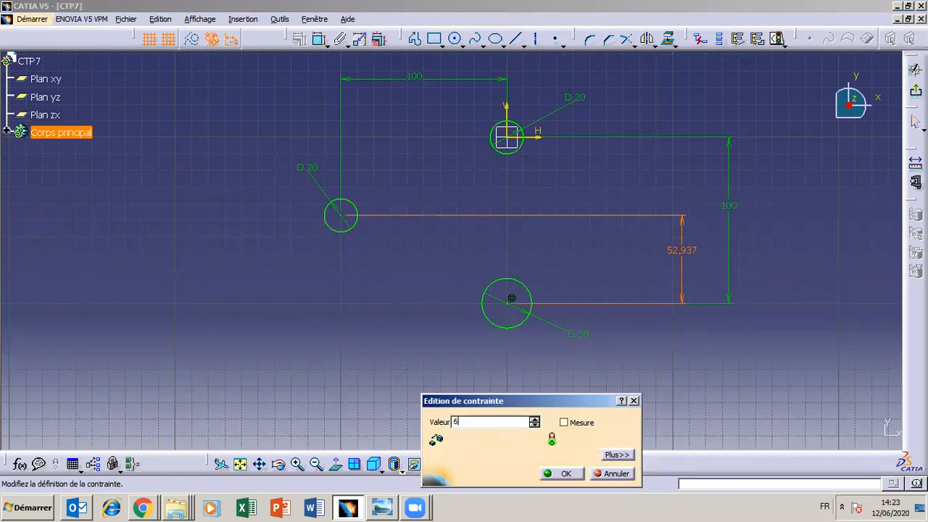
text(0mm)
key(Return)
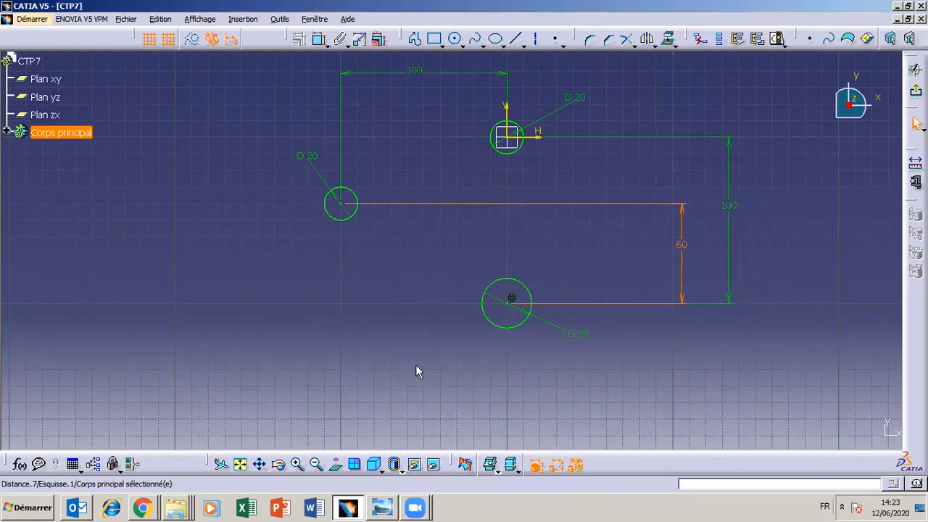
click(415, 380)
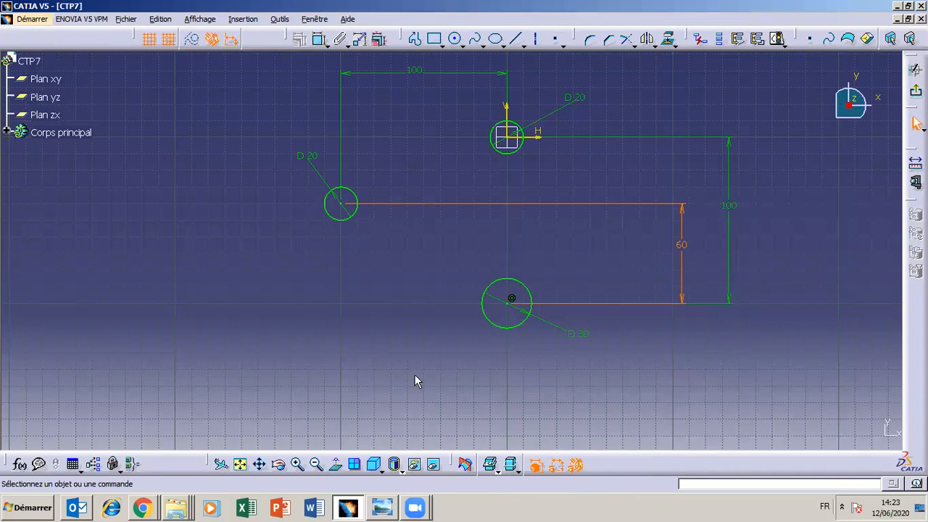
- Consult the TP7 drawing, then draw a semicircular arc of 20 mm radius around the outer side of the left hole, concentric with it
click(348, 507)
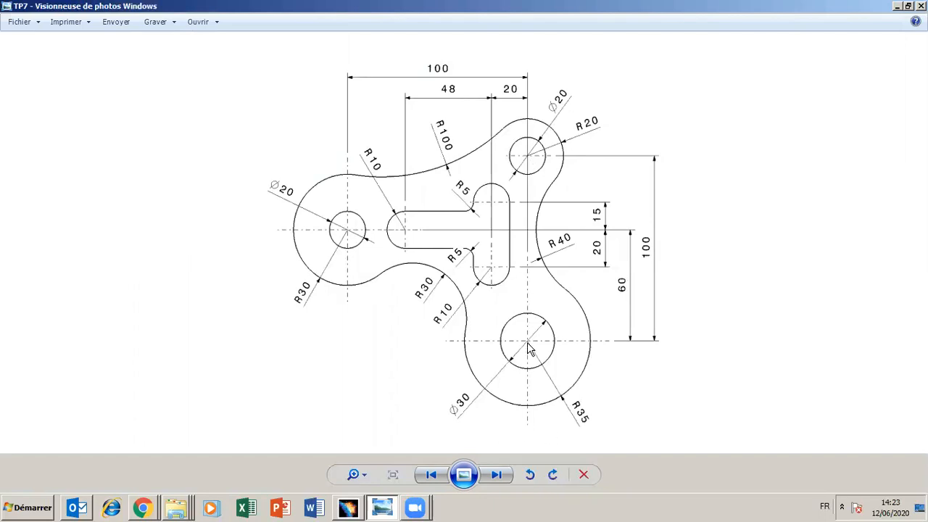
click(897, 6)
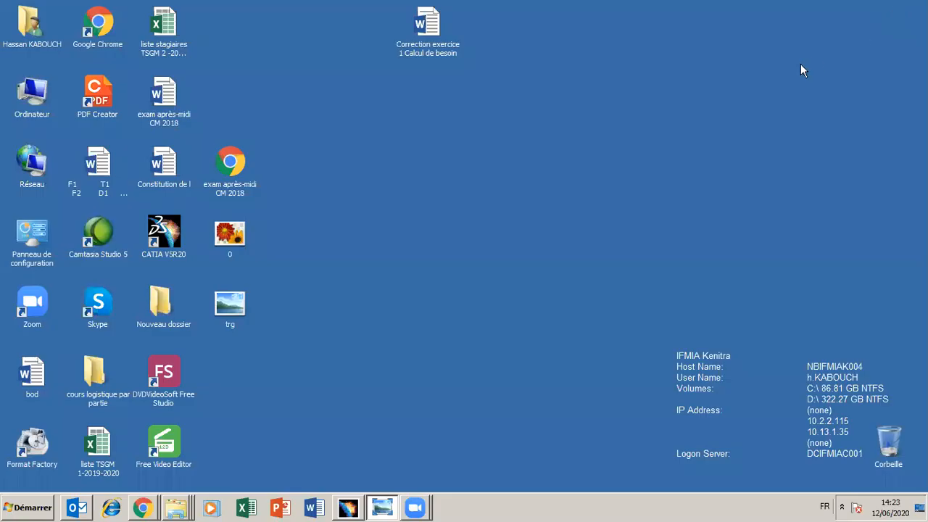
click(382, 507)
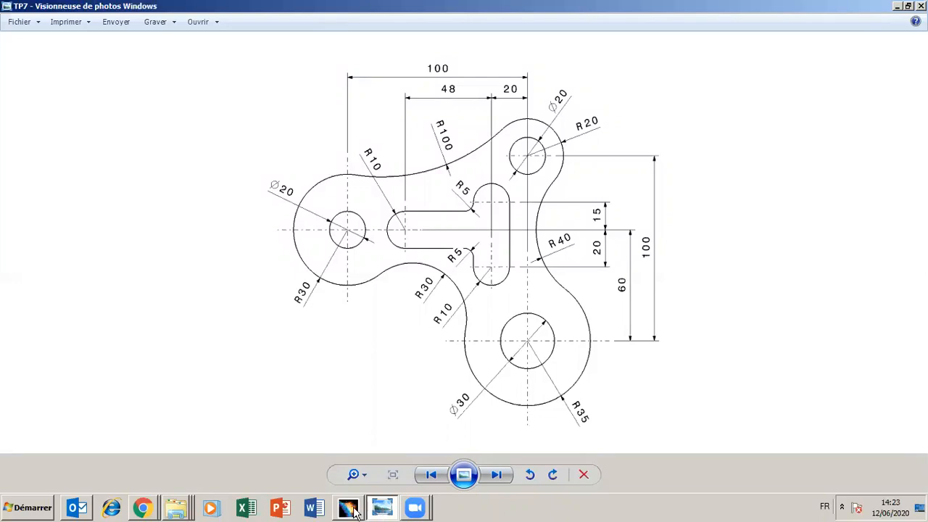
click(349, 507)
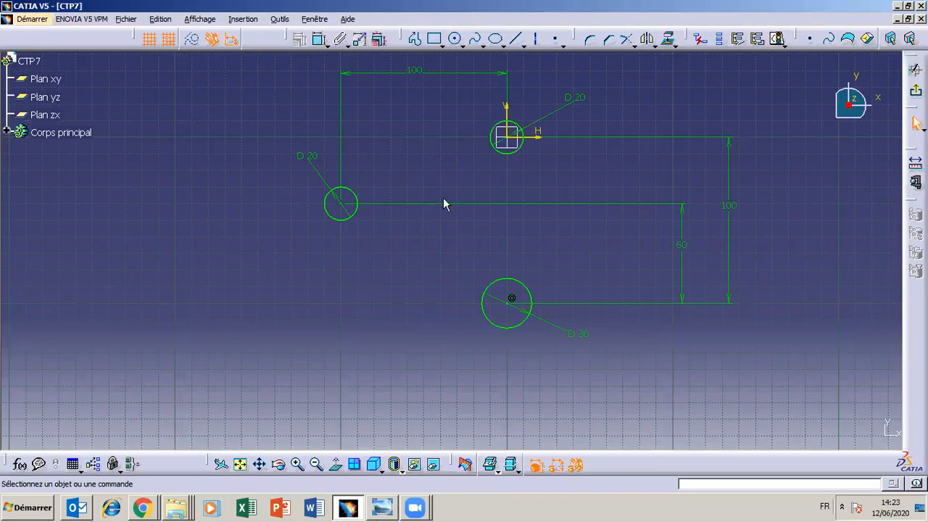
click(462, 43)
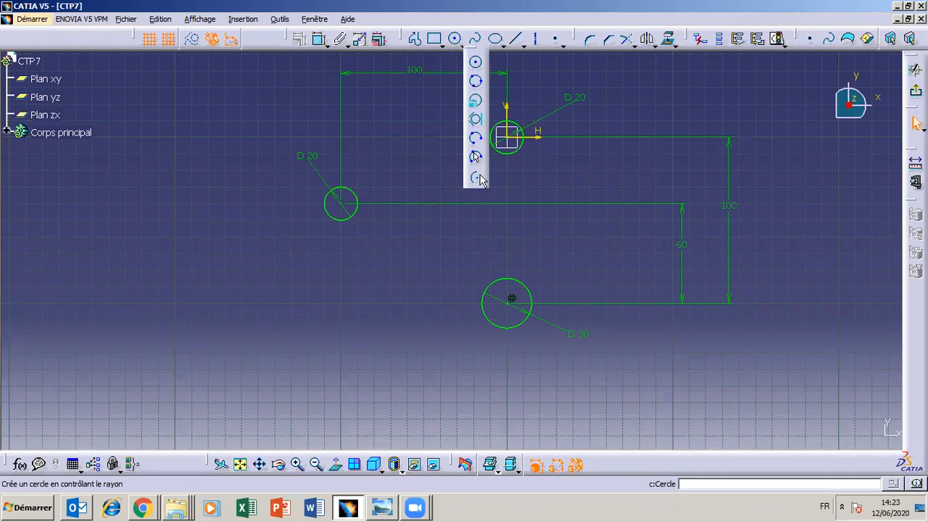
click(474, 178)
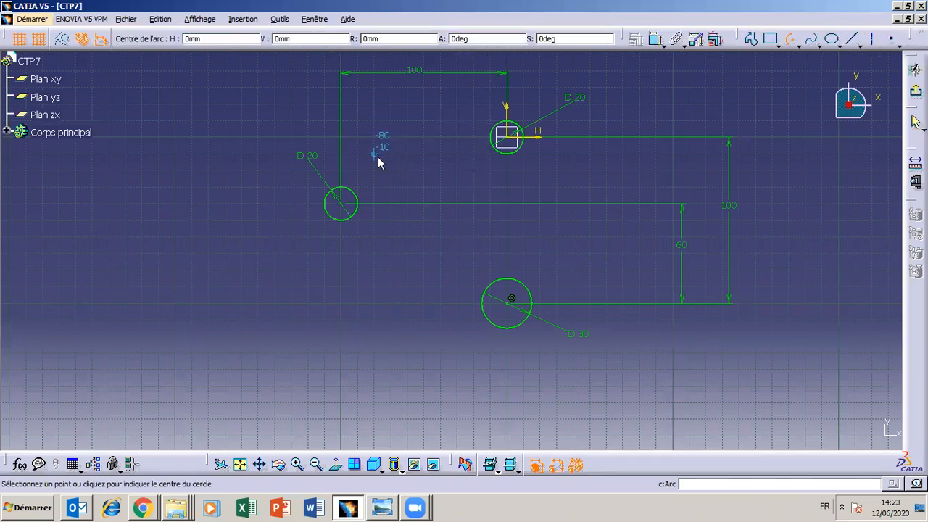
click(341, 206)
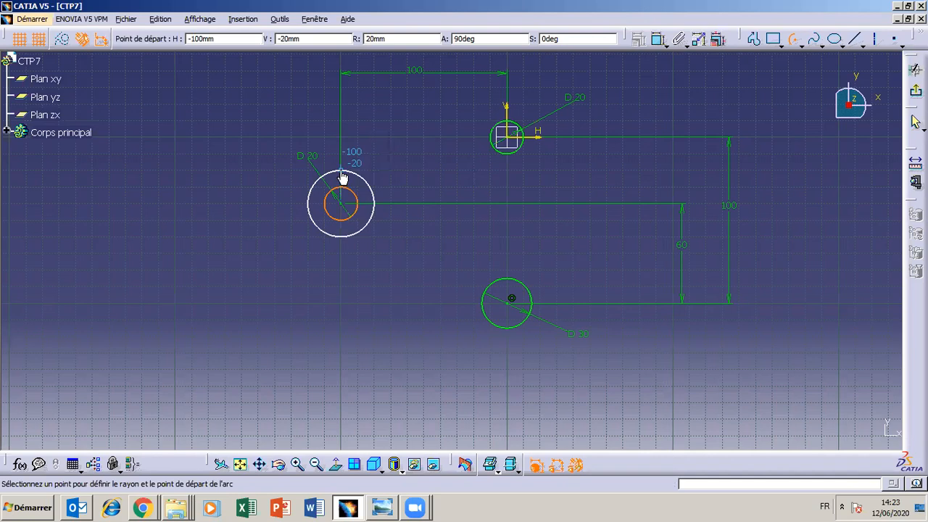
click(342, 172)
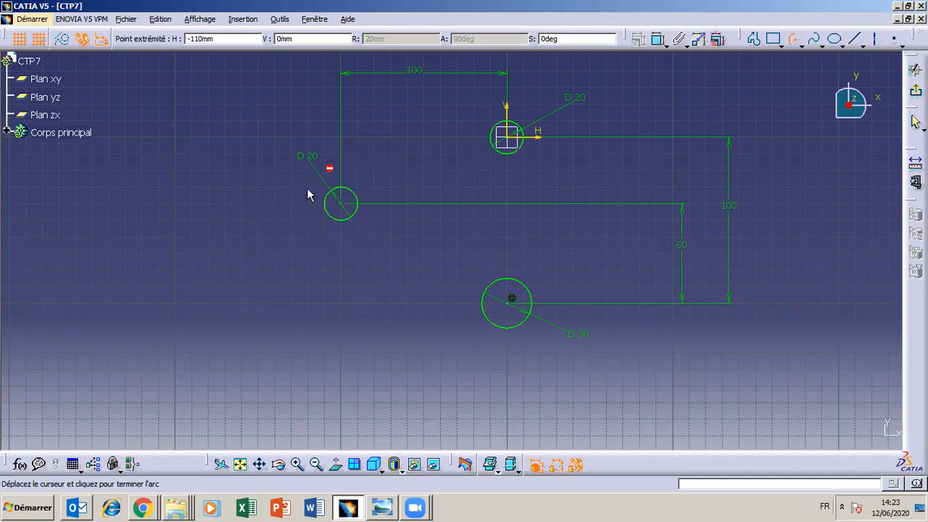
click(341, 237)
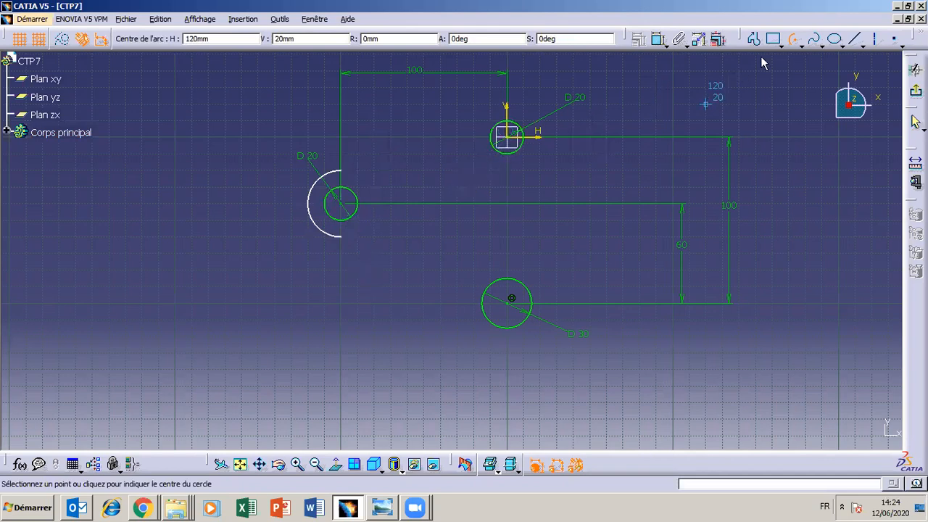
- Draw an arc of about 22 mm radius centred on the origin, running from the upper hole's upper left around to its lower right
click(508, 137)
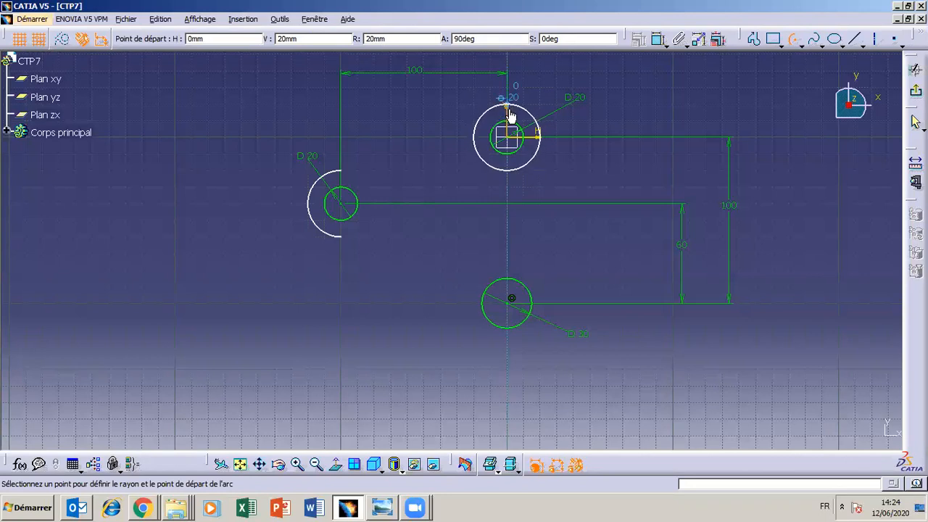
click(507, 108)
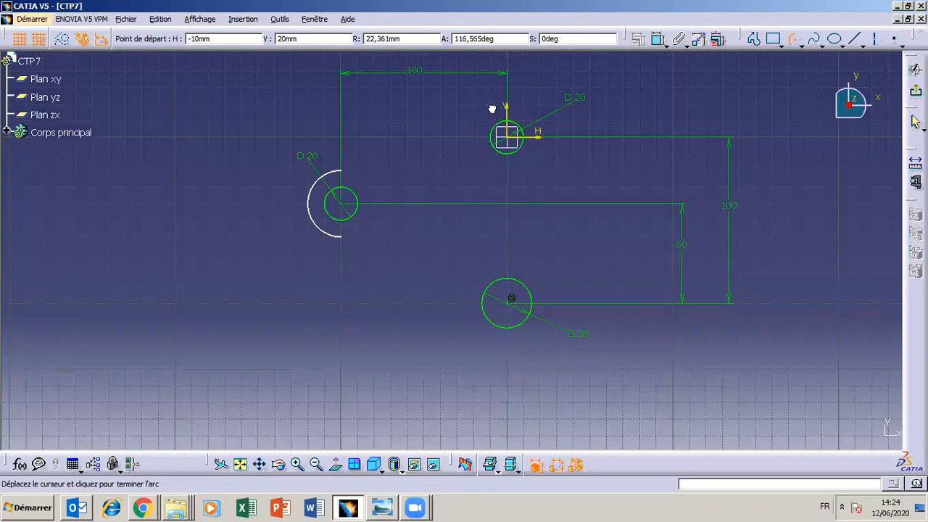
click(540, 166)
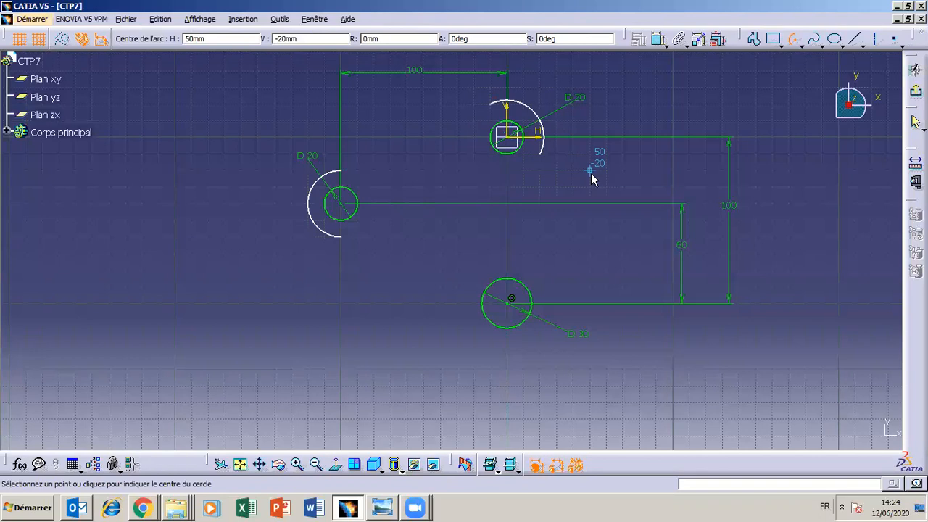
- Draw an arc of about 32 mm radius centred on the lower hole, running from its right side underneath to its lower left
click(510, 308)
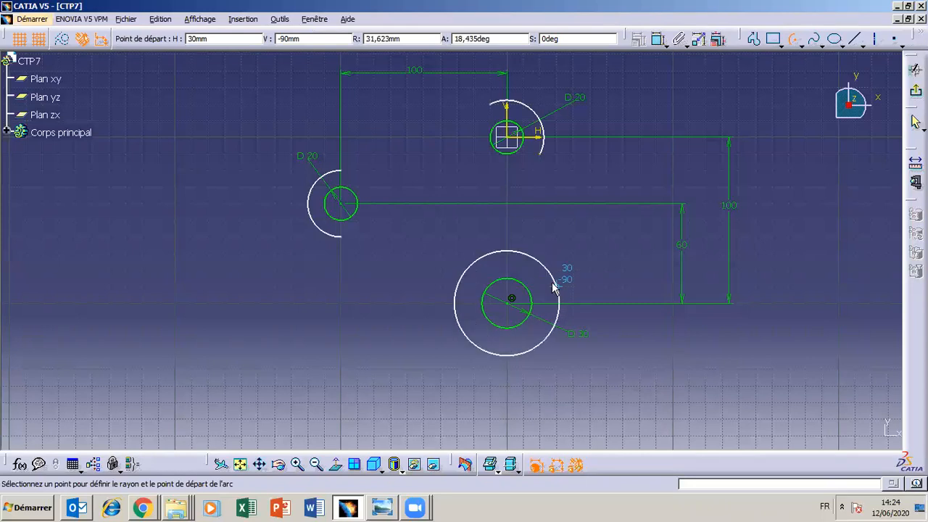
click(555, 291)
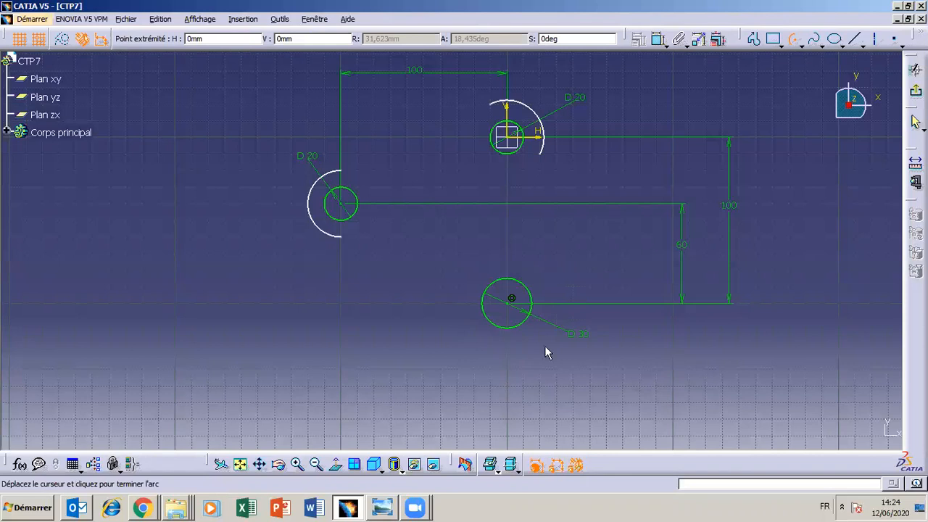
click(463, 335)
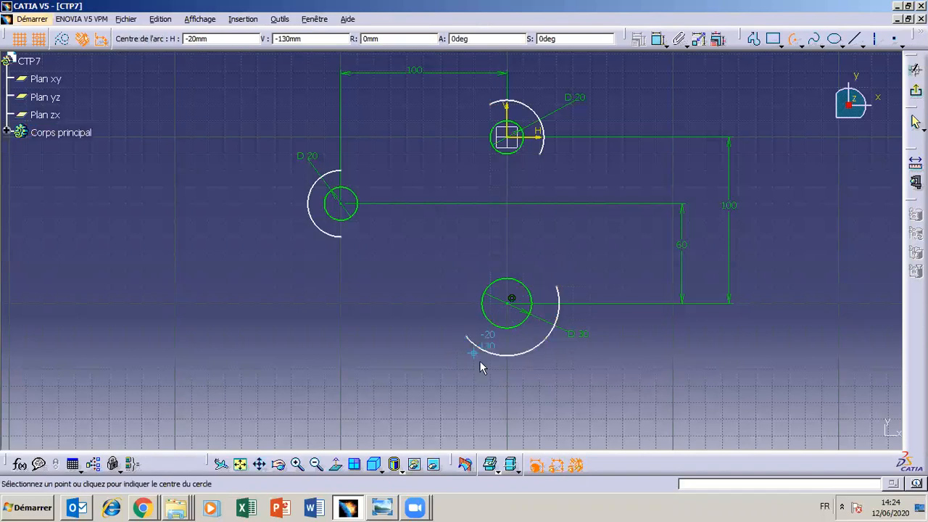
key(Escape)
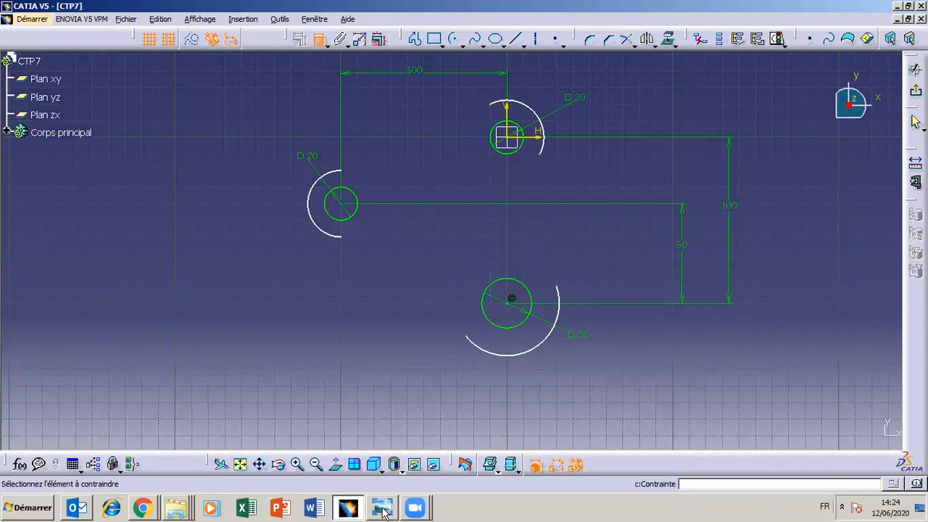
- Check the outer radii in the TP7 drawing and constrain the upper arc's radius to 20 mm
click(387, 511)
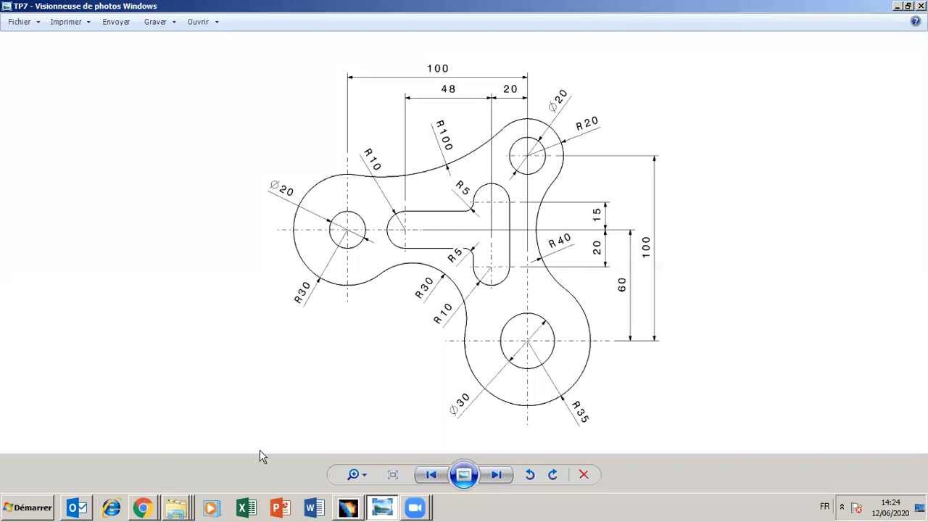
click(385, 511)
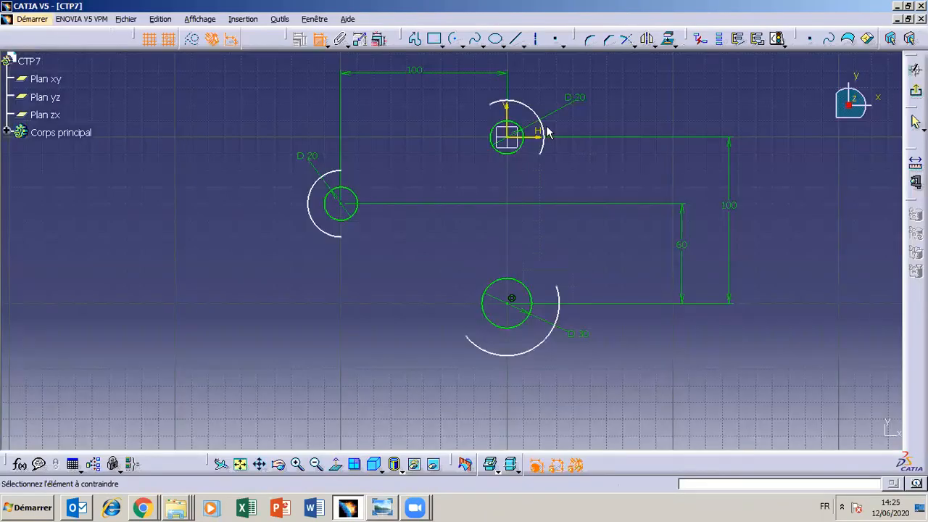
click(544, 123)
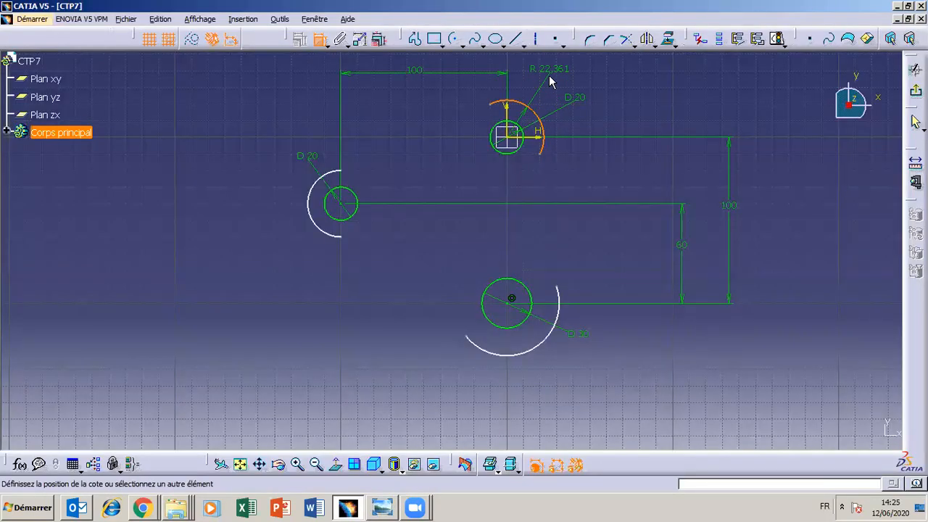
click(549, 79)
double_click(548, 78)
text(20)
key(Return)
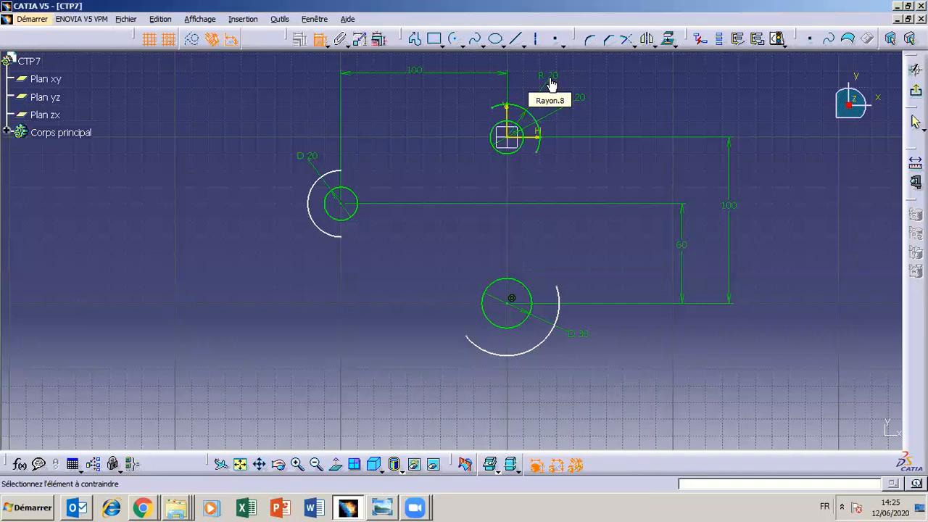
- Add a radius constraint of 30 mm to the arc around the left hole
click(321, 190)
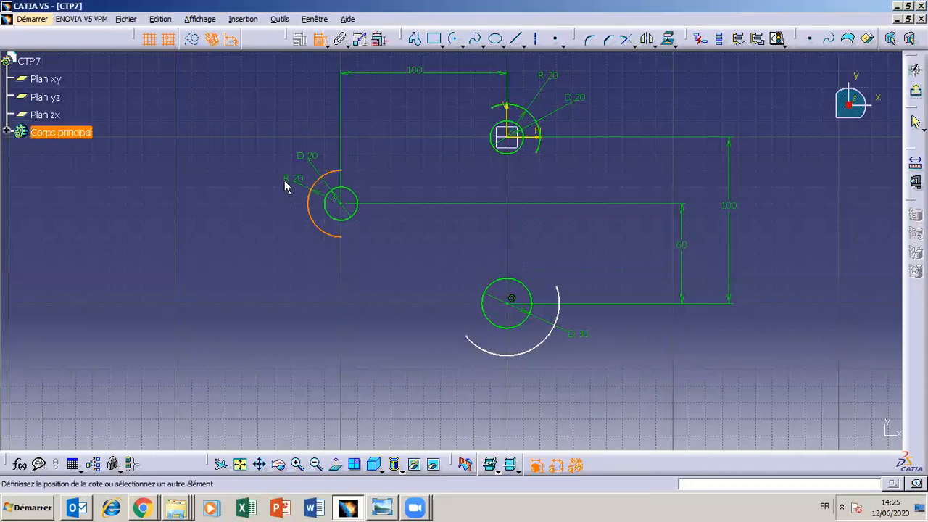
click(283, 182)
double_click(281, 179)
text(30)
key(Return)
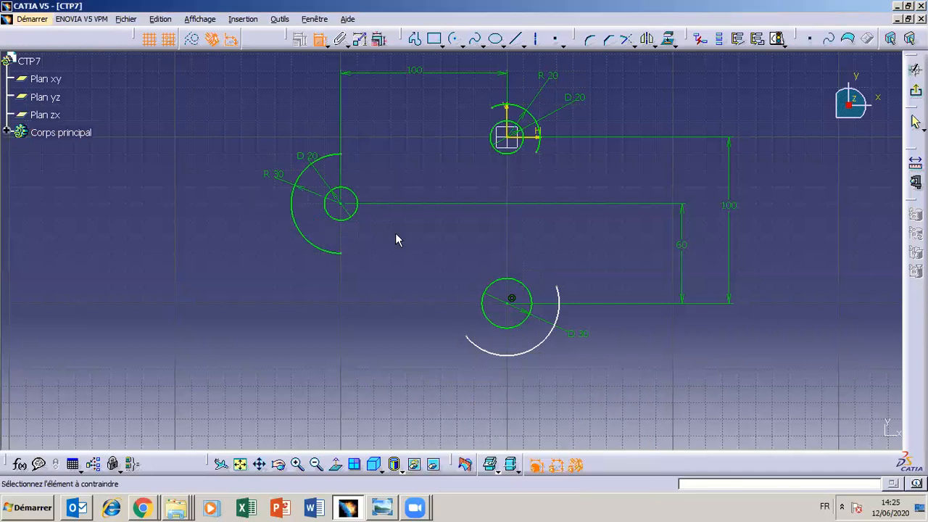
- Add a radius constraint of 35 mm to the arc around the lower hole
click(545, 344)
click(578, 391)
double_click(578, 389)
text(35)
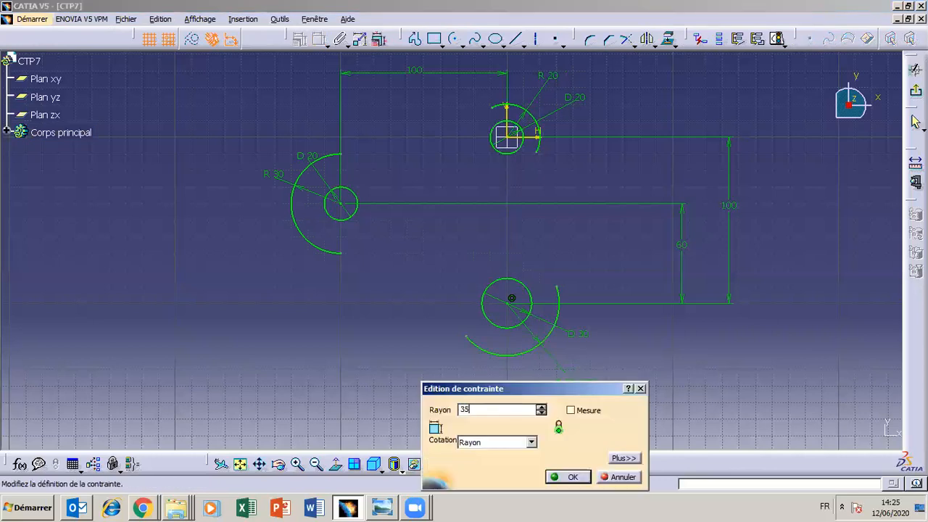
click(573, 476)
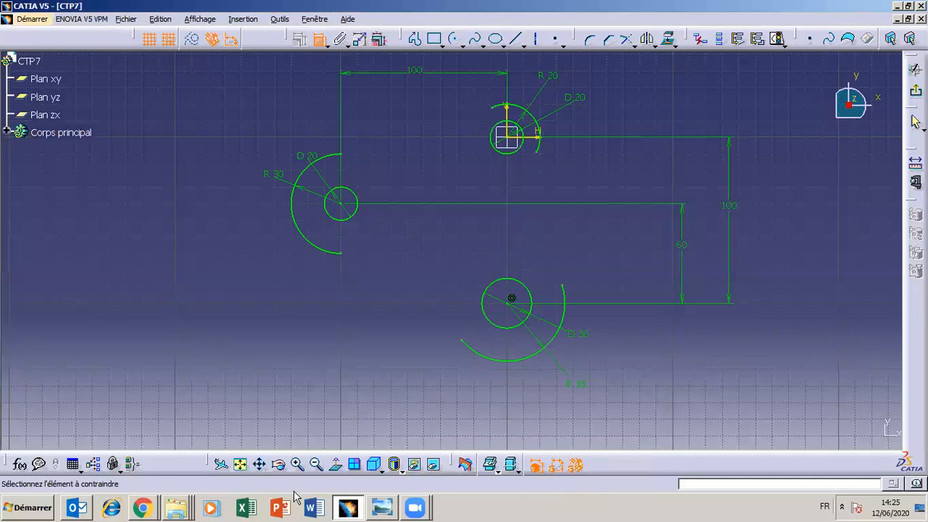
- Following the TP7 drawing, join the upper arc's lower end to the lower arc's right end with an inward-curving arc of about 111 mm radius
click(382, 508)
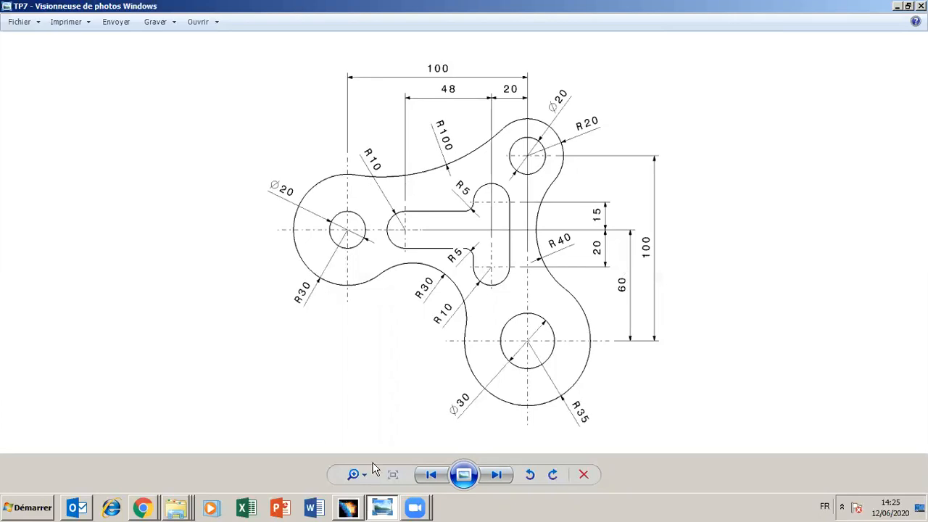
click(384, 510)
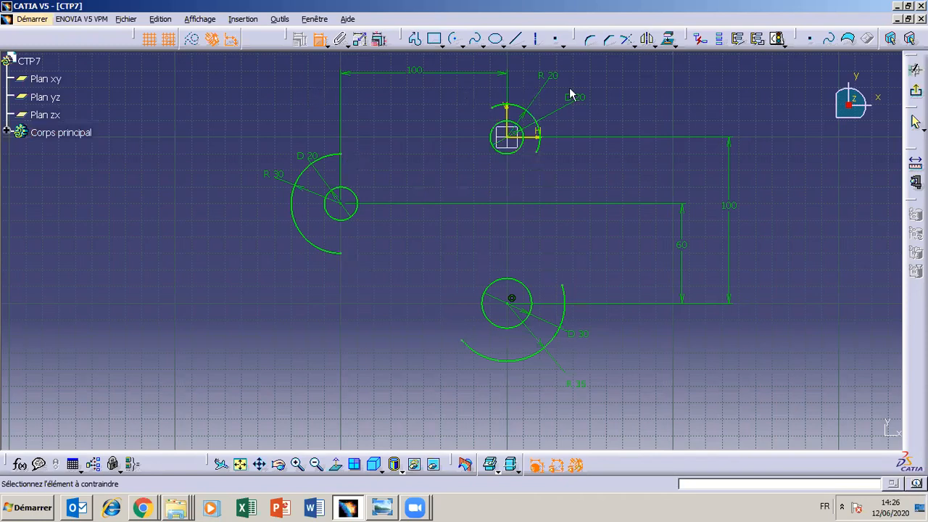
click(462, 43)
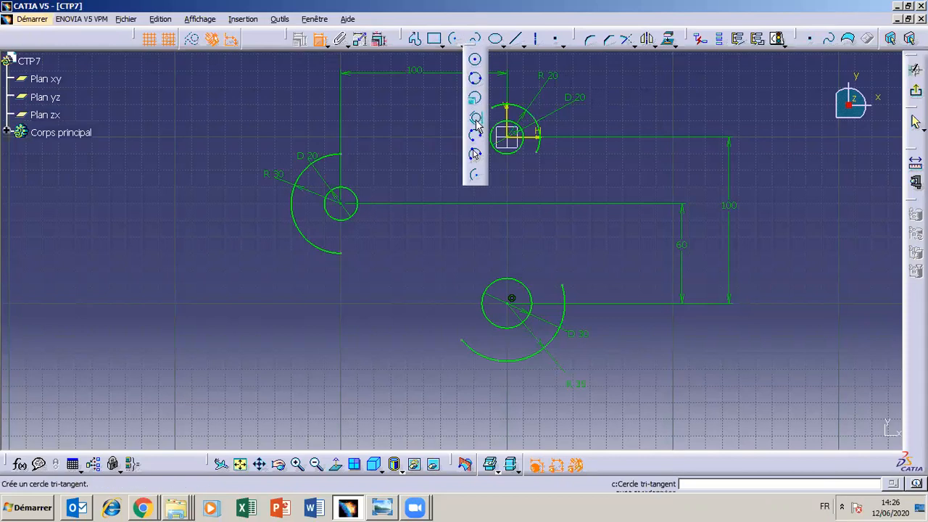
click(475, 157)
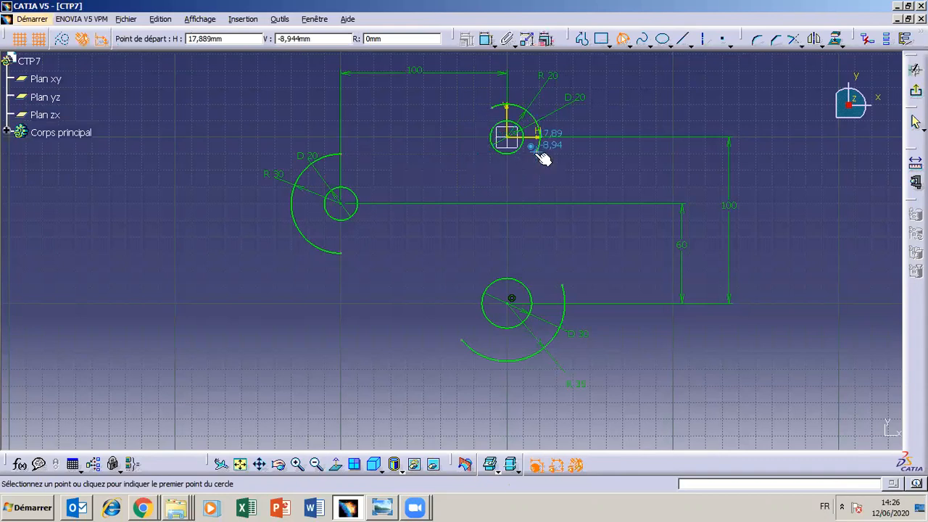
click(536, 151)
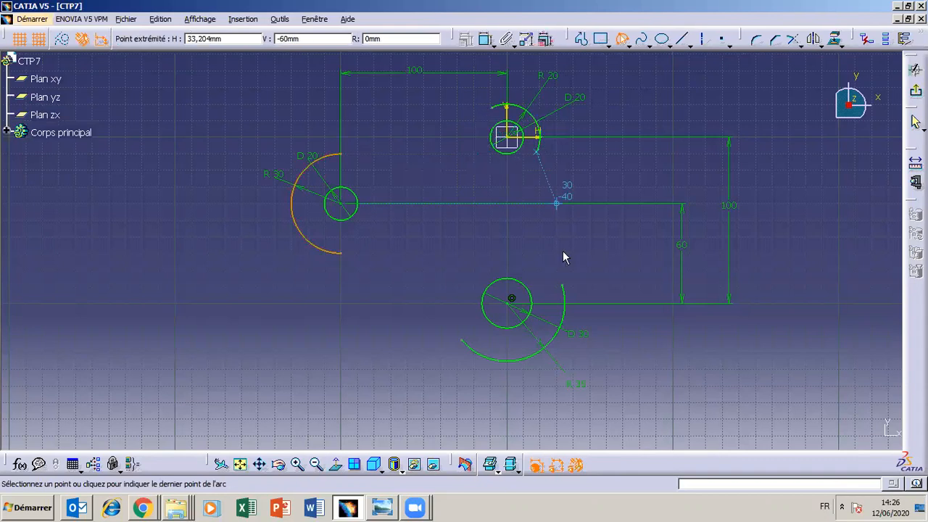
click(563, 284)
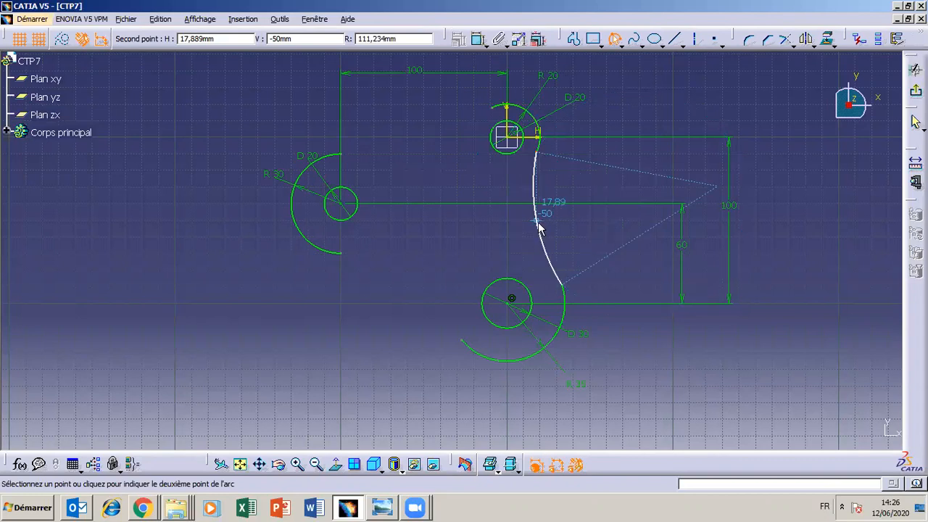
click(541, 225)
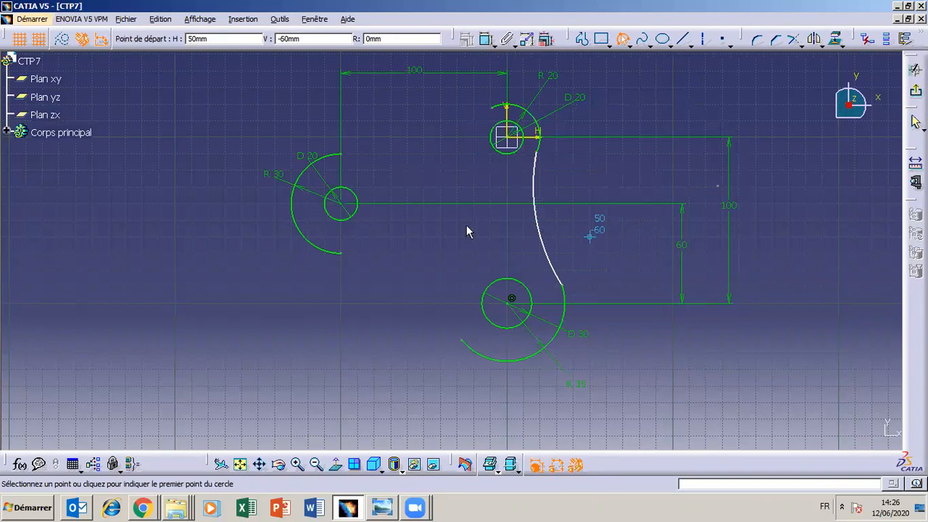
- Draw an inward-curving arc from the upper arc's left end to the upper end of the left arc
click(497, 109)
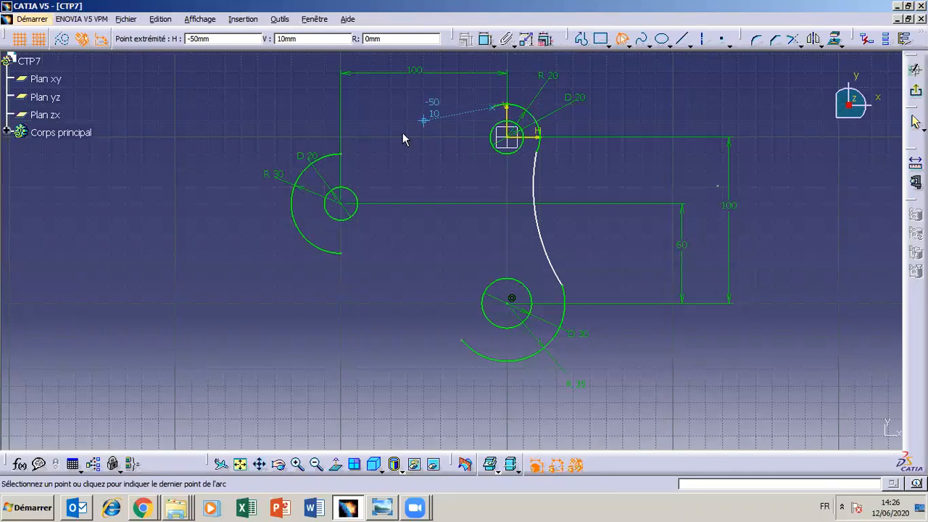
click(344, 154)
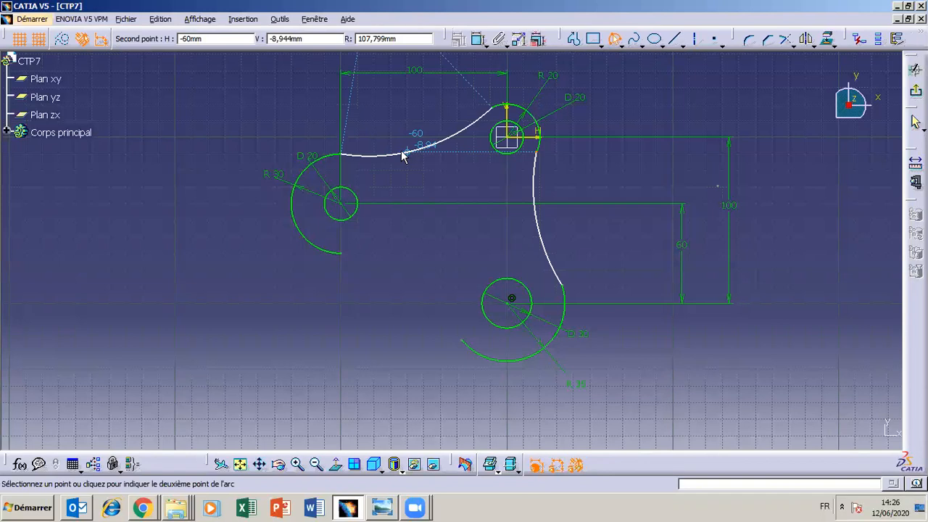
click(404, 154)
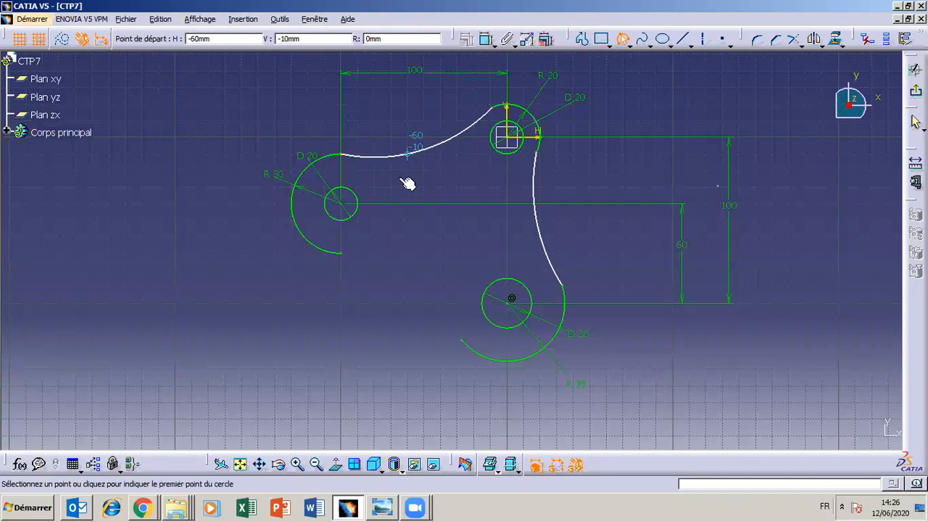
- Draw an inward-curving arc of about 198 mm radius from the left arc's lower end to the lower arc's left end
click(345, 255)
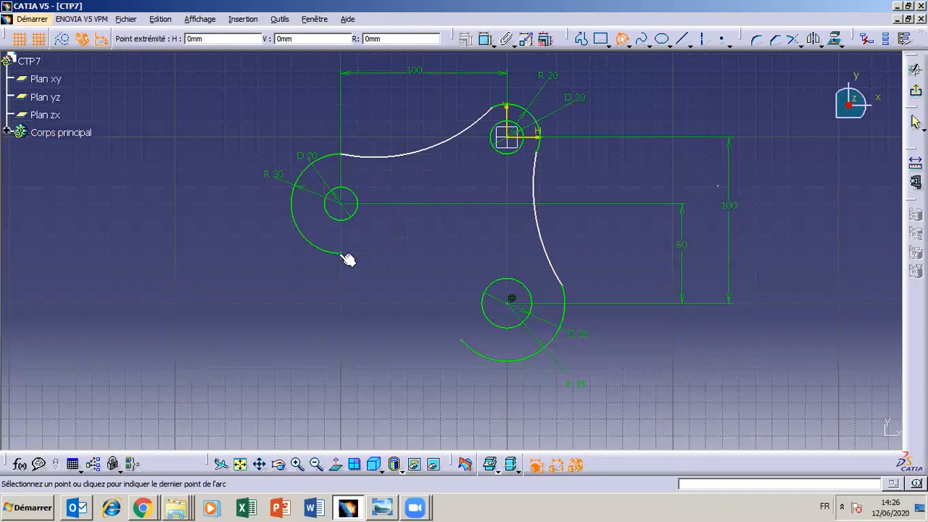
click(460, 338)
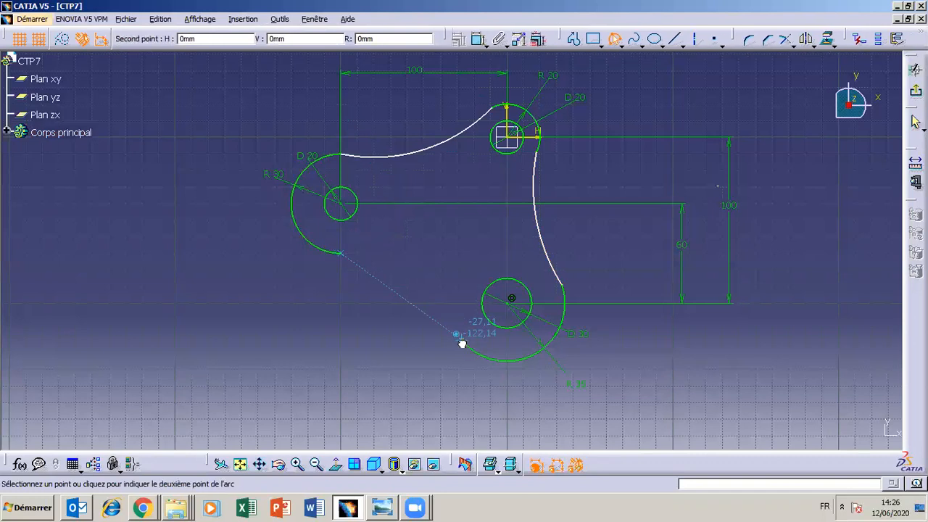
click(425, 303)
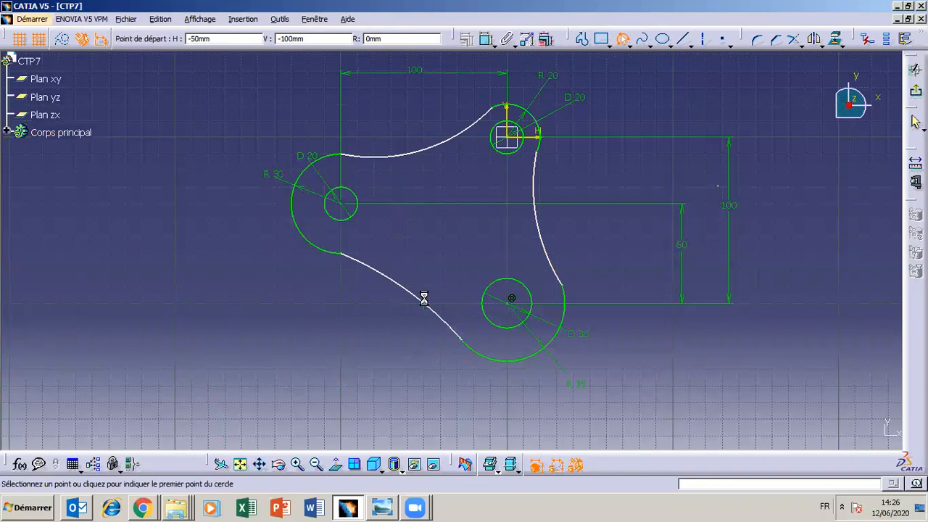
key(Escape)
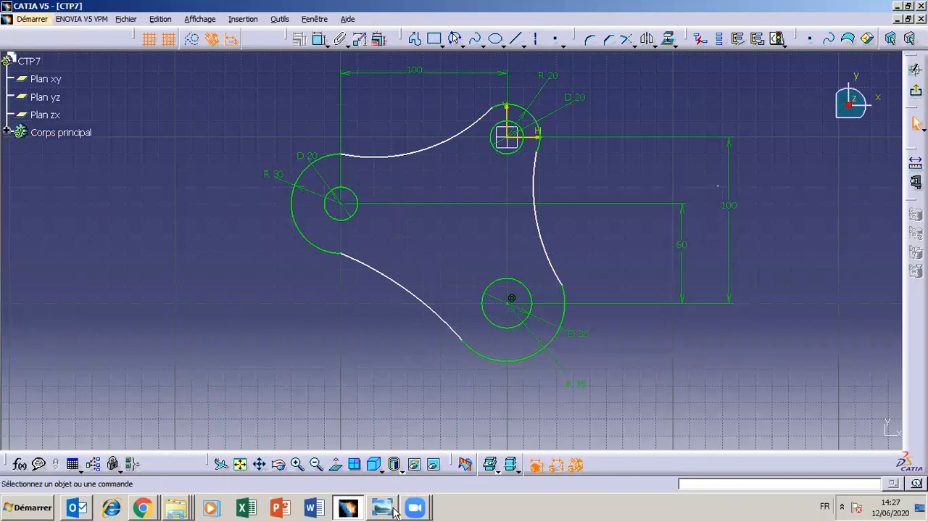
- Following the TP7 drawing, add a radius constraint of 30 mm to the arc connecting the left and lower arcs
click(394, 510)
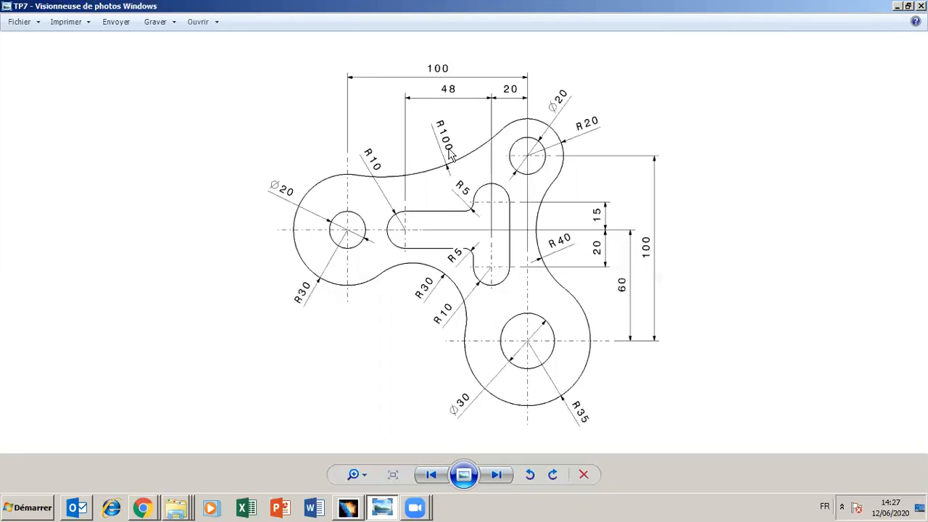
click(358, 505)
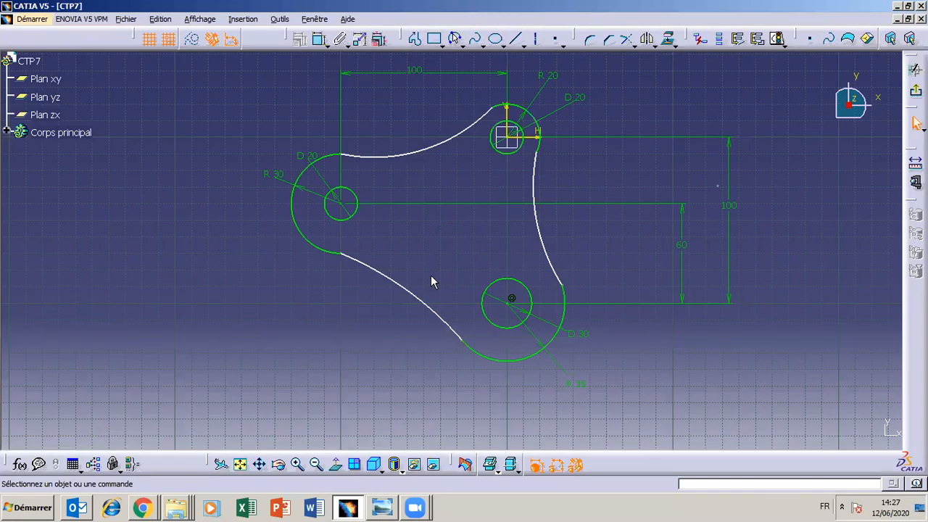
click(318, 39)
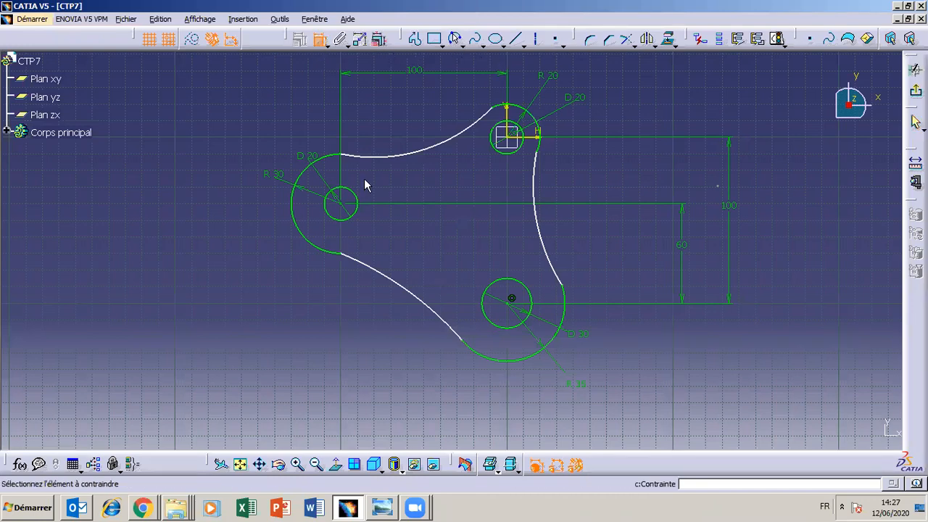
click(392, 281)
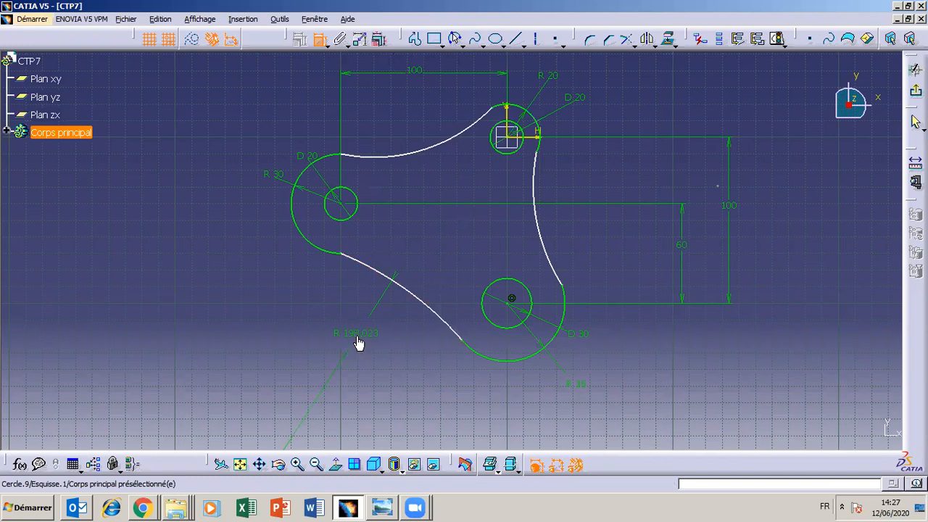
double_click(359, 342)
text(3)
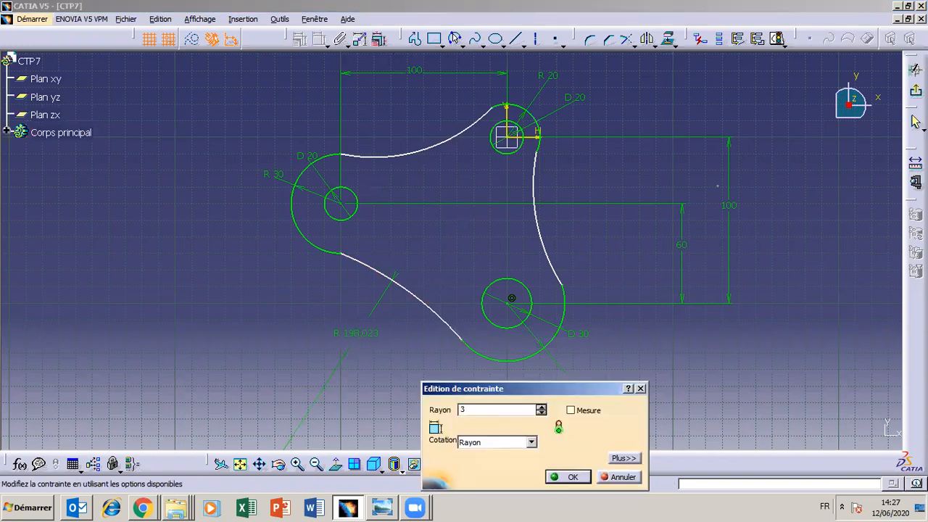
text(0)
key(Return)
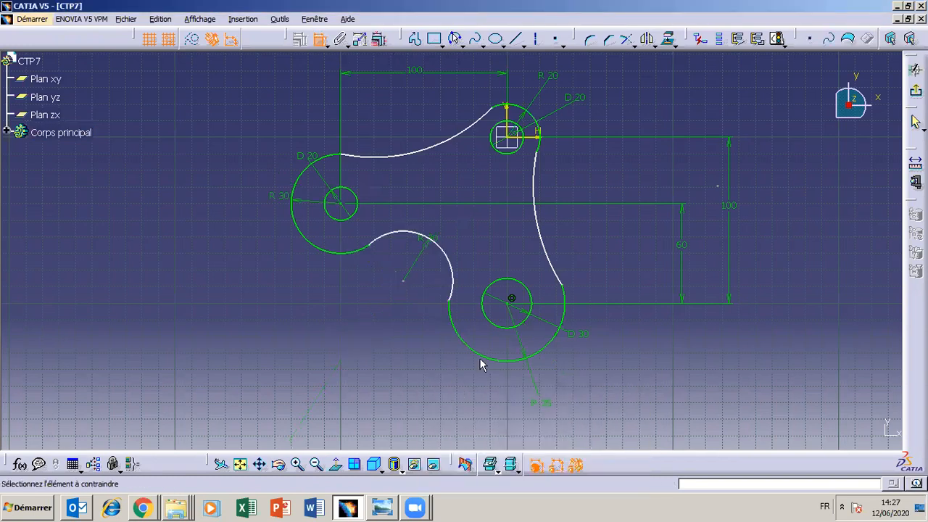
- Add a radius constraint of 40 mm to the arc connecting the upper and lower arcs
click(540, 233)
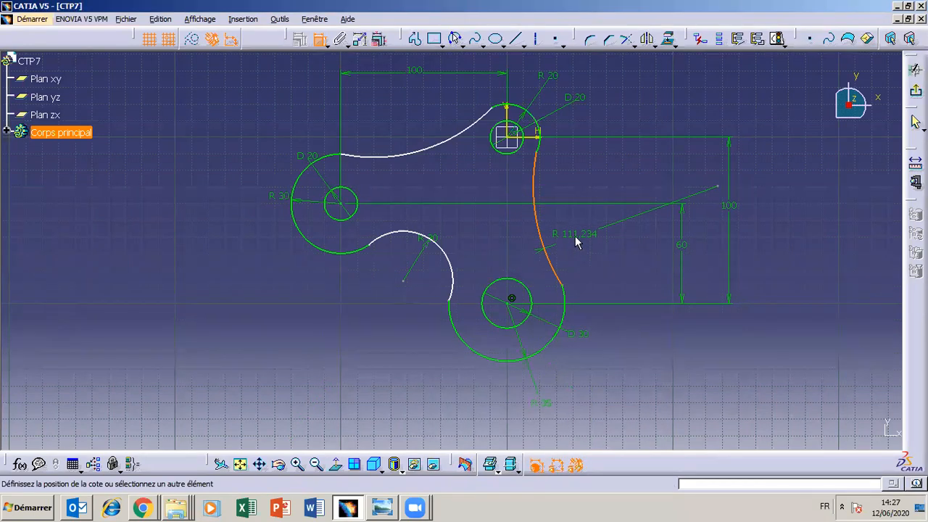
click(559, 187)
double_click(559, 183)
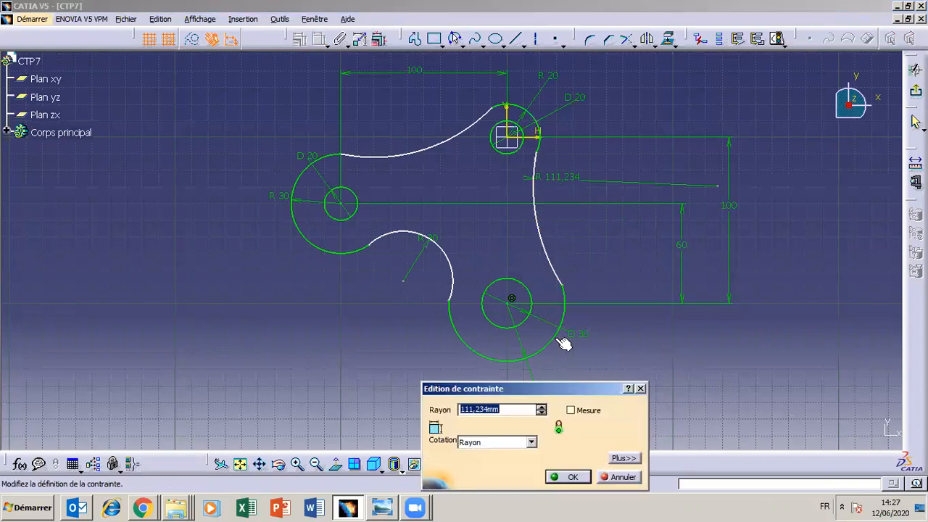
text(40)
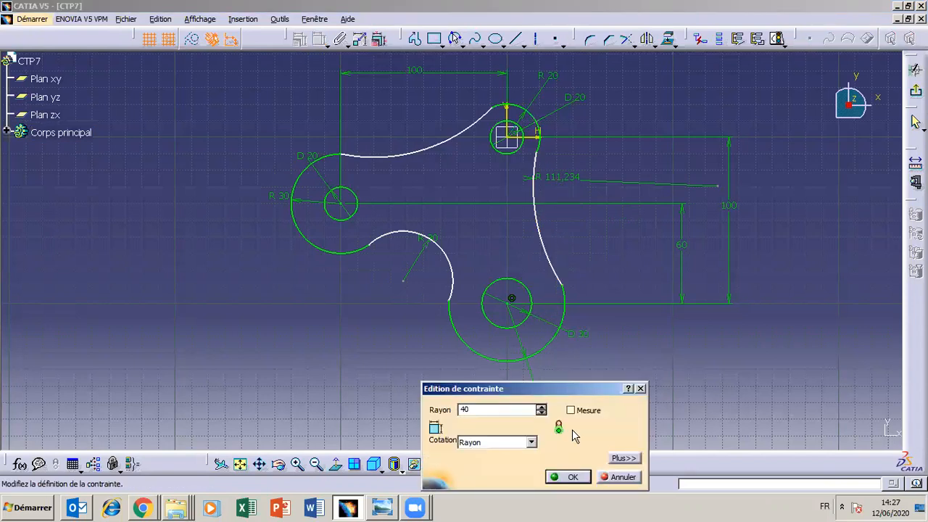
click(570, 476)
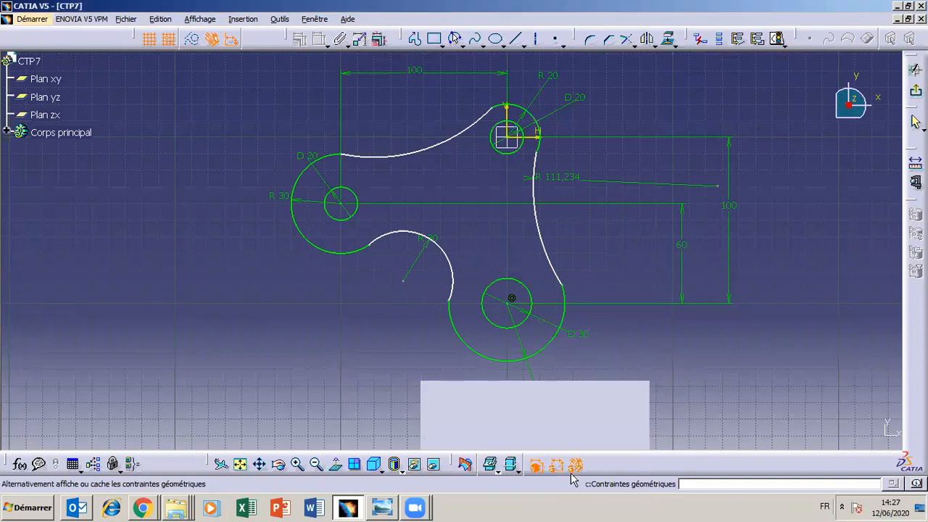
- Add a radius constraint of 100 mm to the arc connecting the left and upper arcs
click(422, 149)
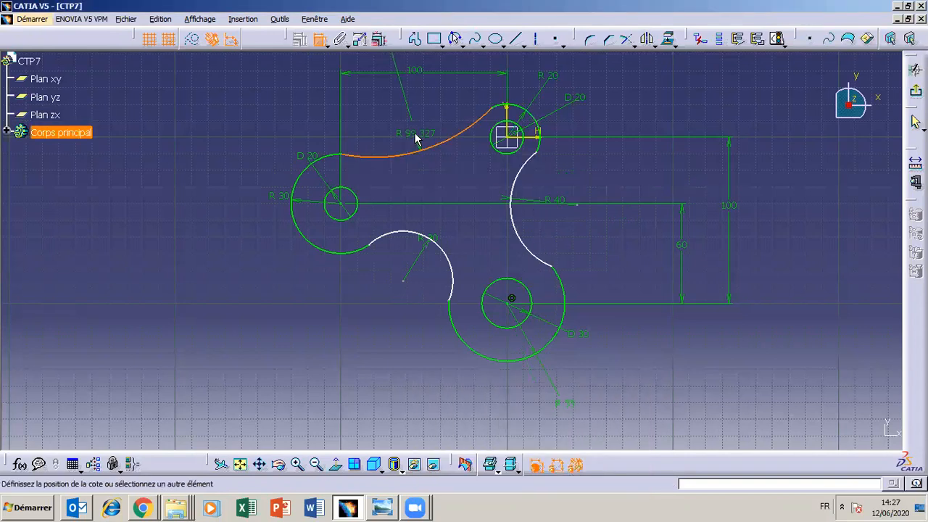
click(416, 139)
double_click(415, 139)
text(10)
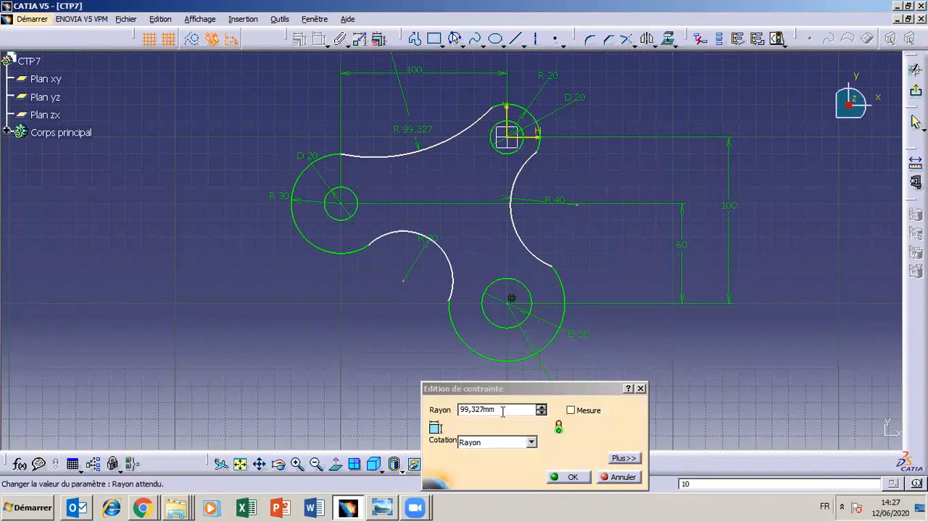
click(479, 409)
text(100)
key(Return)
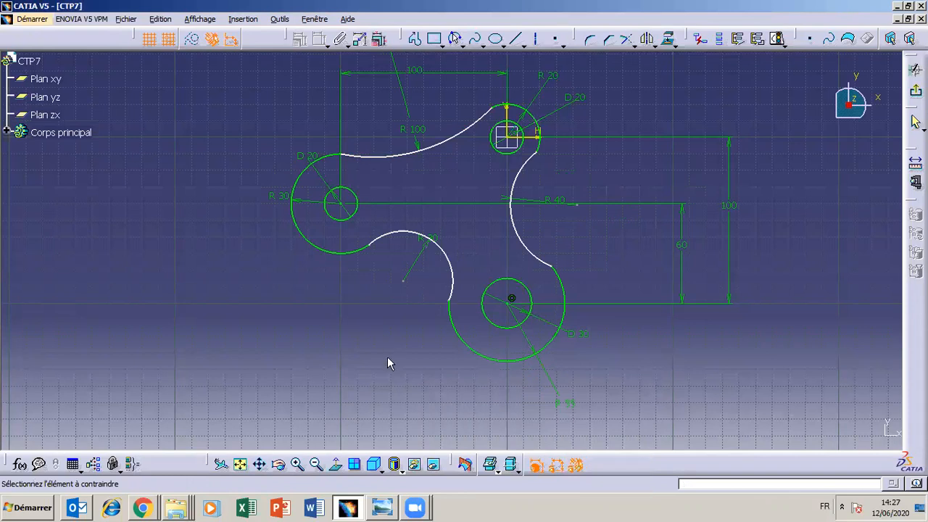
- Check the TP7 drawing and move the 40 mm radius dimension lower along the right connecting arc
click(382, 508)
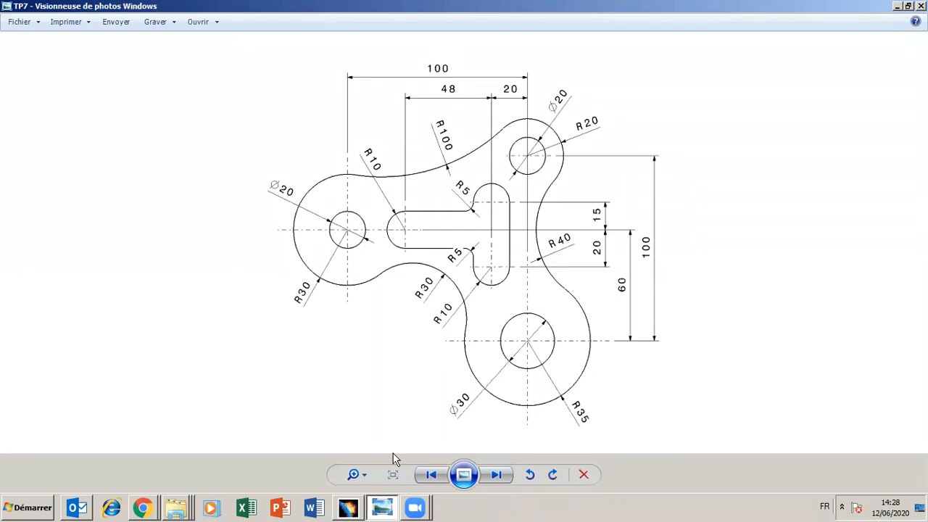
click(382, 510)
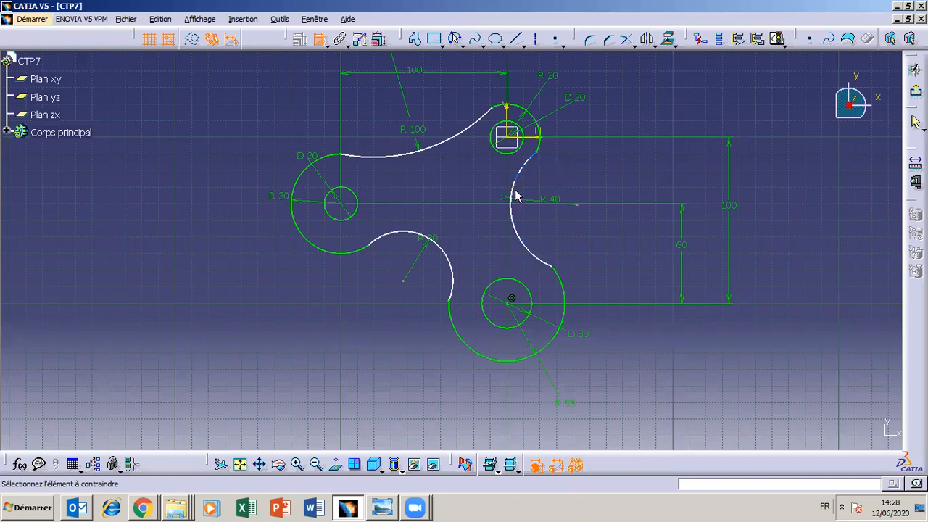
drag(505, 208, 504, 221)
mouse_move(568, 228)
mouse_down()
mouse_move(561, 209)
mouse_move(563, 222)
mouse_up()
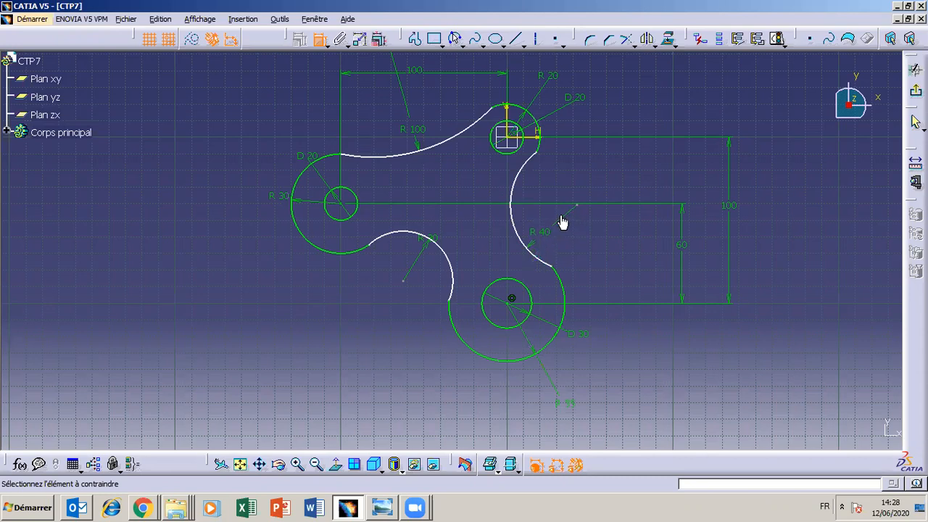
- Apply a tangency constraint between the right connecting arc and the arc around the upper hole
click(523, 177)
click(549, 161)
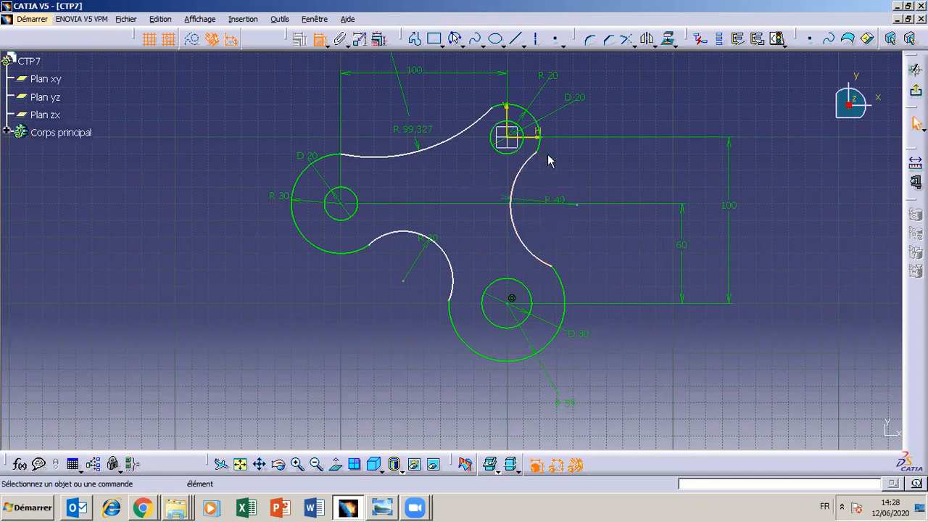
click(532, 169)
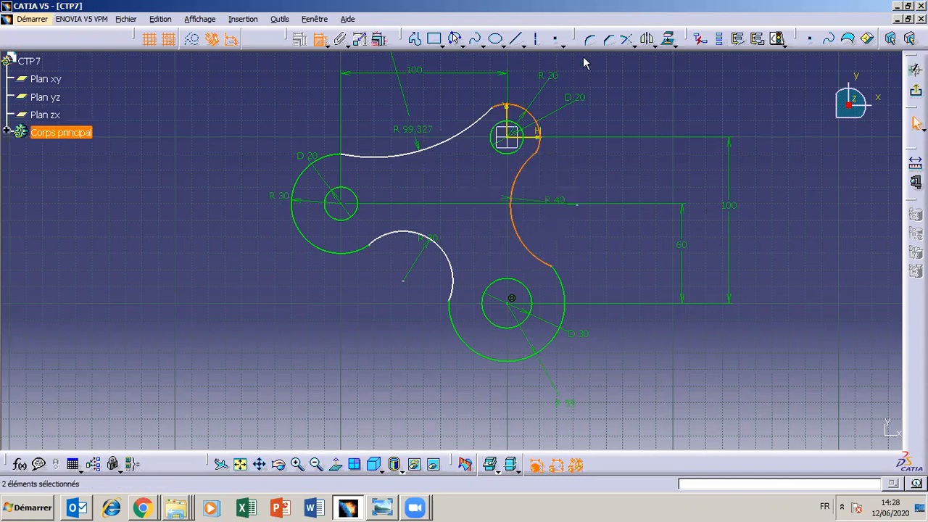
click(302, 42)
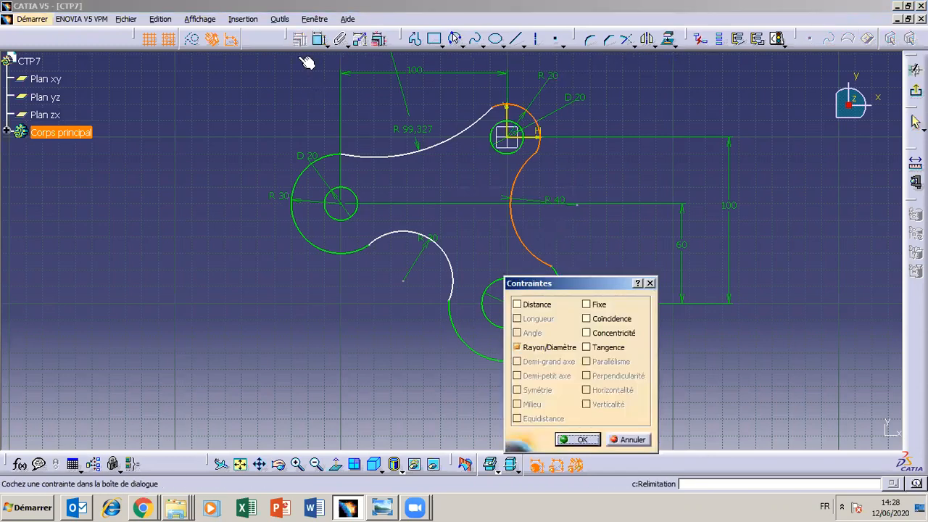
click(586, 347)
click(572, 439)
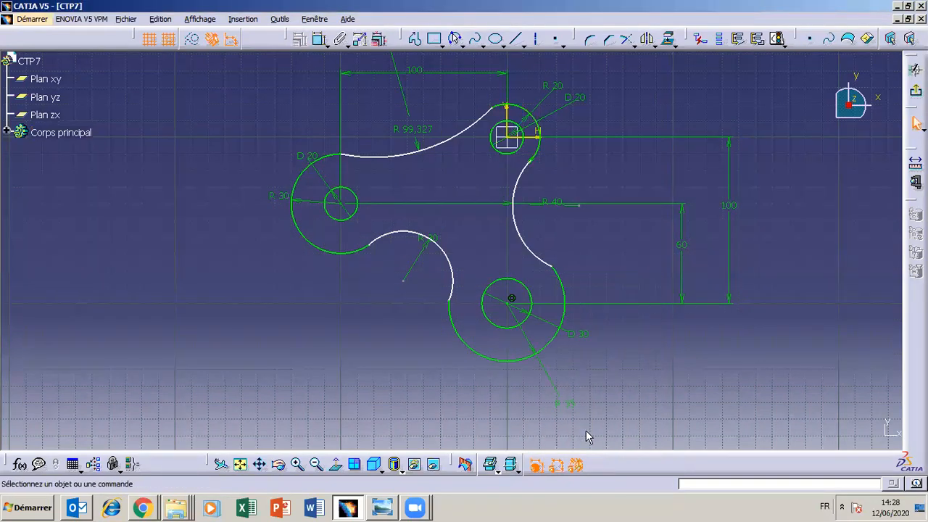
- Apply a tangency constraint between the right connecting arc and the arc around the lower hole
click(548, 264)
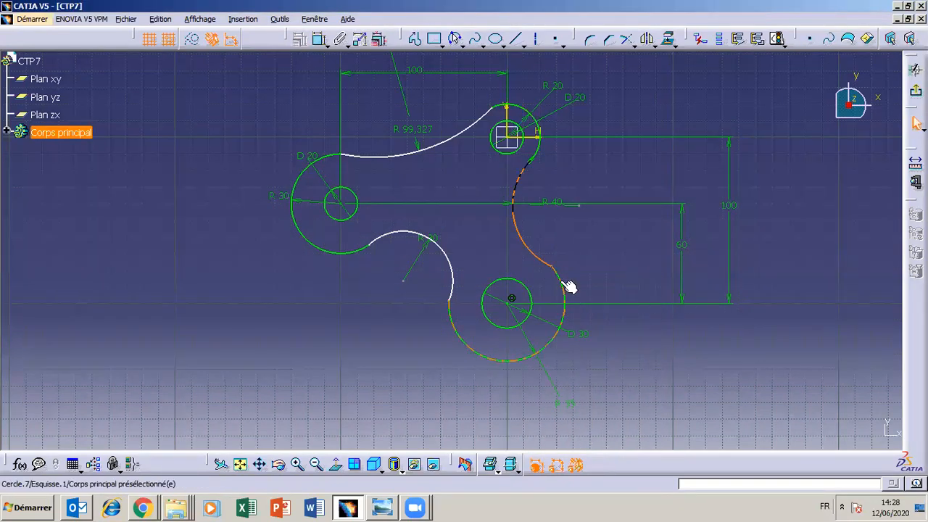
ctrl+click(566, 292)
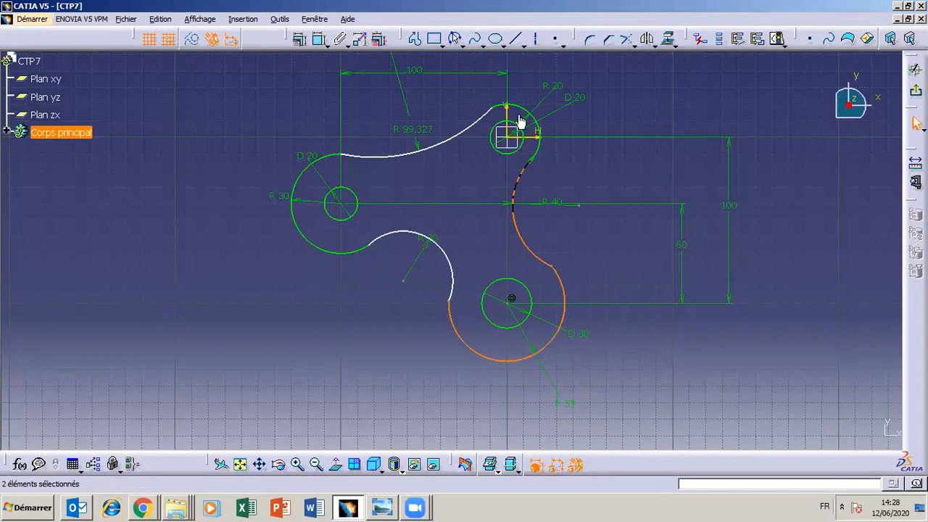
click(298, 40)
click(586, 347)
click(582, 440)
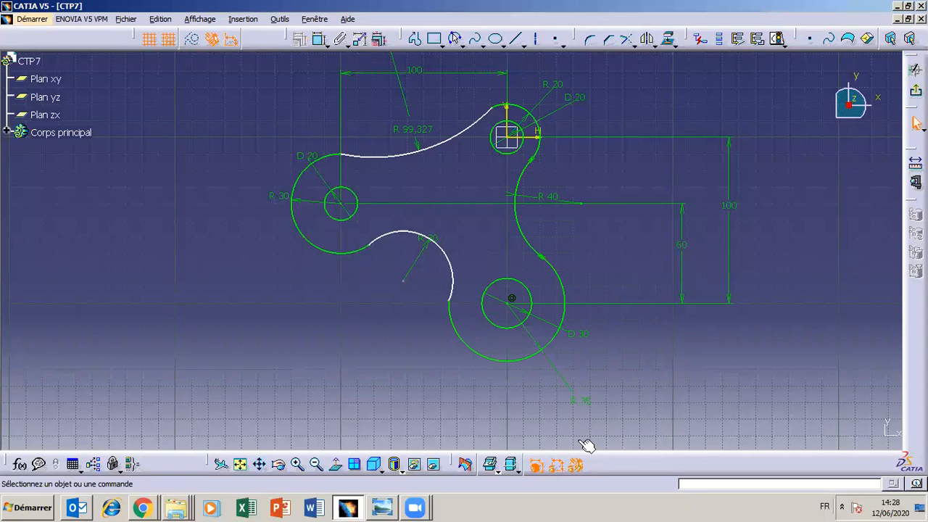
- Apply a tangency constraint between the arc around the lower hole and the 30 mm radius lower-left connecting arc
click(459, 328)
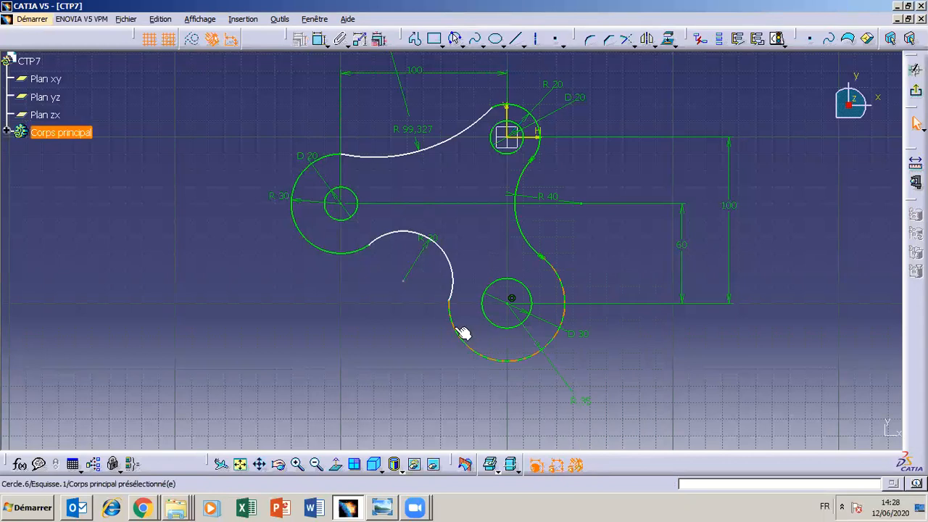
ctrl+click(450, 277)
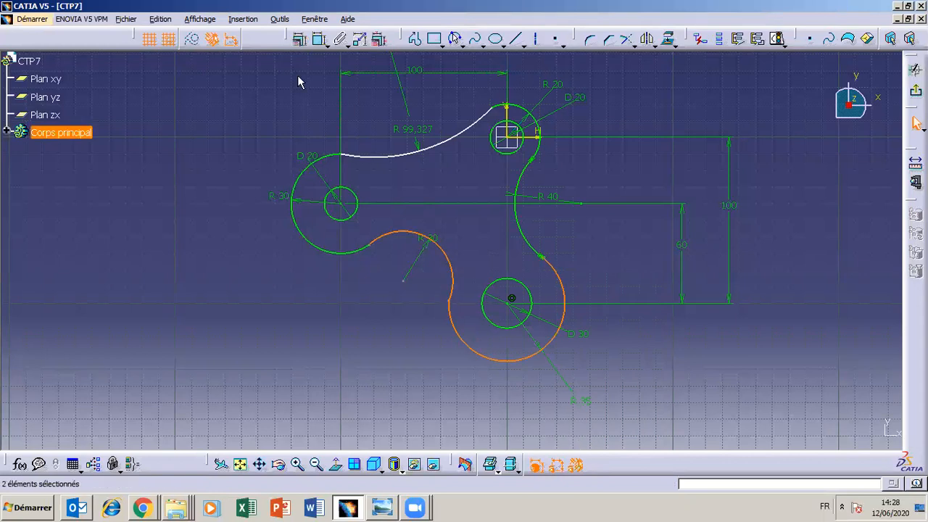
click(299, 39)
click(586, 347)
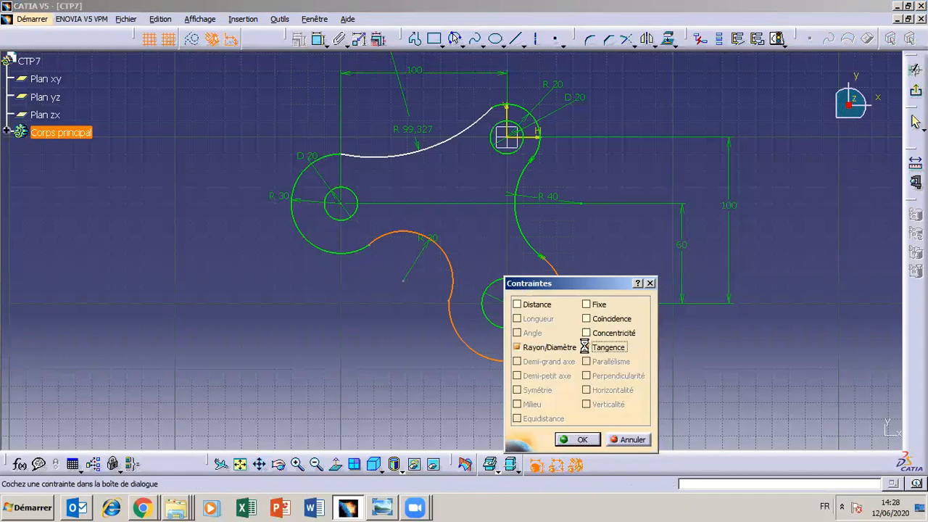
click(582, 440)
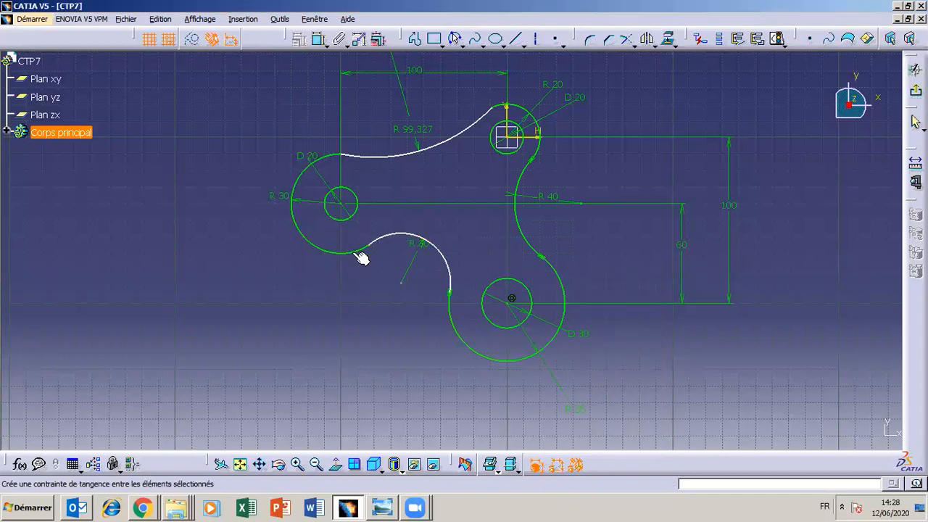
- Apply a tangency constraint between the arc around the left hole and the lower-left connecting arc, and bring up the TP7 drawing
ctrl+click(383, 237)
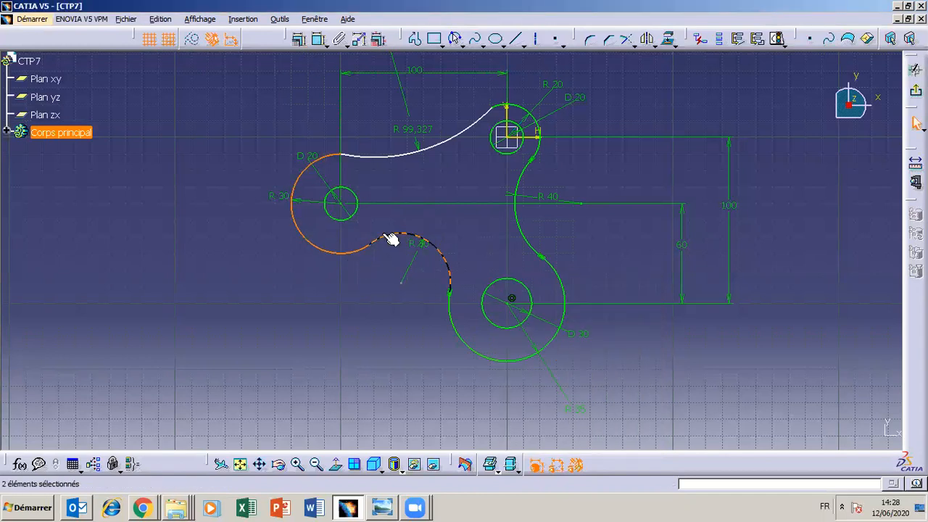
click(299, 39)
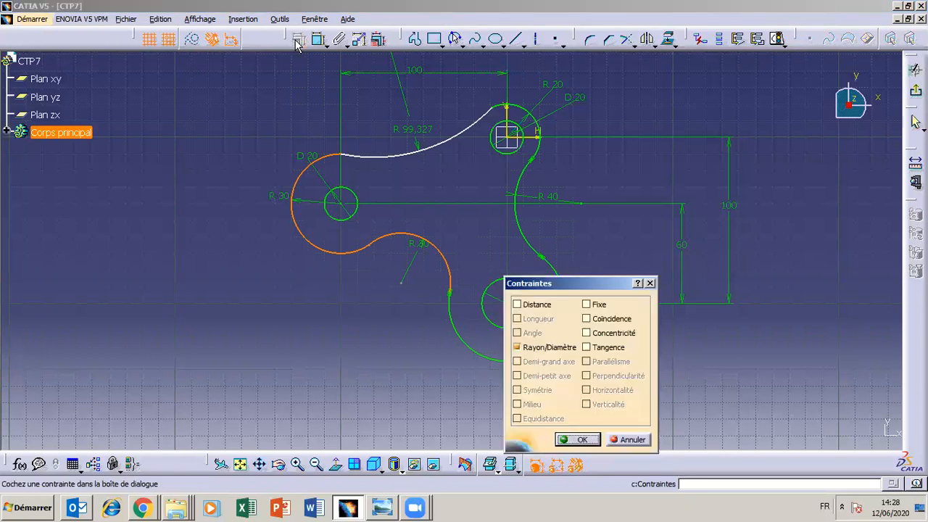
click(588, 347)
click(582, 440)
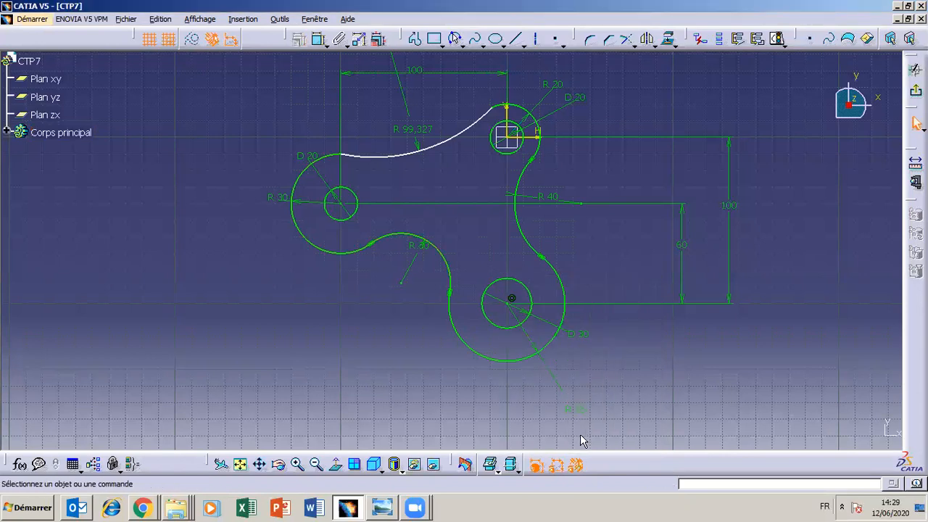
click(376, 508)
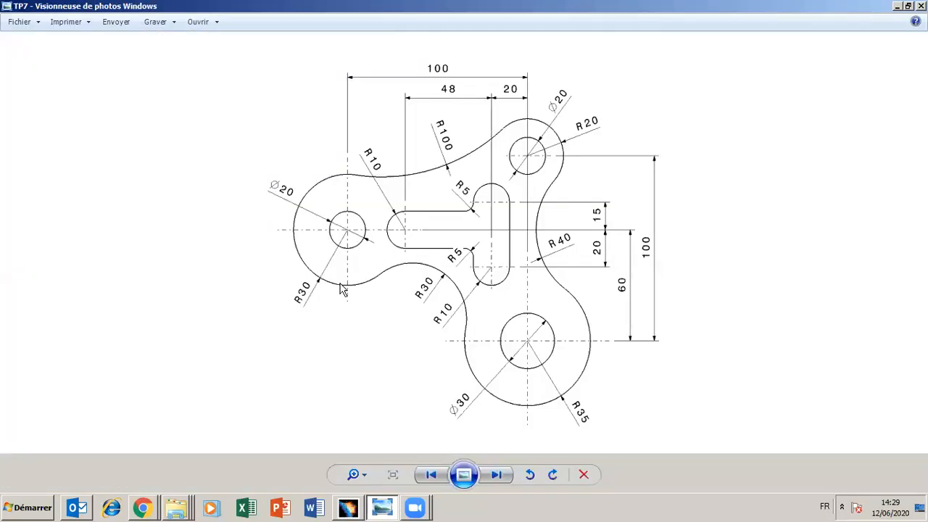
- Apply a tangency constraint between the arc around the left hole and the upper connecting arc
click(383, 509)
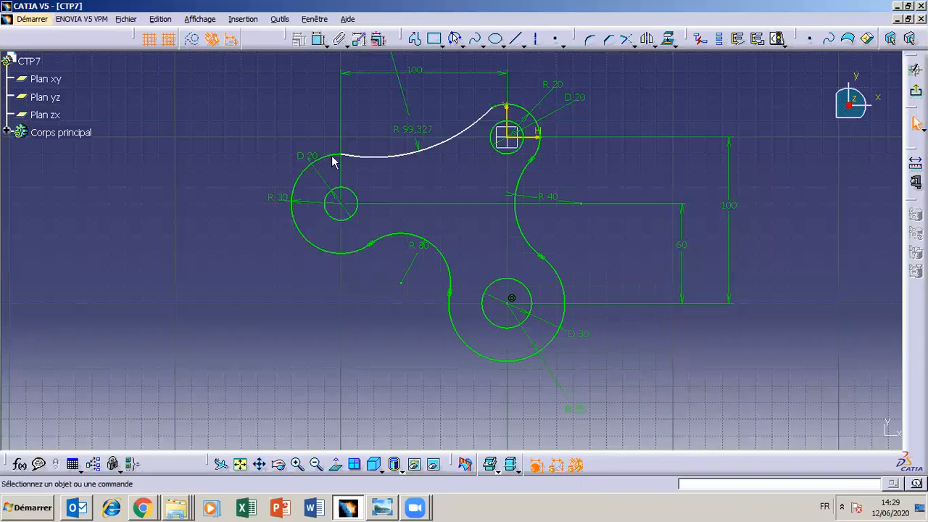
ctrl+click(363, 156)
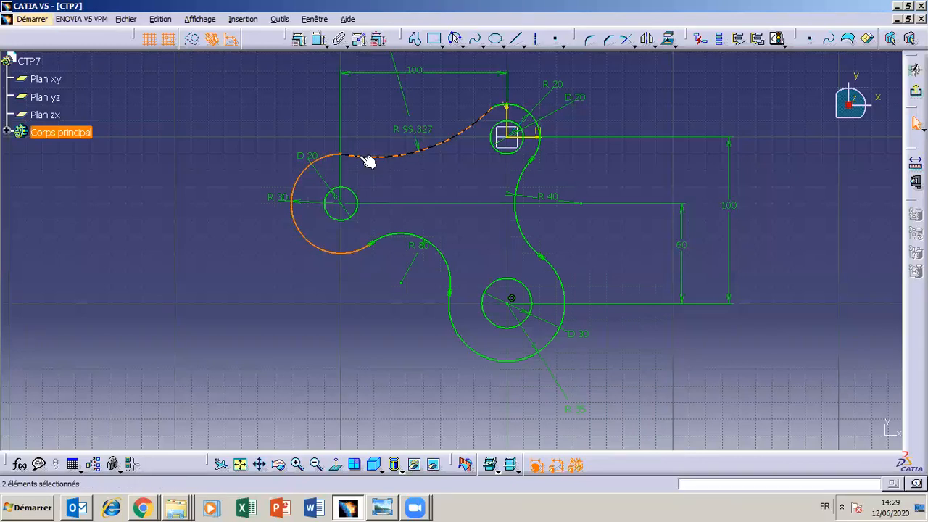
click(299, 39)
click(585, 347)
click(582, 440)
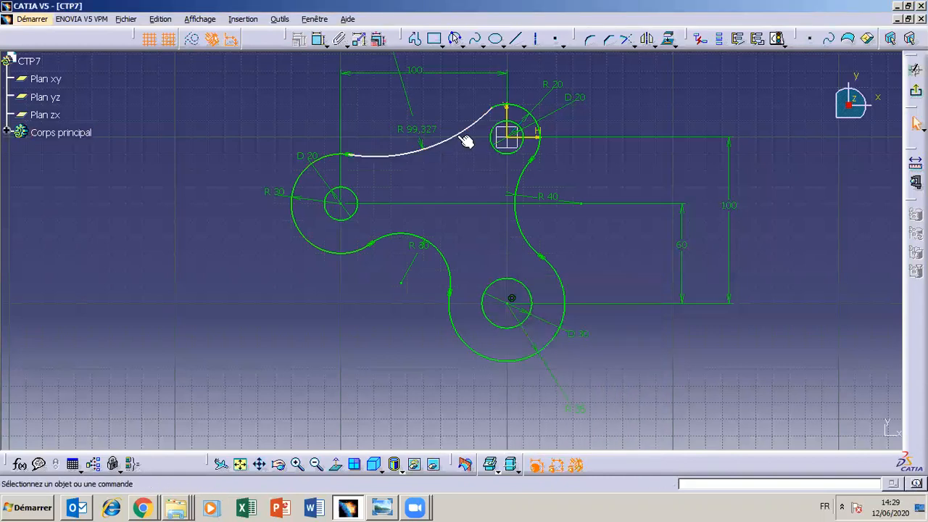
- Apply a tangency constraint between the upper connecting arc and the arc around the upper hole
ctrl+click(507, 109)
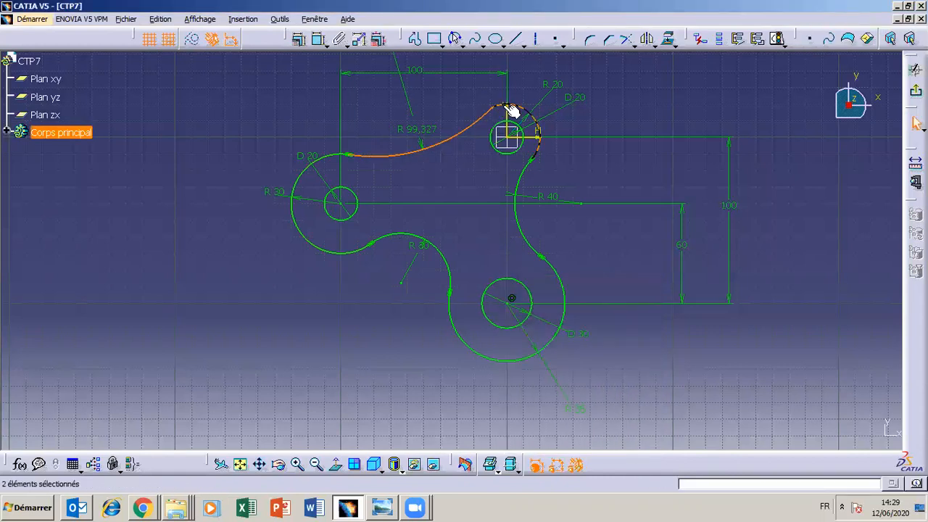
click(298, 41)
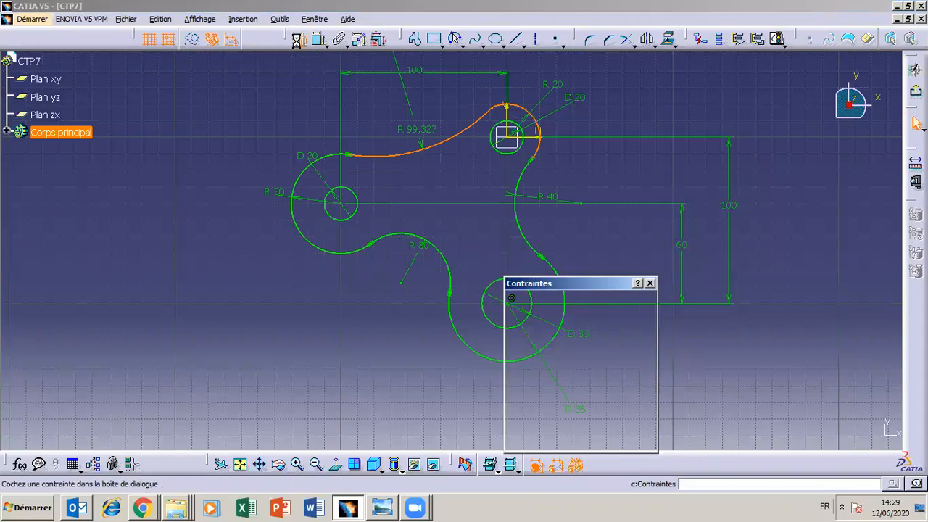
click(586, 347)
click(581, 439)
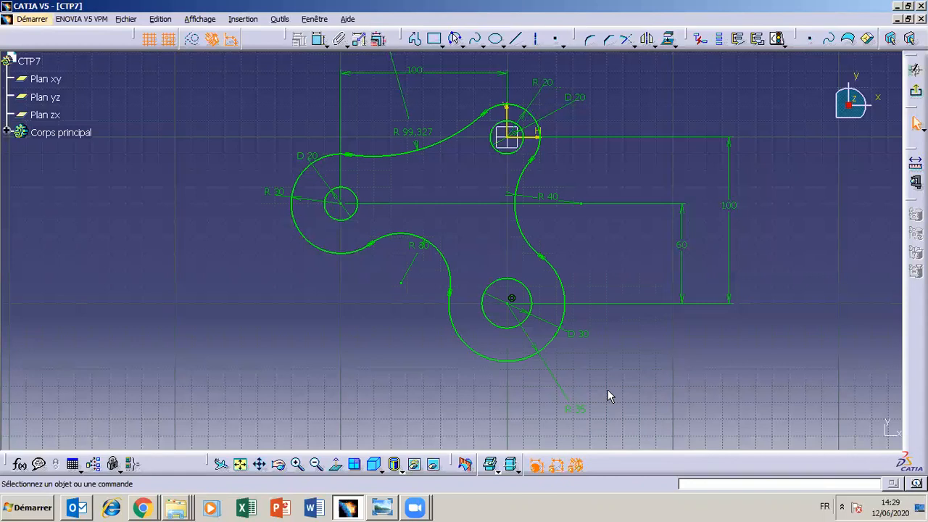
- Check the upper connecting arc's radius on the TP7 drawing and set its radius dimension to 100 mm in the CATIA sketch
click(384, 509)
click(384, 509)
click(384, 509)
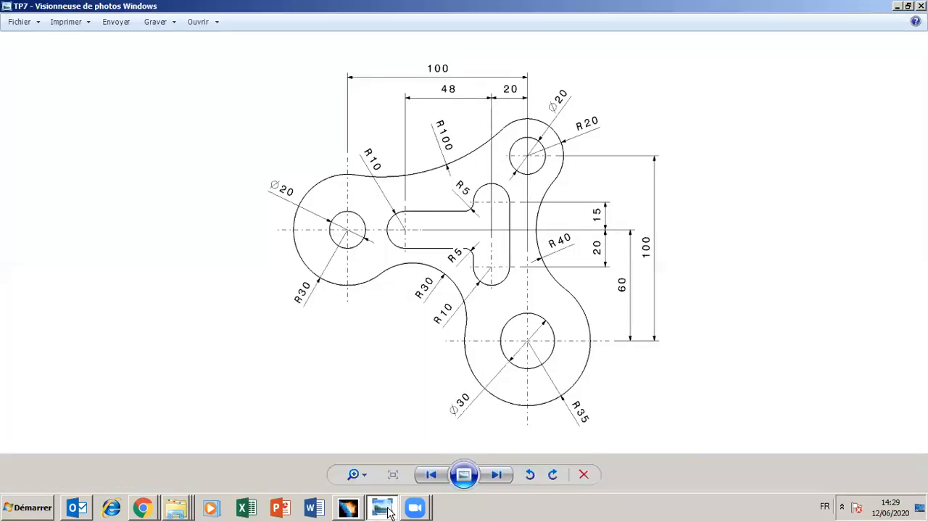
click(384, 509)
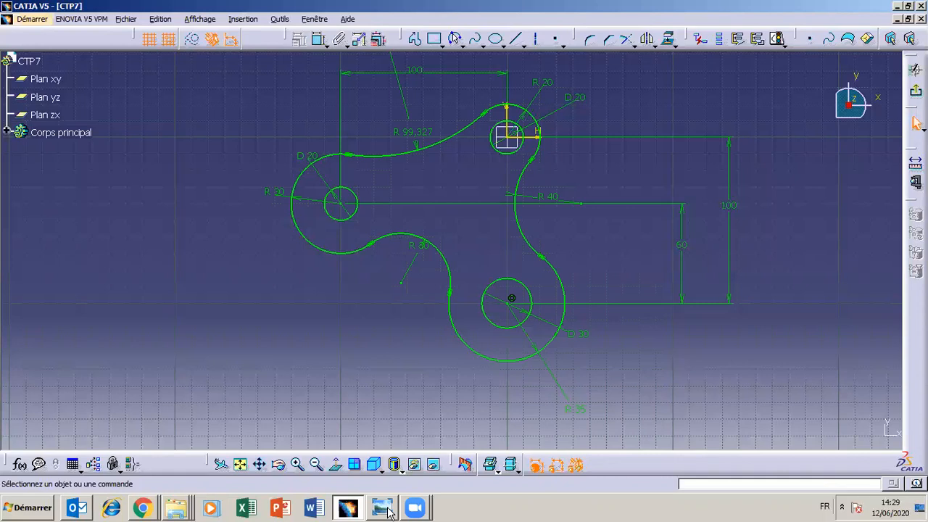
click(388, 511)
click(388, 511)
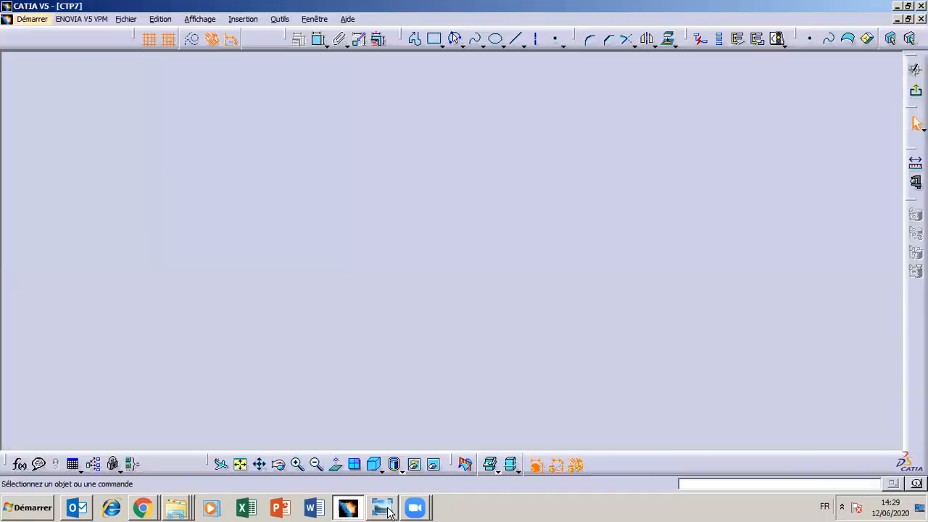
click(387, 511)
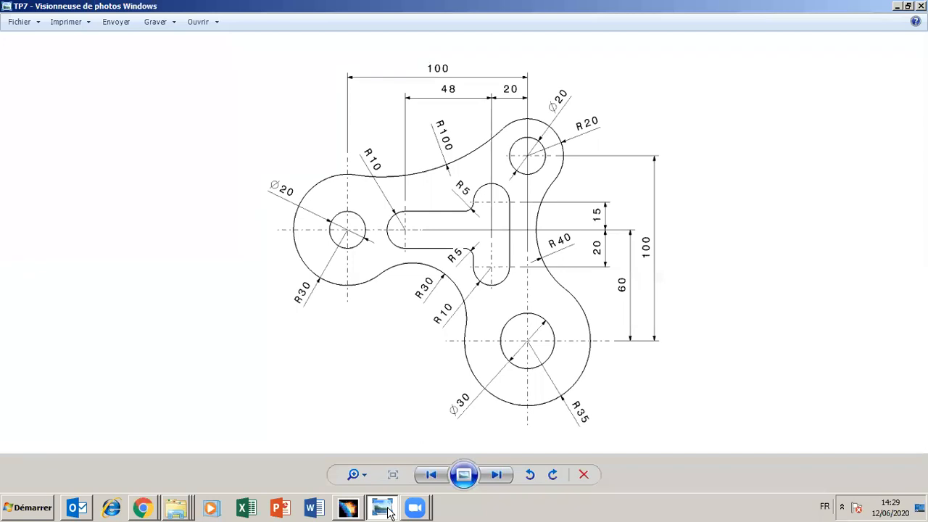
click(387, 511)
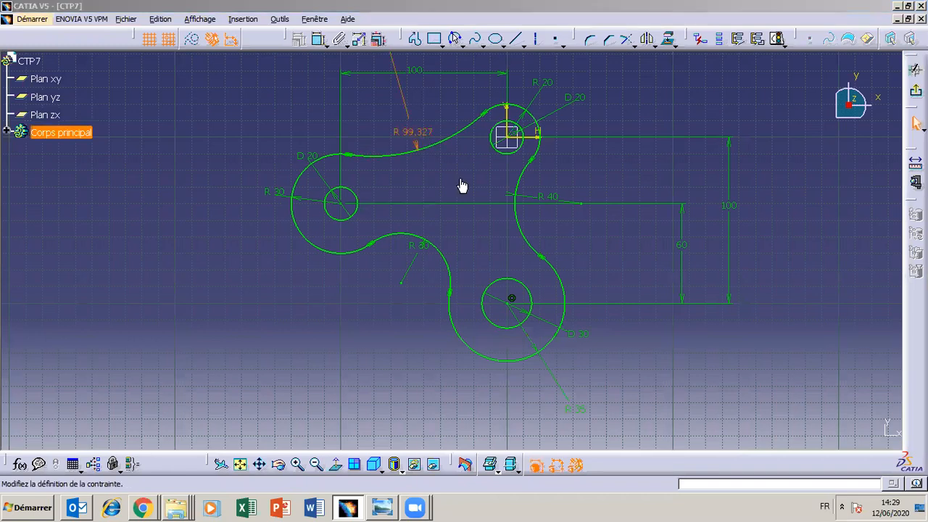
text(100)
key(Return)
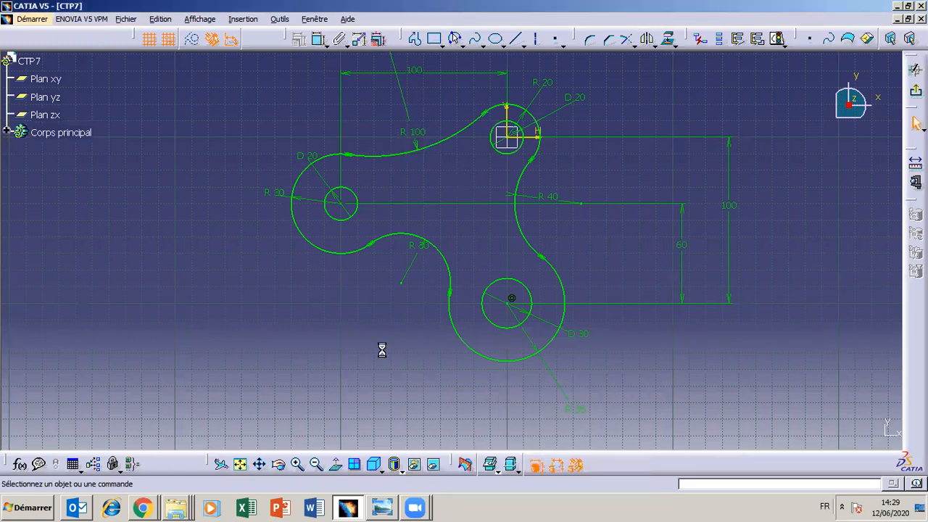
- Reposition the dimensions of the lower-left and right connecting arcs, the left hole and its outer arc, and the lower hole for readability
drag(422, 251, 469, 266)
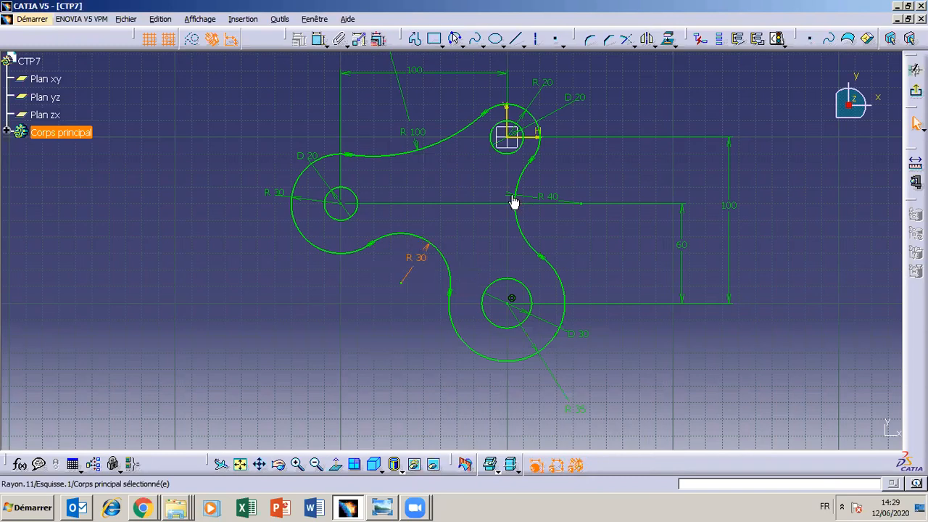
drag(508, 203, 510, 209)
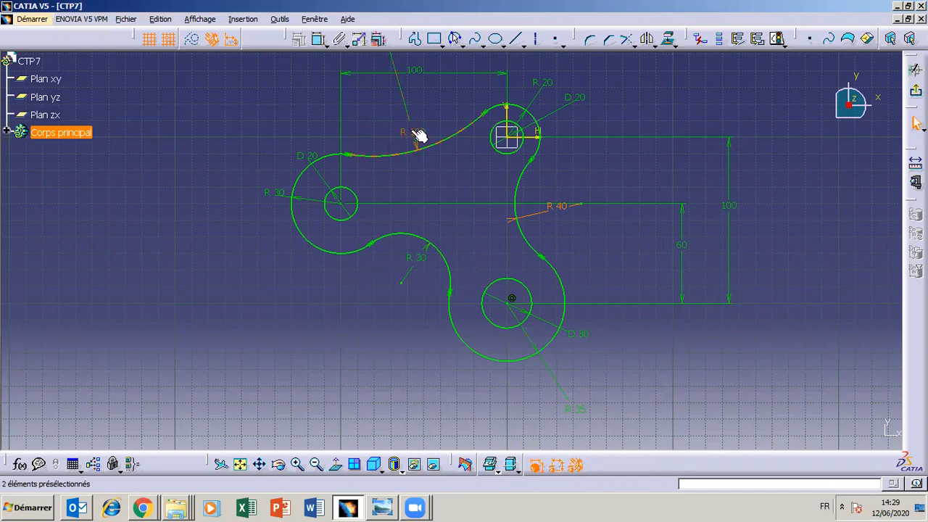
drag(280, 203, 265, 198)
drag(311, 160, 275, 160)
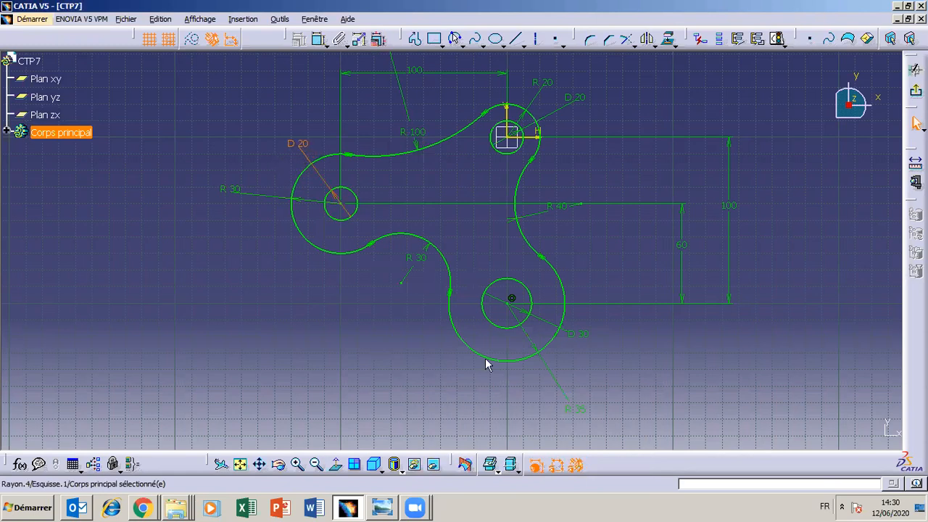
drag(576, 334, 584, 349)
mouse_move(517, 227)
mouse_down()
mouse_move(509, 204)
mouse_move(508, 237)
mouse_move(507, 228)
mouse_up()
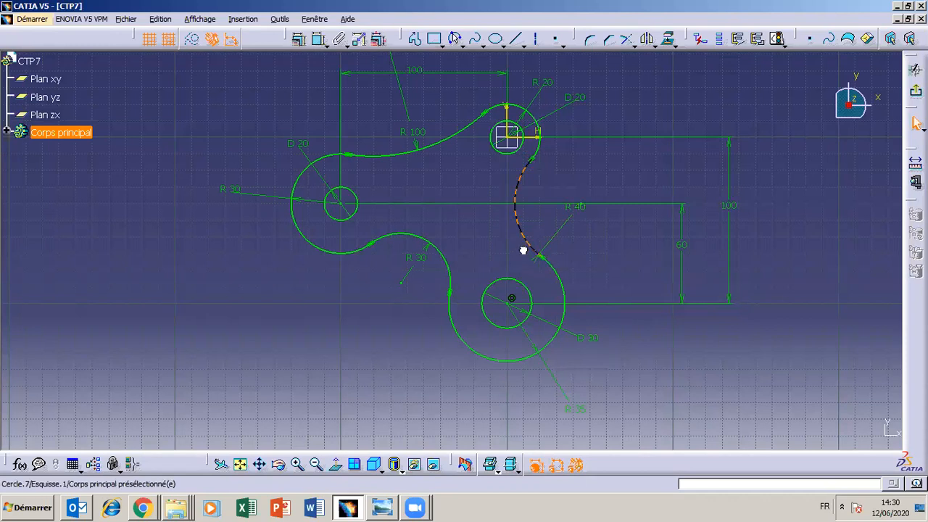
drag(550, 247, 543, 253)
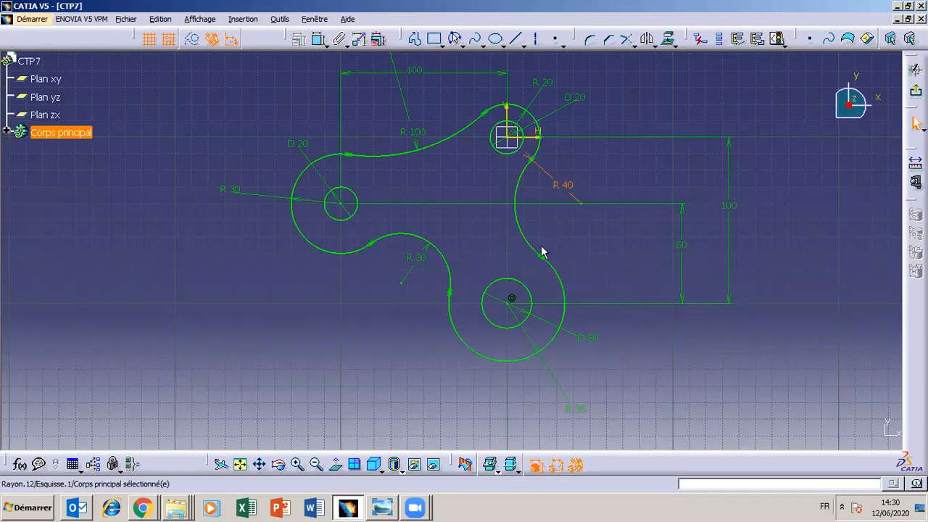
drag(531, 157, 522, 170)
click(573, 248)
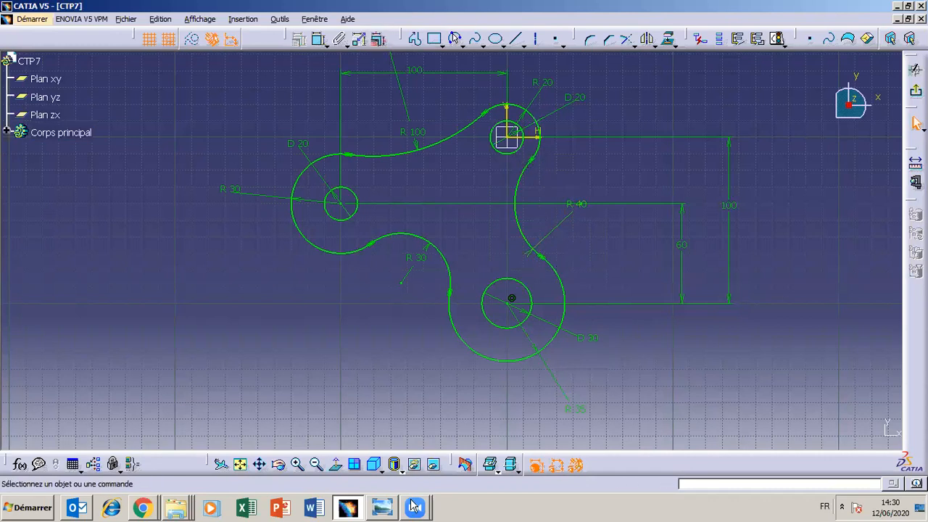
- Check the inner T-shaped slot on the TP7 drawing and sketch its upper semicircular arc, about 8.3 mm radius, centred at H -20, V -20 mm
click(384, 510)
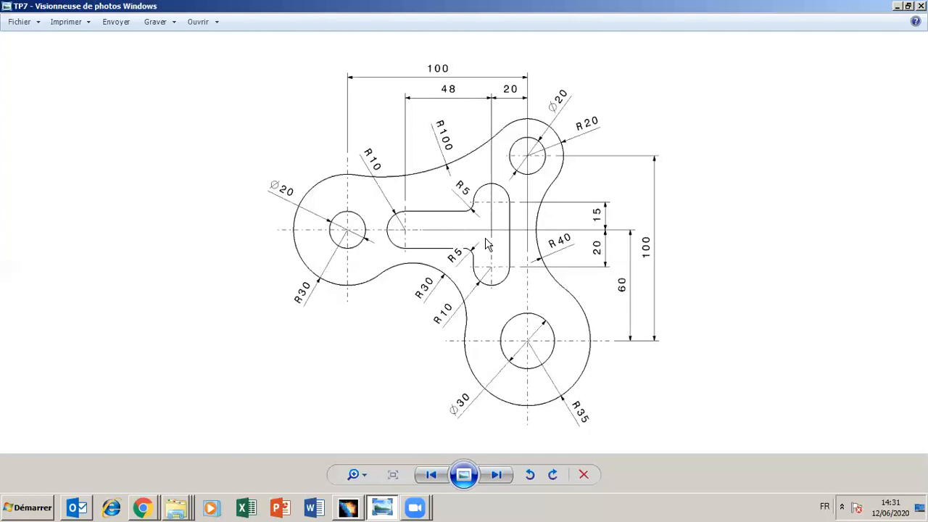
click(382, 510)
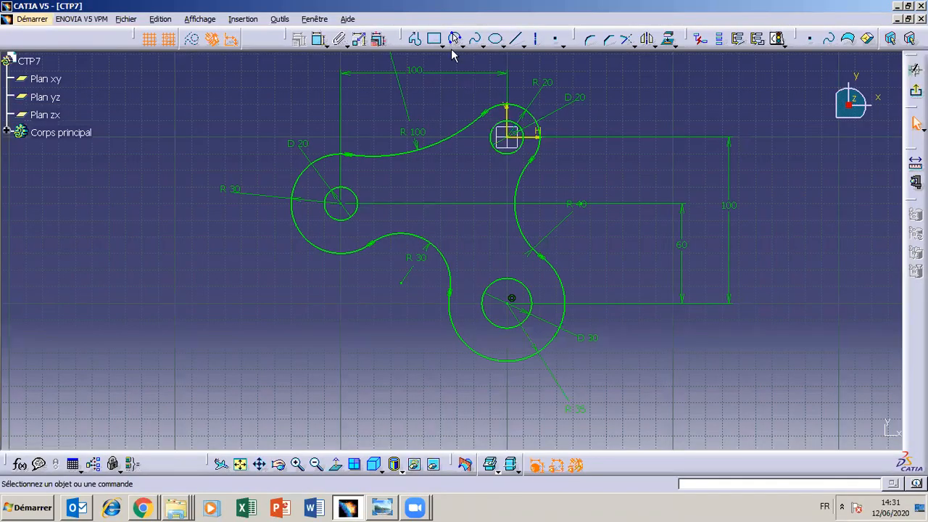
click(457, 41)
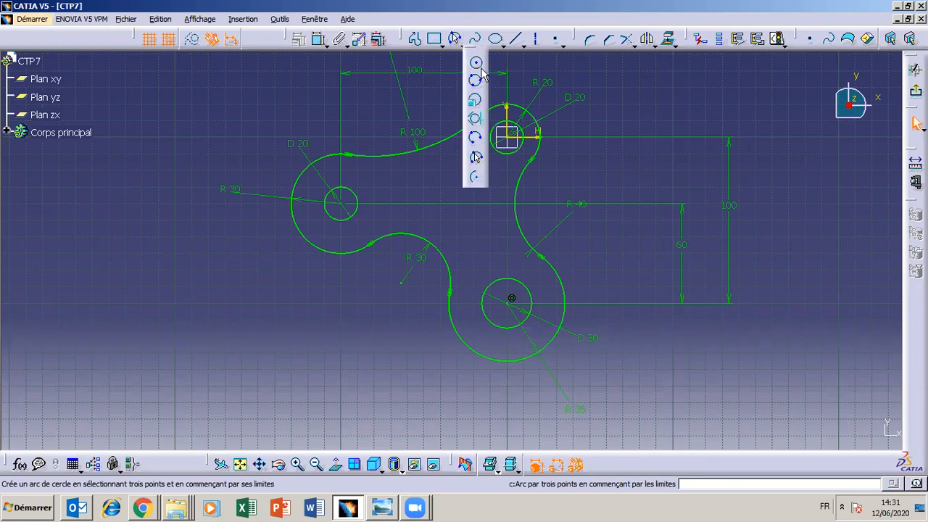
click(476, 178)
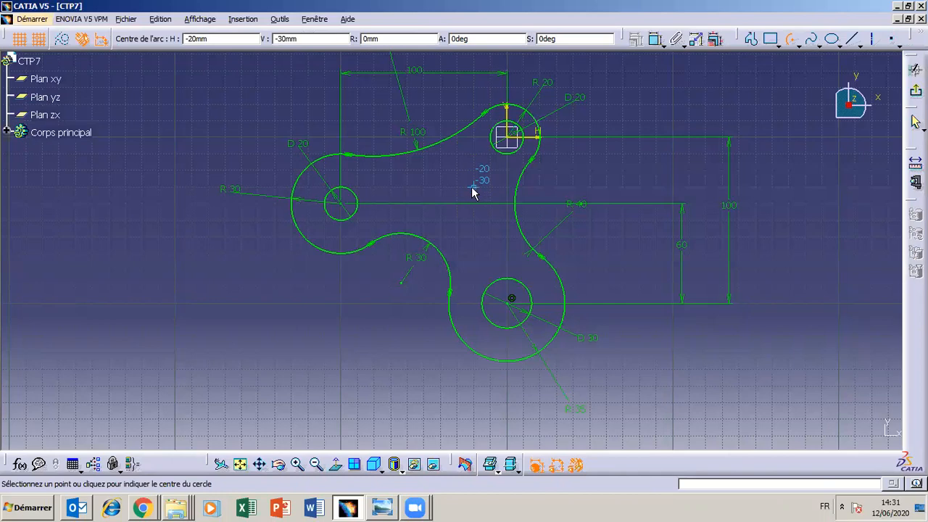
click(280, 464)
click(296, 465)
click(296, 465)
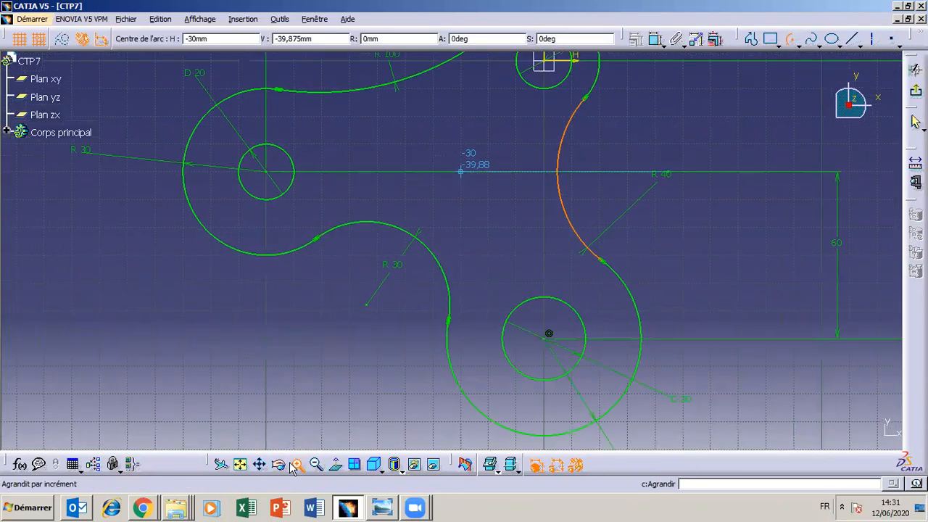
click(260, 464)
mouse_move(424, 217)
mouse_down()
mouse_move(416, 289)
mouse_move(400, 318)
mouse_up()
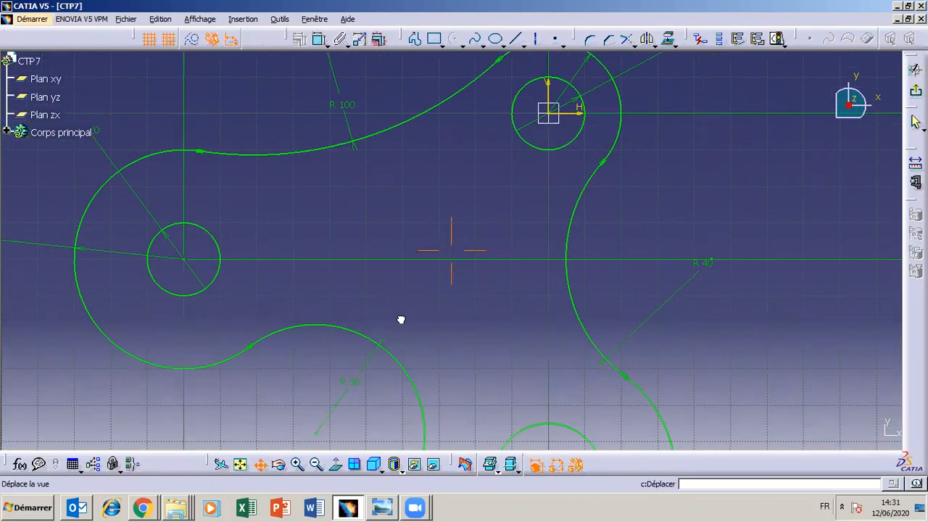
click(474, 180)
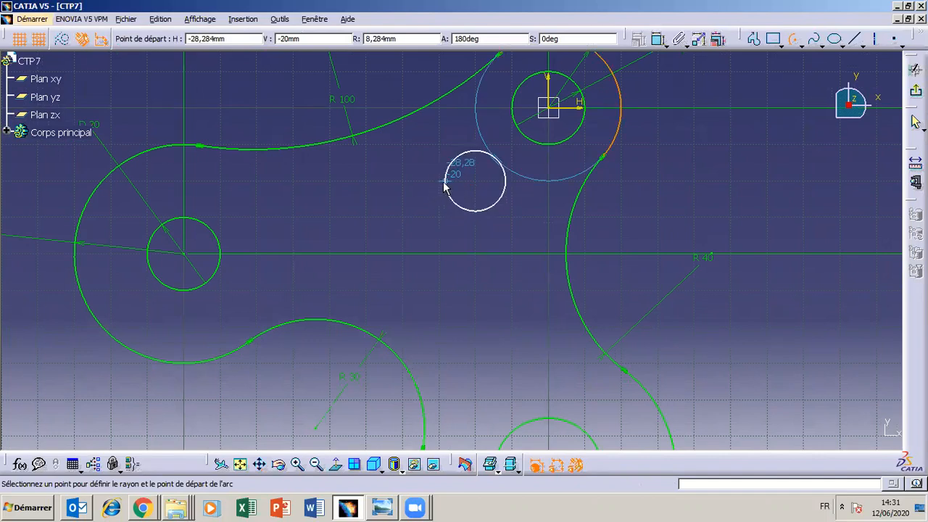
click(445, 181)
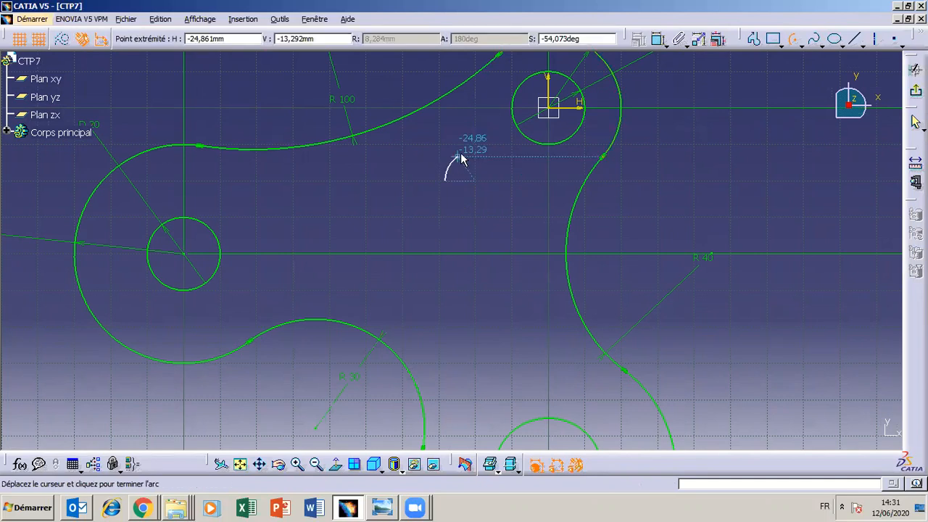
click(505, 181)
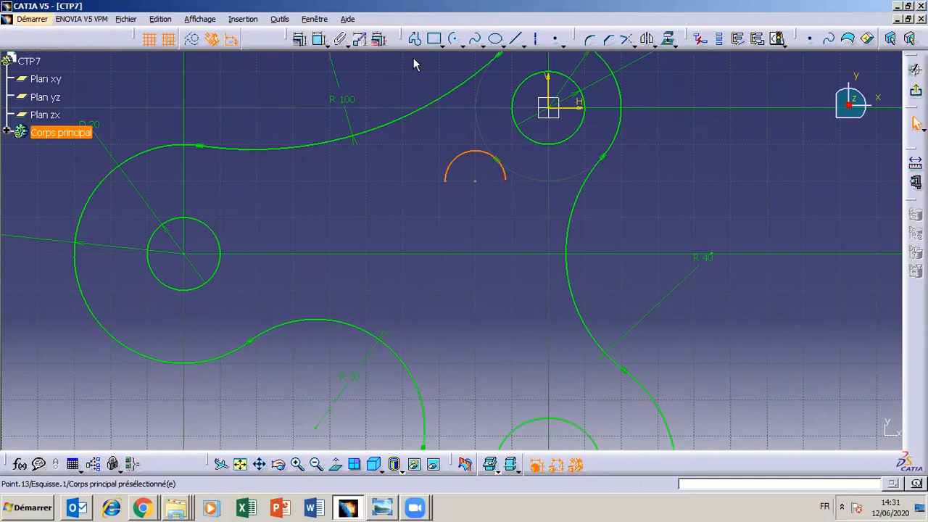
- Sketch the slot's lower semicircular arc, opening upward, with a radius of about 10 mm centred at about H -20, V -50 mm
click(453, 39)
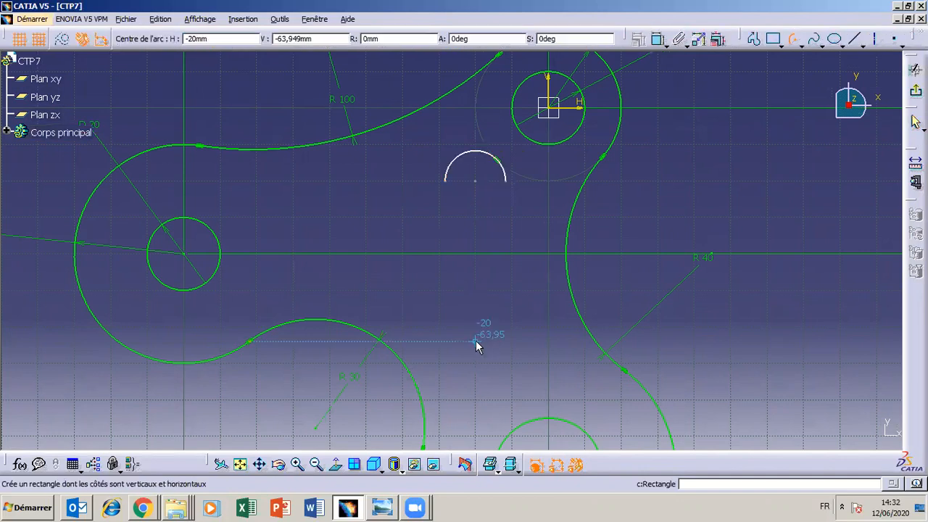
click(475, 290)
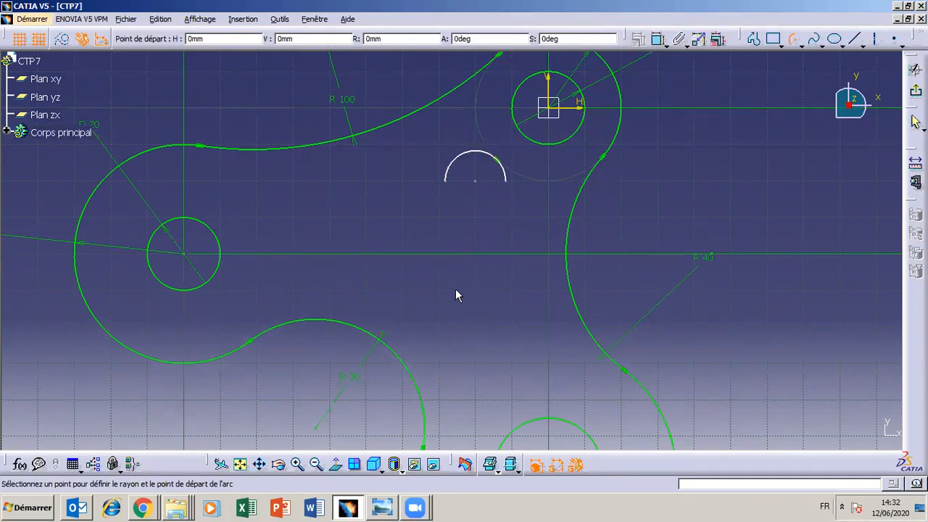
click(439, 289)
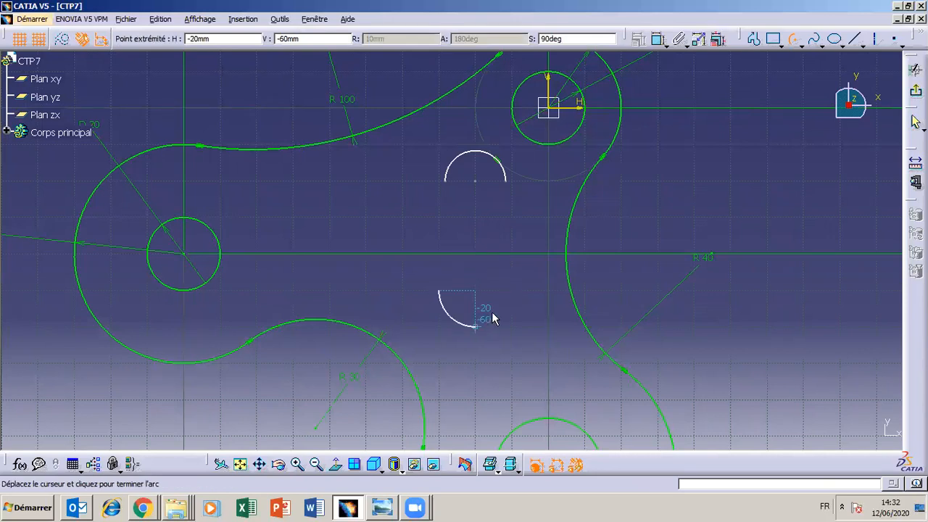
click(512, 290)
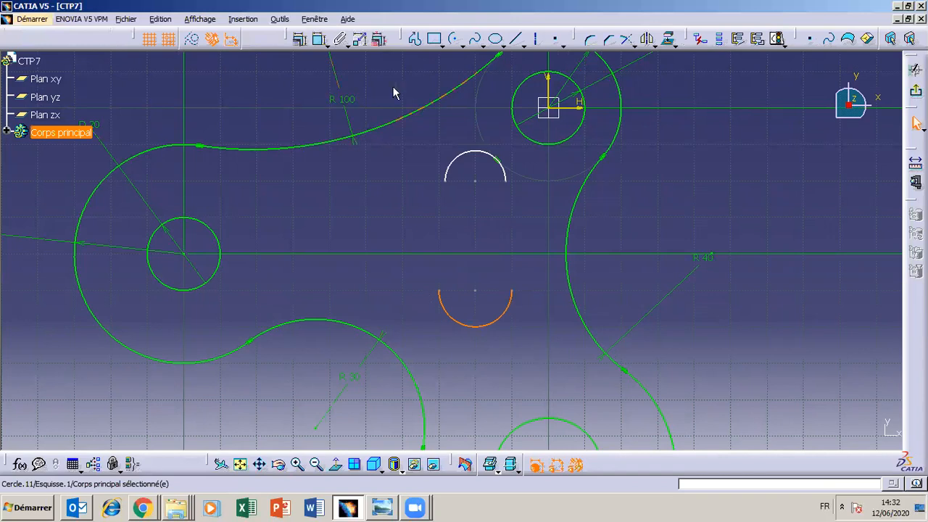
- Sketch the slot's left semicircular arc, about 10 mm radius, centred at about H -60, V -40 mm on the left hole's horizontal centreline
click(452, 40)
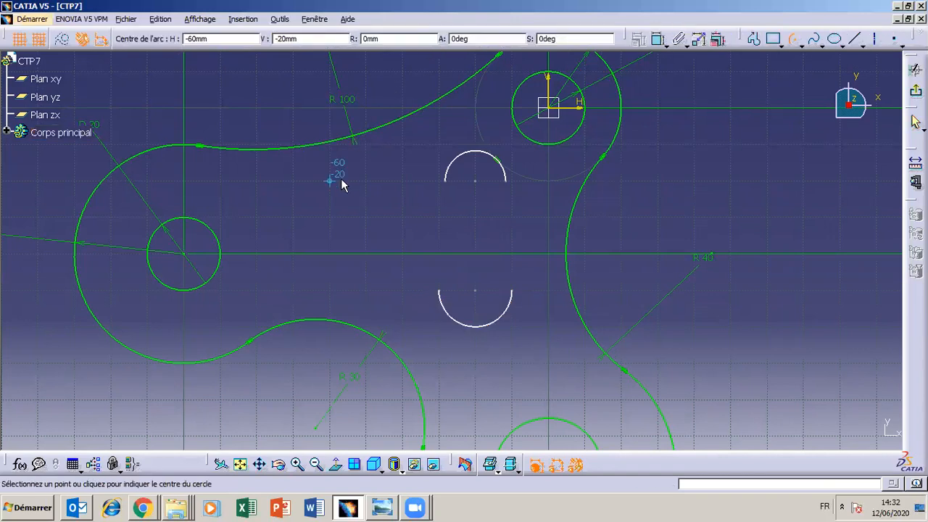
click(330, 252)
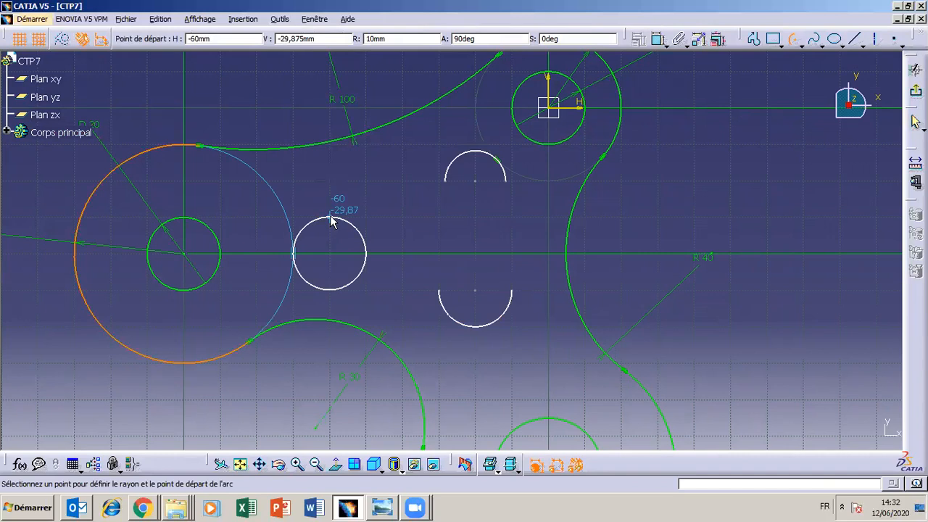
click(330, 216)
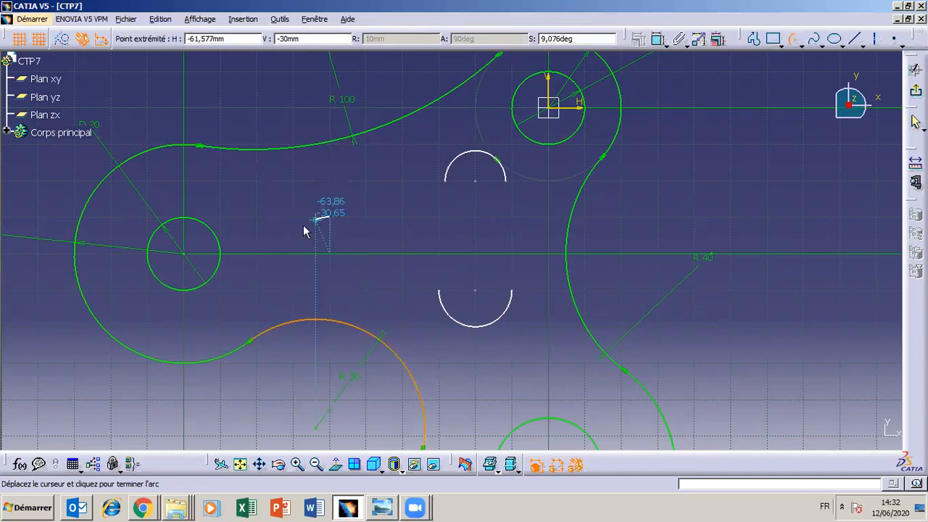
click(329, 290)
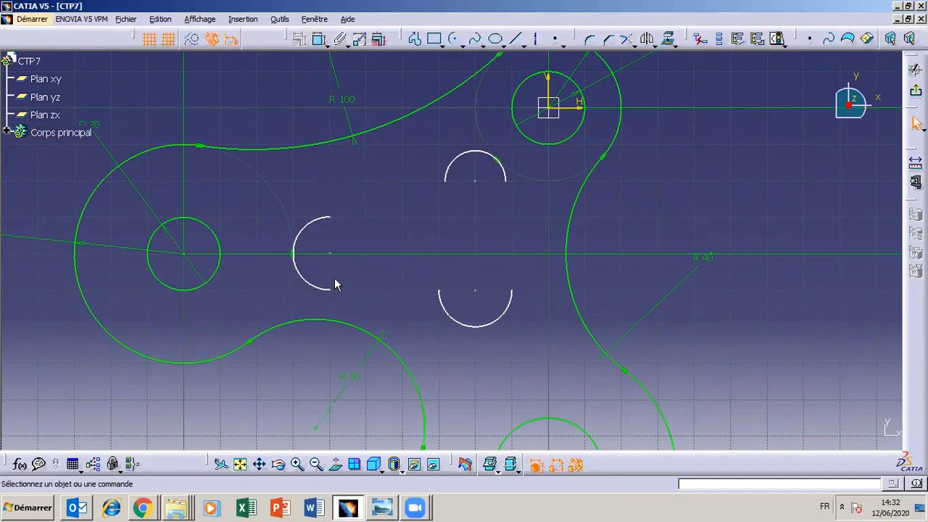
- Remove the tangency constraint between the slot's left arc and the outer arc around the left hole
click(304, 271)
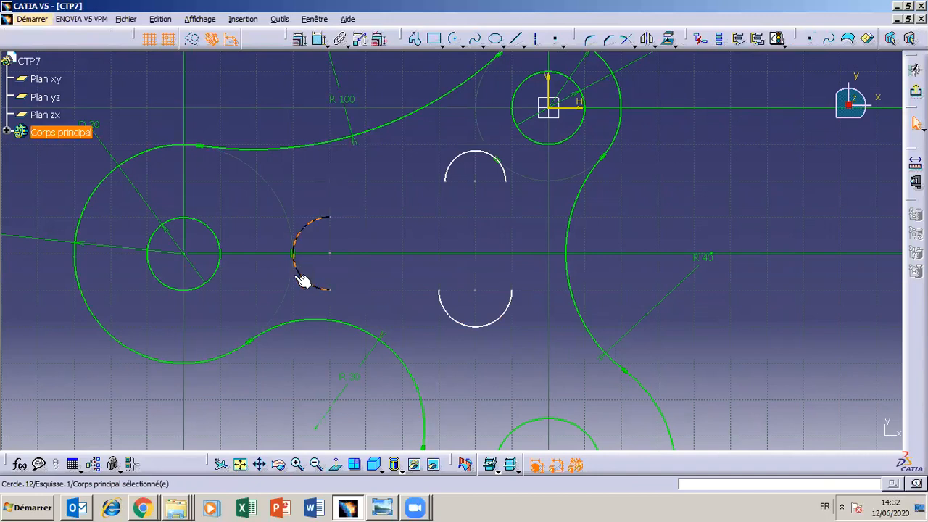
ctrl+click(233, 357)
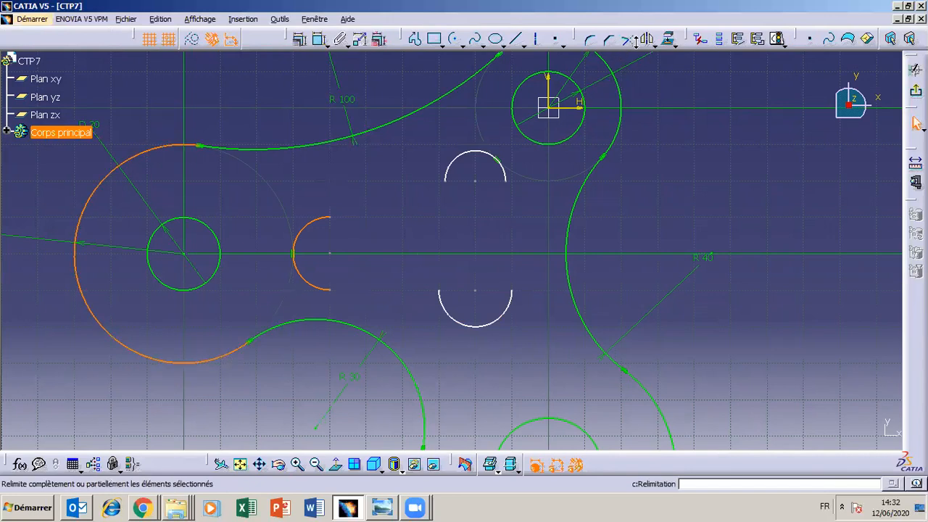
click(299, 40)
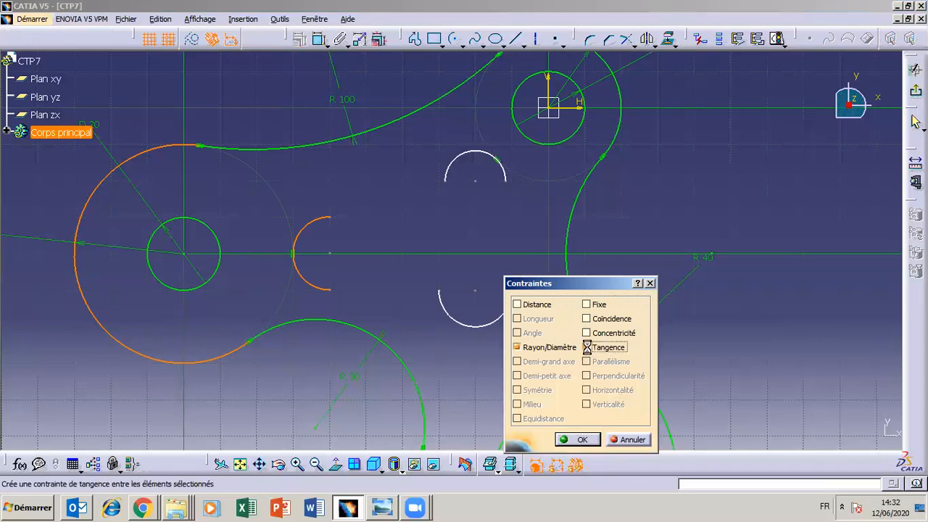
click(579, 438)
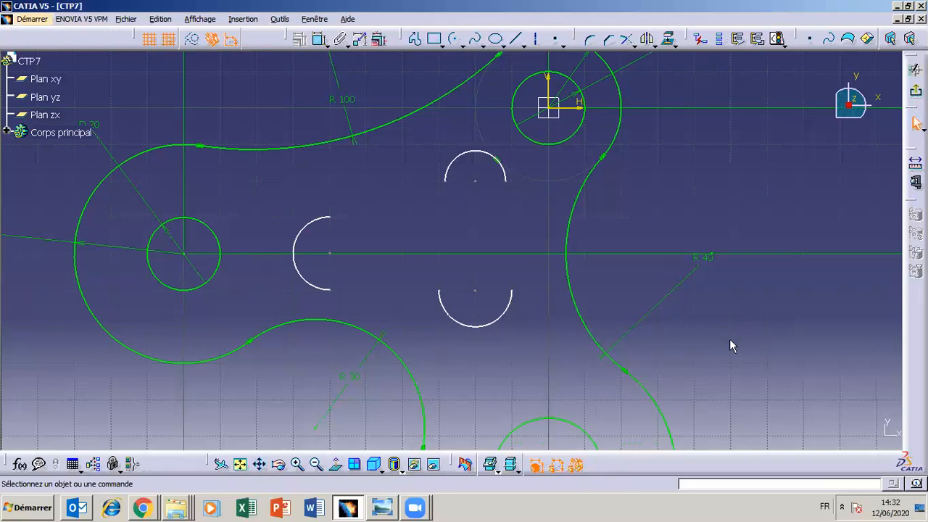
- Remove the tangency constraint between the slot's upper arc and the outer arc around the upper-right hole
click(507, 174)
ctrl+click(606, 150)
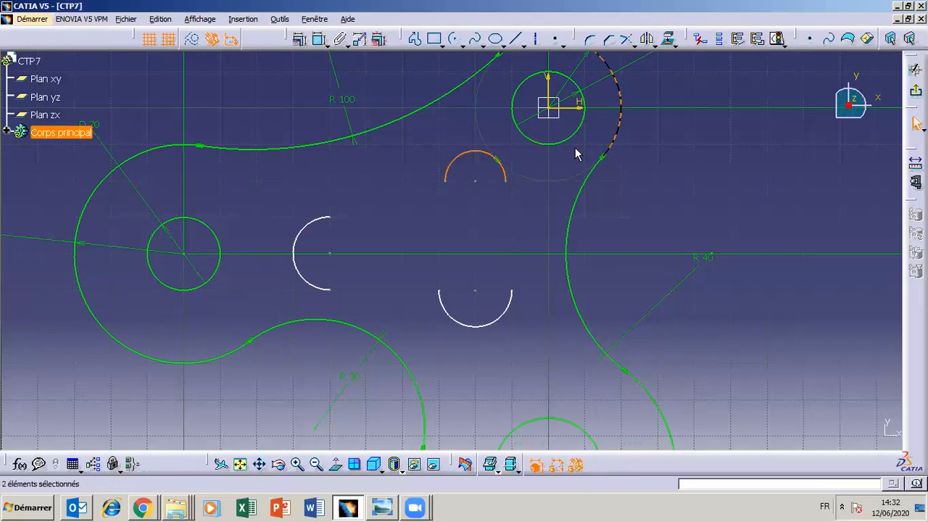
click(297, 39)
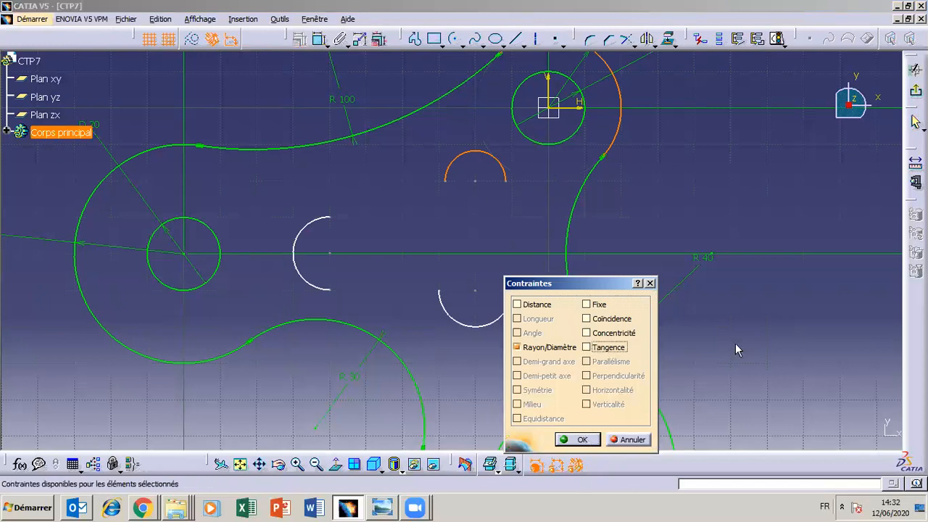
click(580, 439)
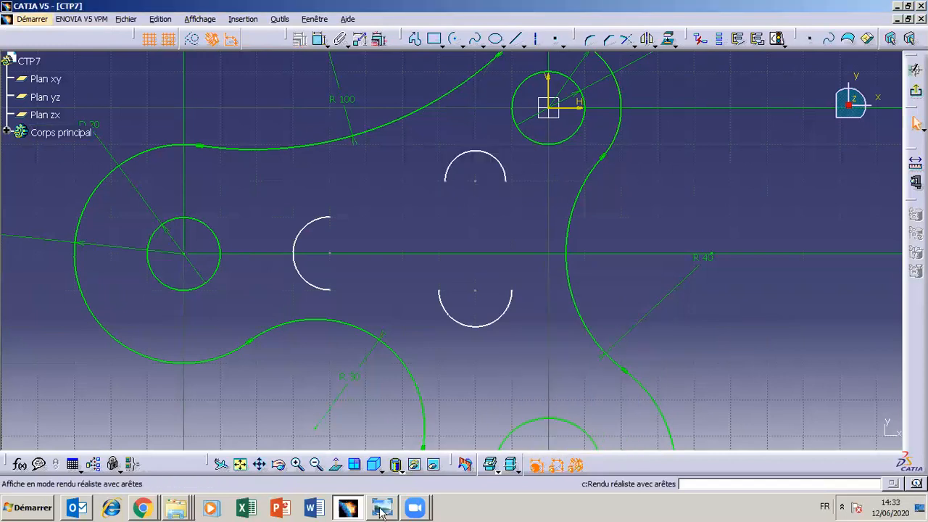
- Check the slot's radii on the TP7 drawing and dimension the slot's upper arc with a radius of 10 mm
mouse_move(381, 509)
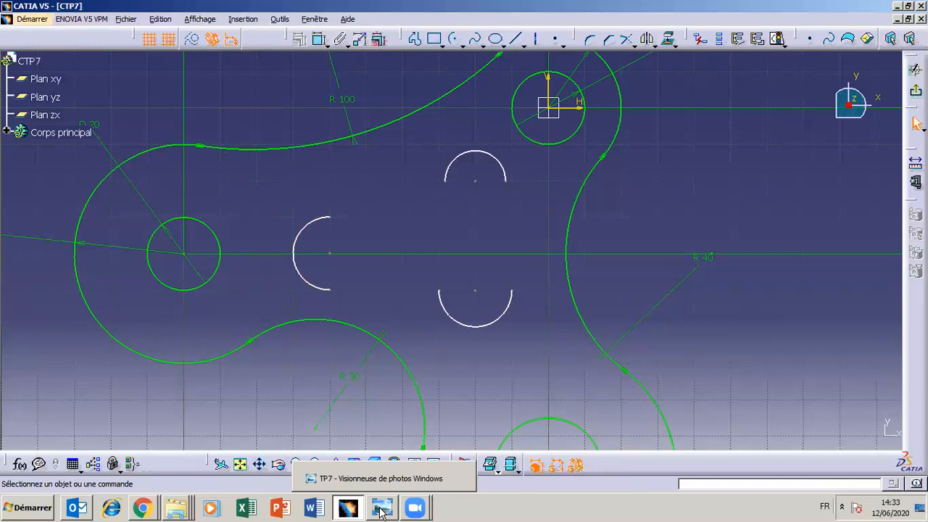
click(382, 509)
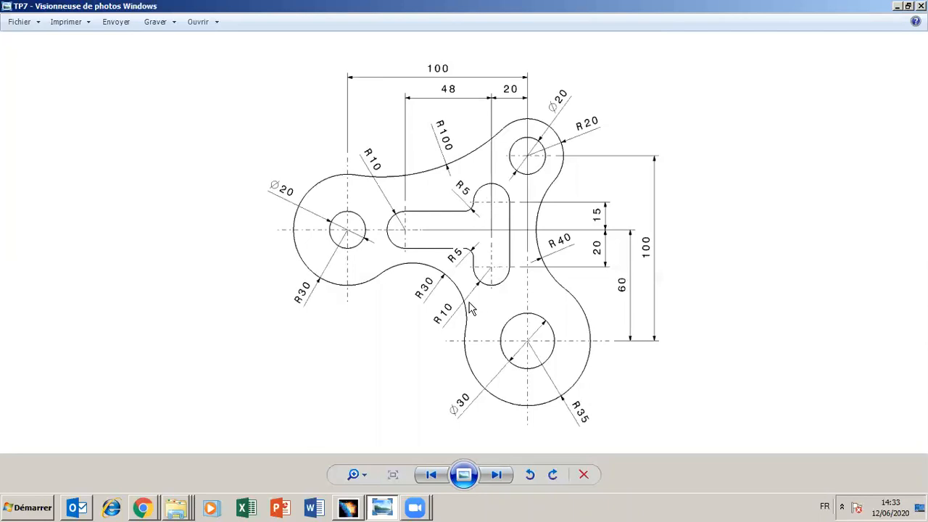
click(381, 509)
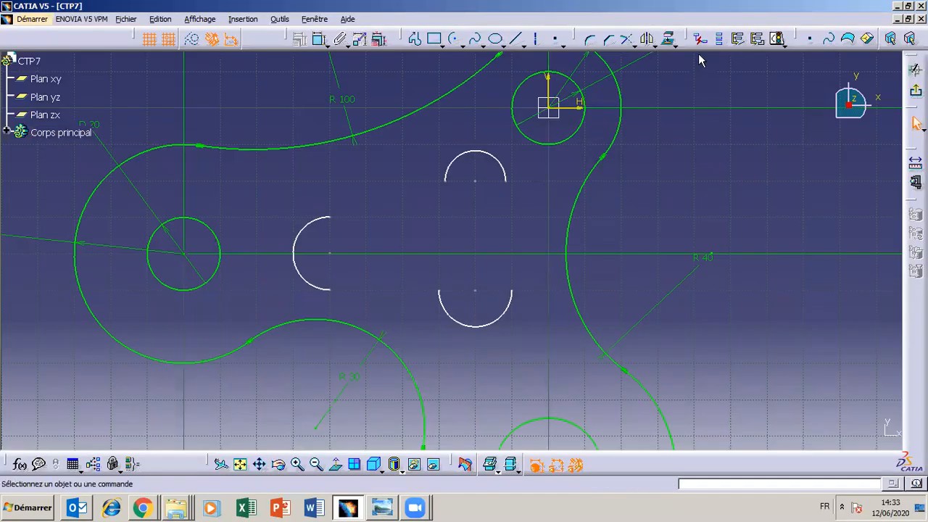
click(320, 40)
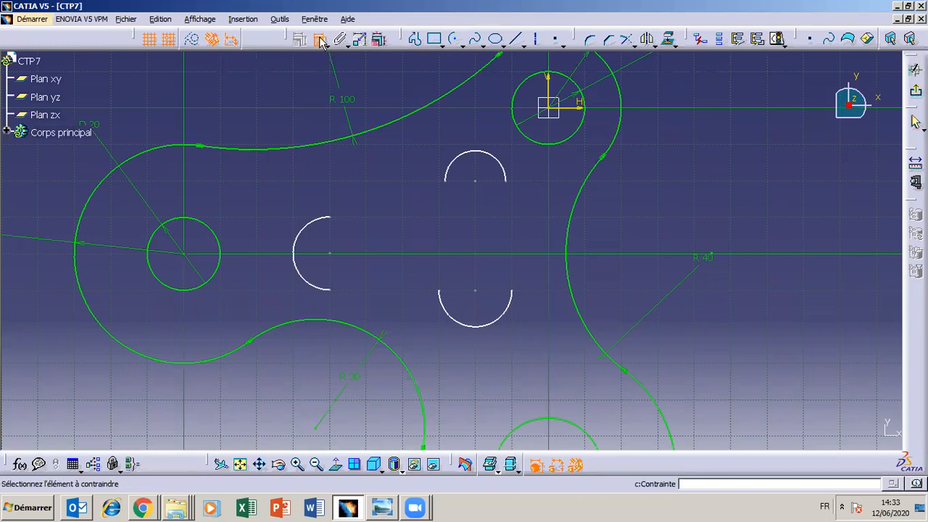
click(459, 155)
click(459, 135)
double_click(459, 134)
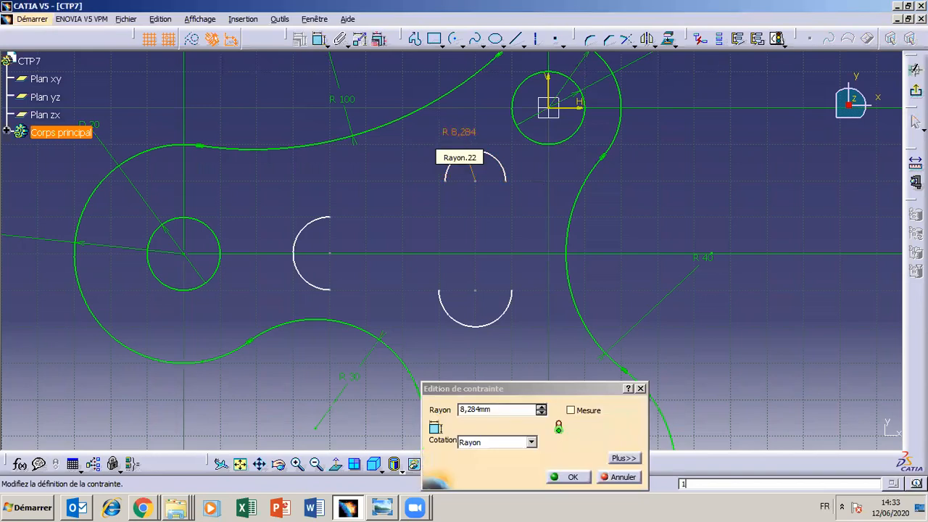
double_click(516, 410)
text(10)
key(Return)
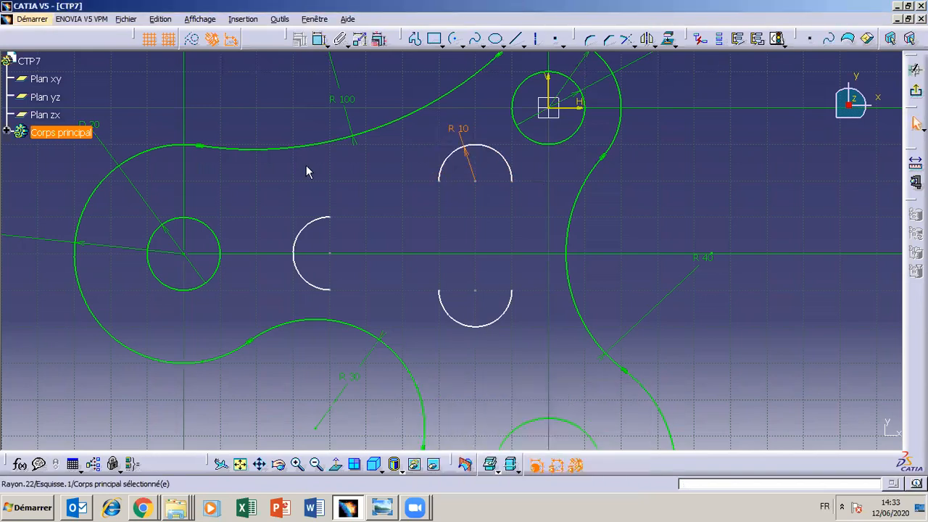
- Add radius dimensions to the slot's left arc and lower arc
click(319, 39)
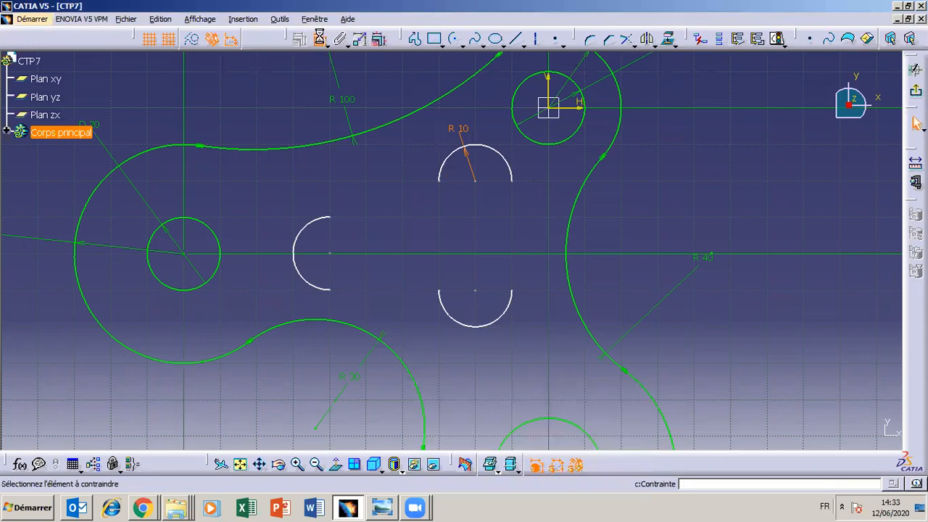
click(305, 223)
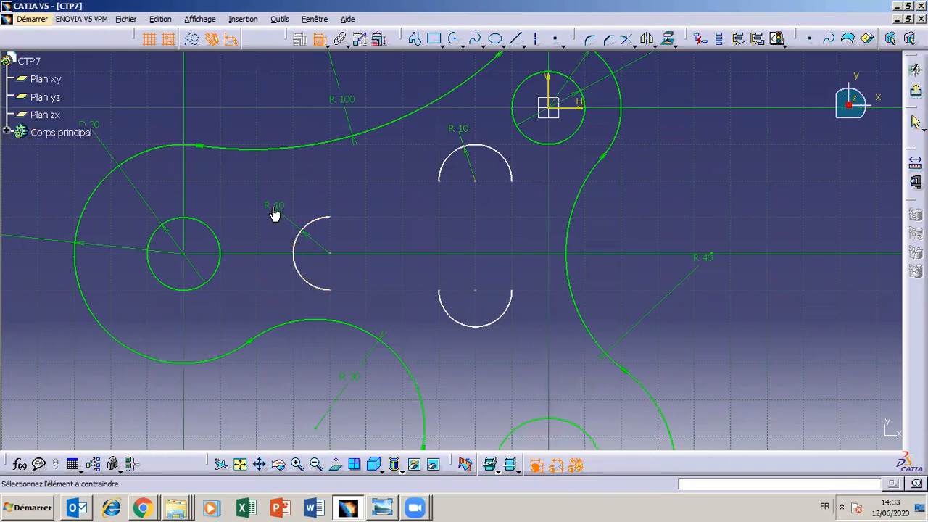
click(503, 315)
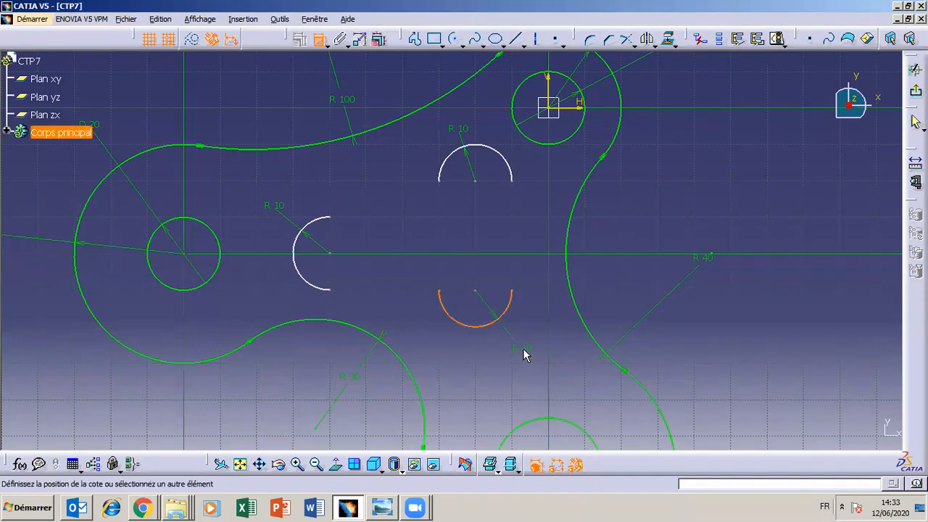
click(519, 350)
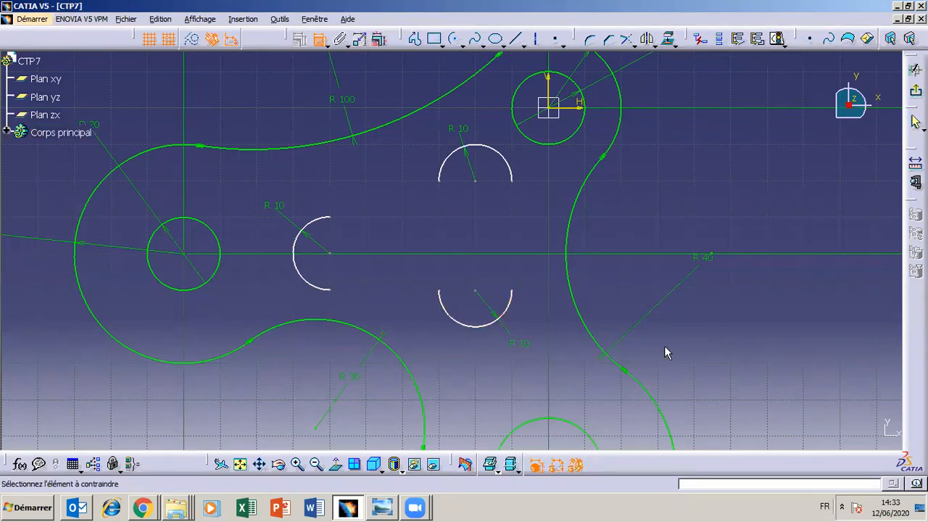
- Check the slot's positions on the TP7 drawing and set the vertical distance from the left hole's centre to the upper slot arc's centre to 15 mm
click(388, 510)
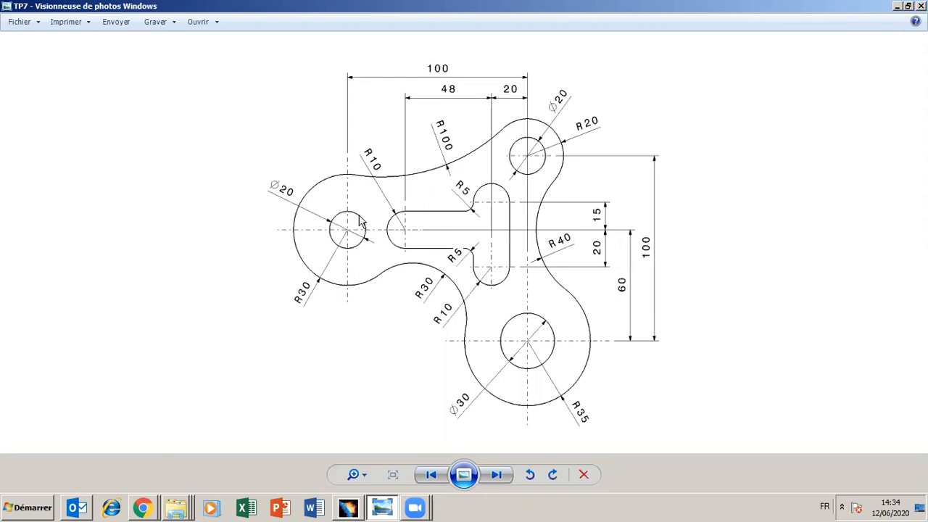
click(383, 509)
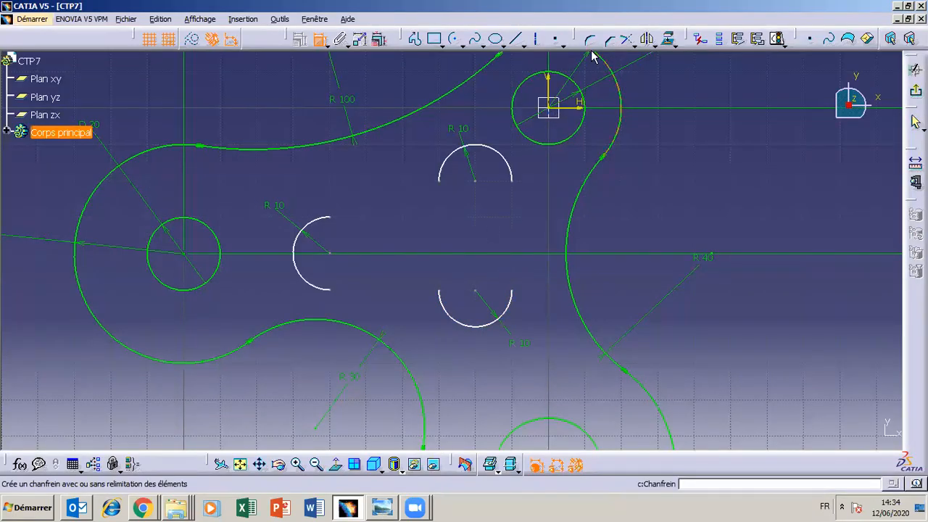
click(475, 181)
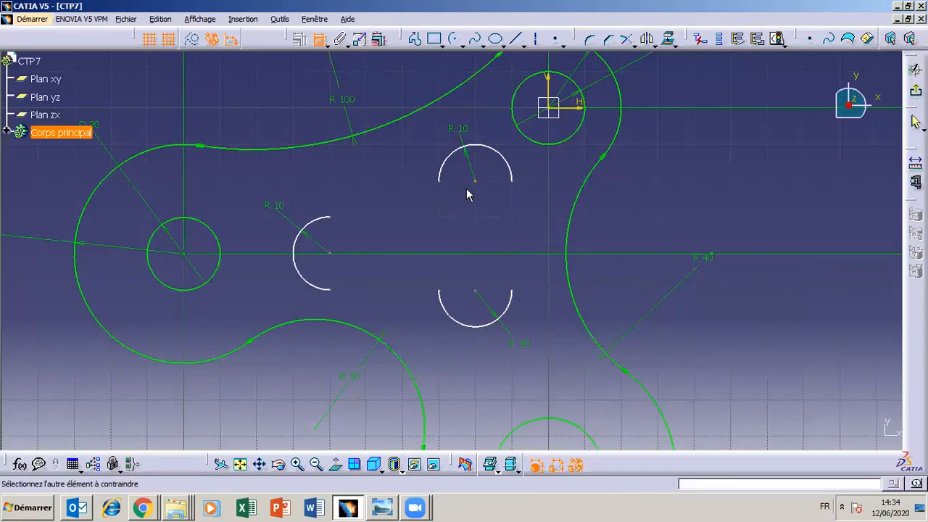
click(186, 258)
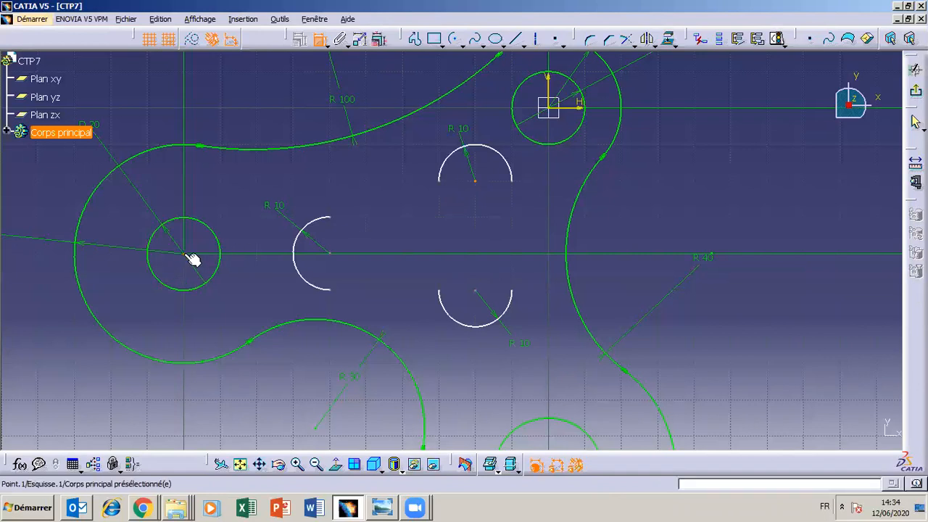
right_click(193, 262)
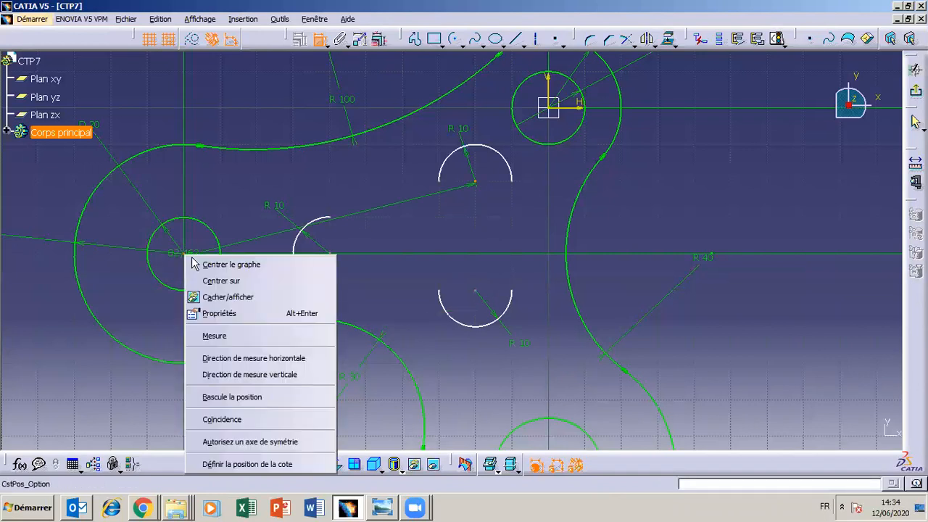
click(251, 374)
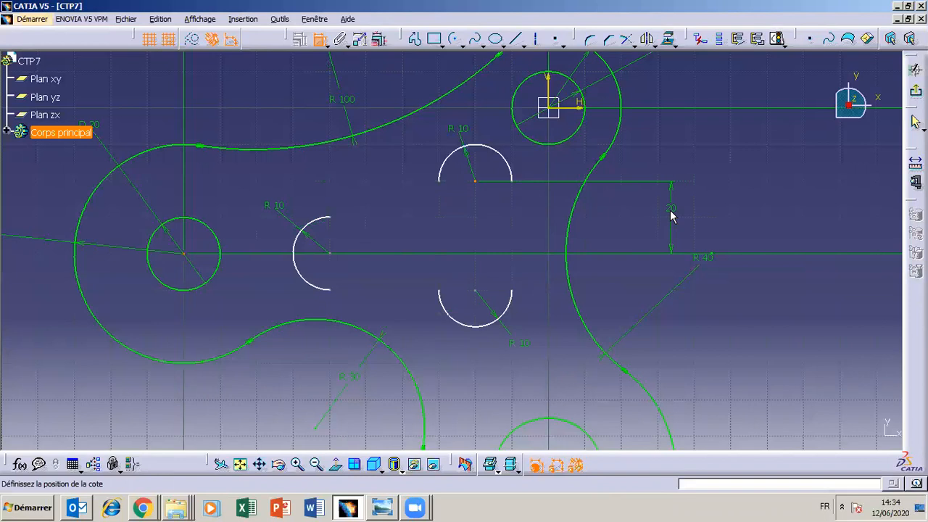
click(747, 212)
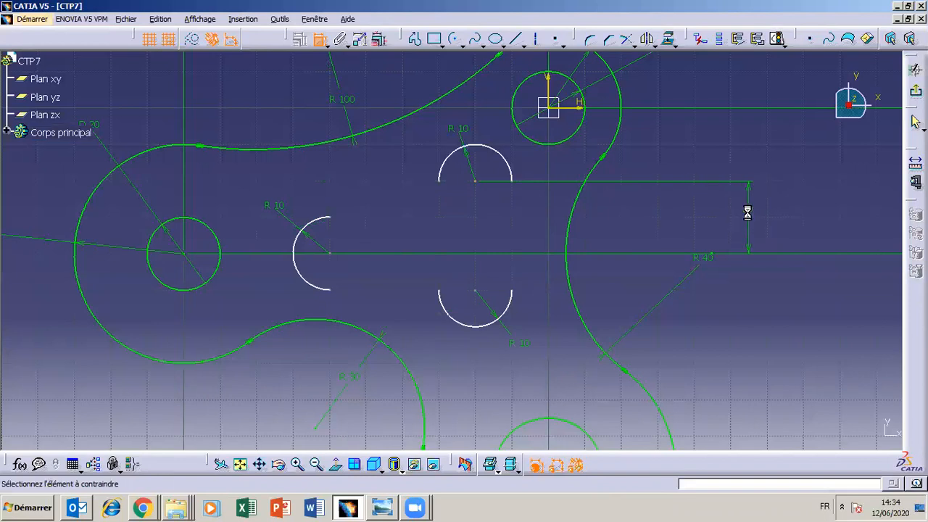
double_click(747, 213)
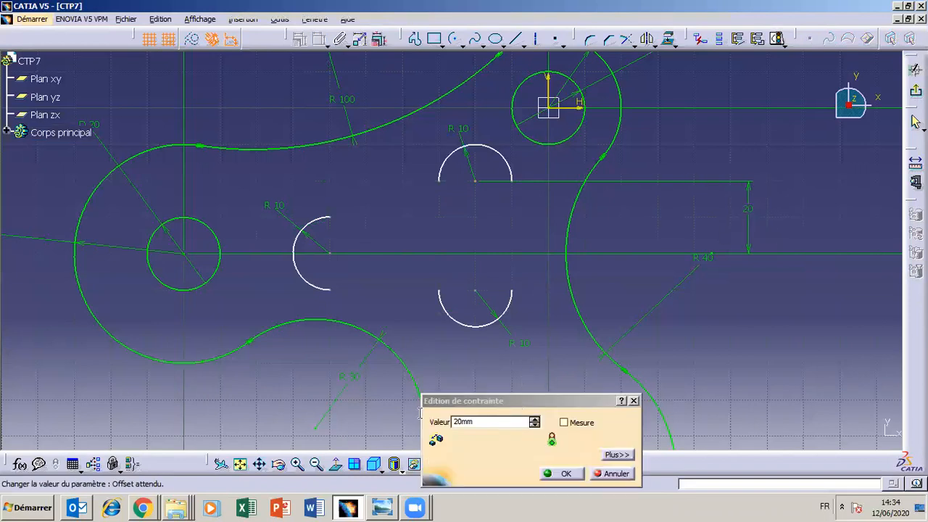
text(15)
key(Return)
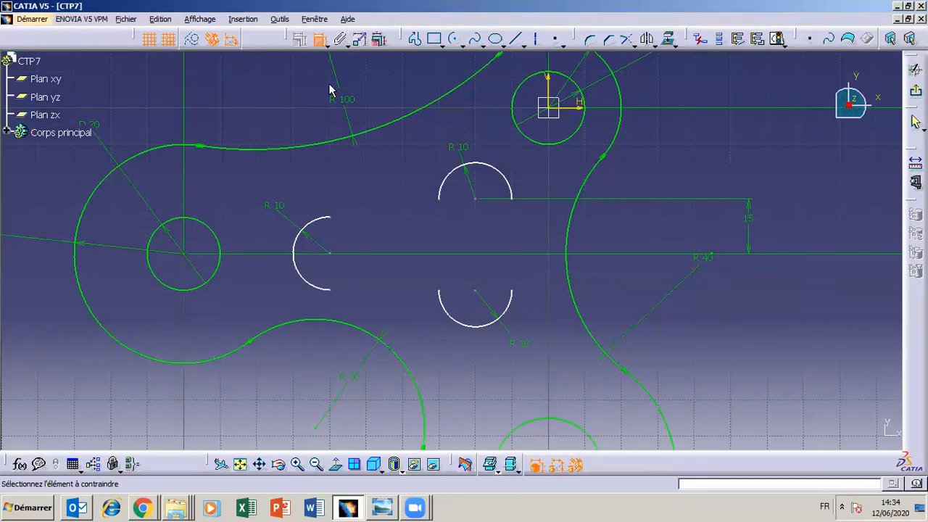
- Dimension the vertical distance between the lower slot arc's centre and the left hole's centre as 20 mm
click(477, 293)
click(192, 259)
right_click(499, 231)
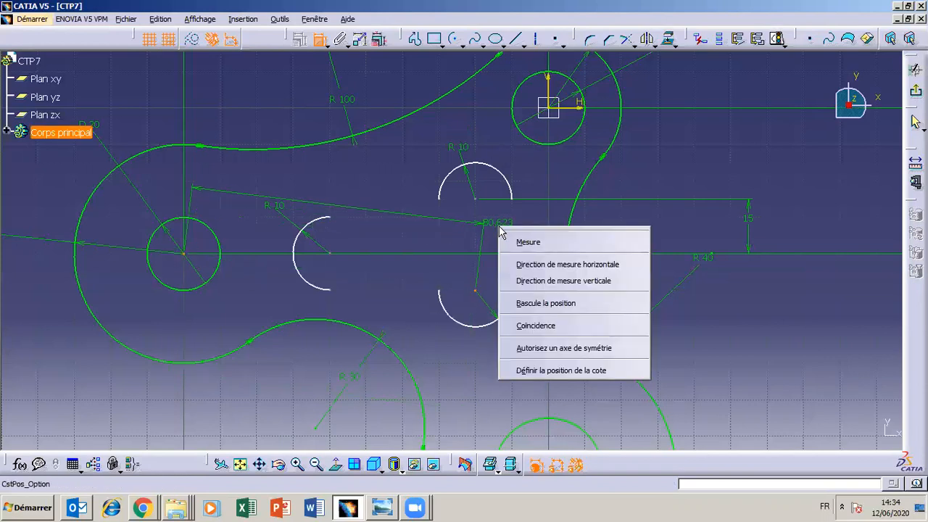
click(554, 282)
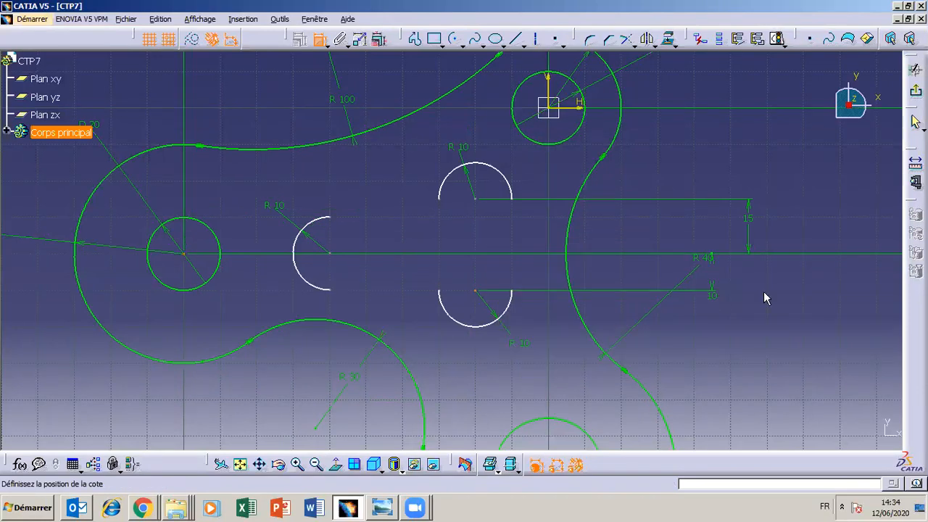
click(749, 290)
double_click(749, 282)
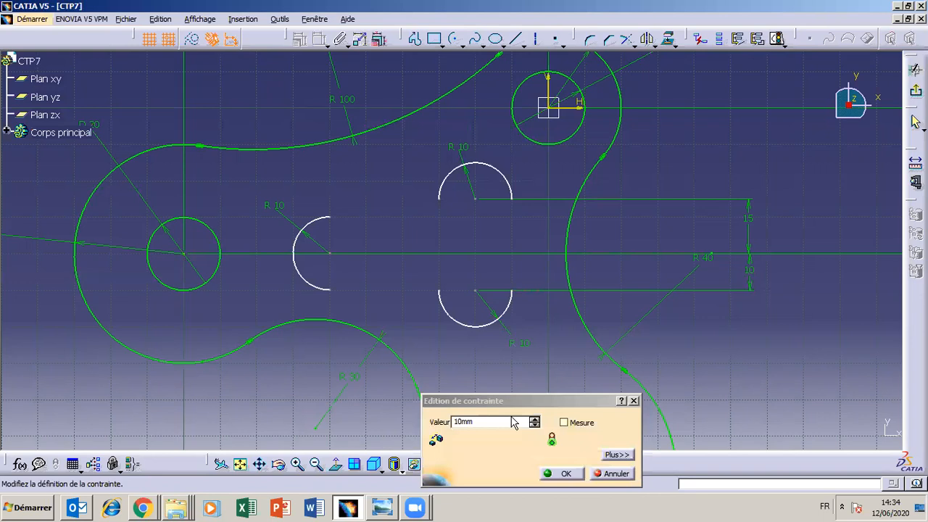
drag(475, 423, 410, 426)
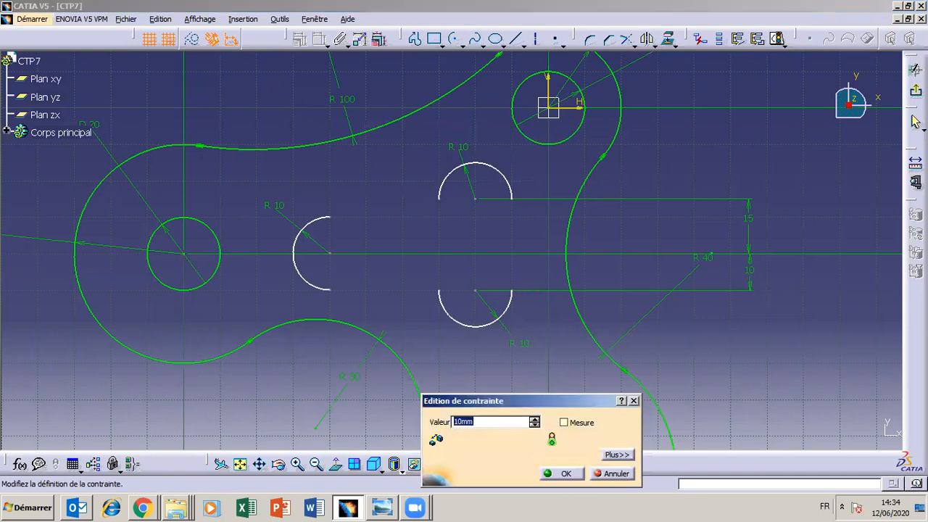
text(20)
key(Return)
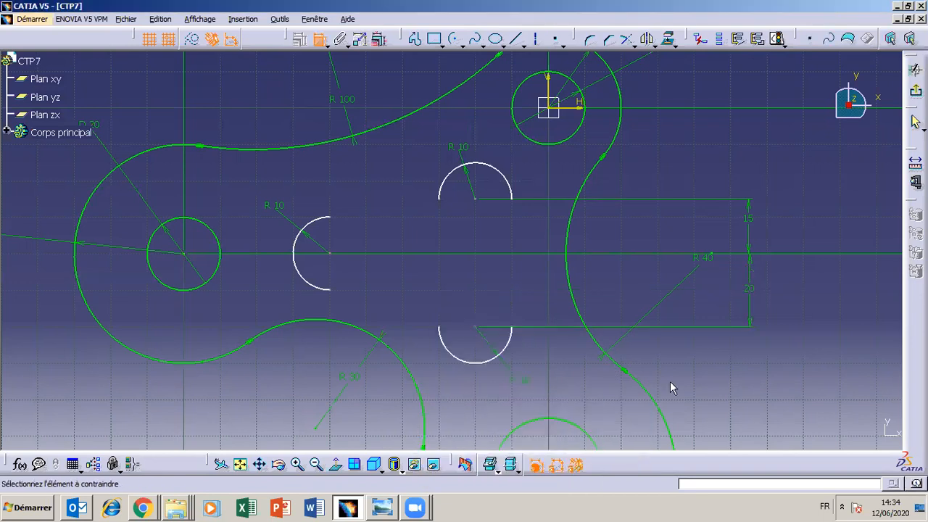
- Check the TP7 drawing and dimension the horizontal distance between the upper-right hole's centre and the upper slot arc's centre as 20 mm
click(382, 508)
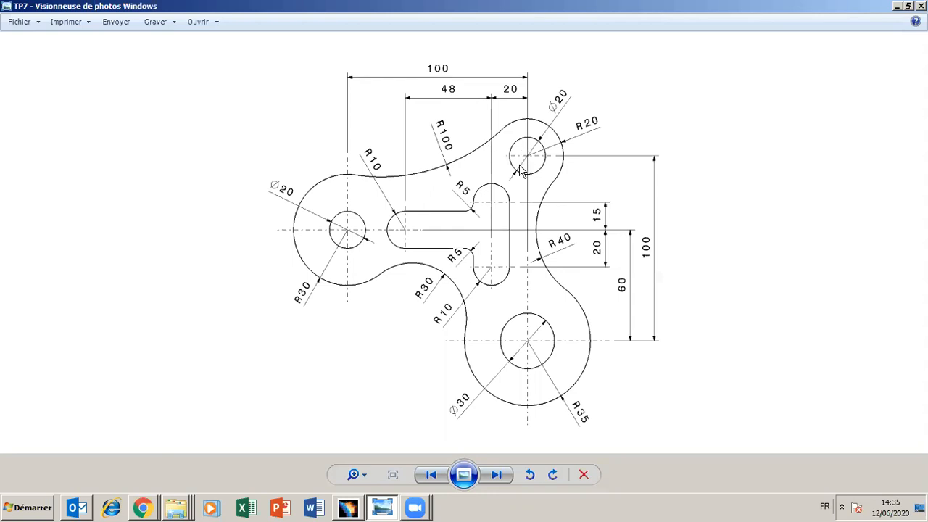
click(381, 509)
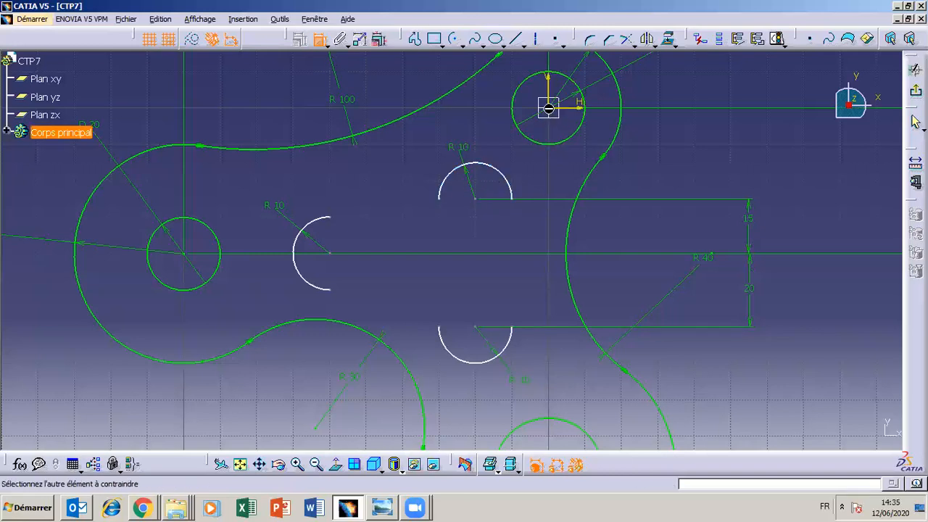
click(478, 200)
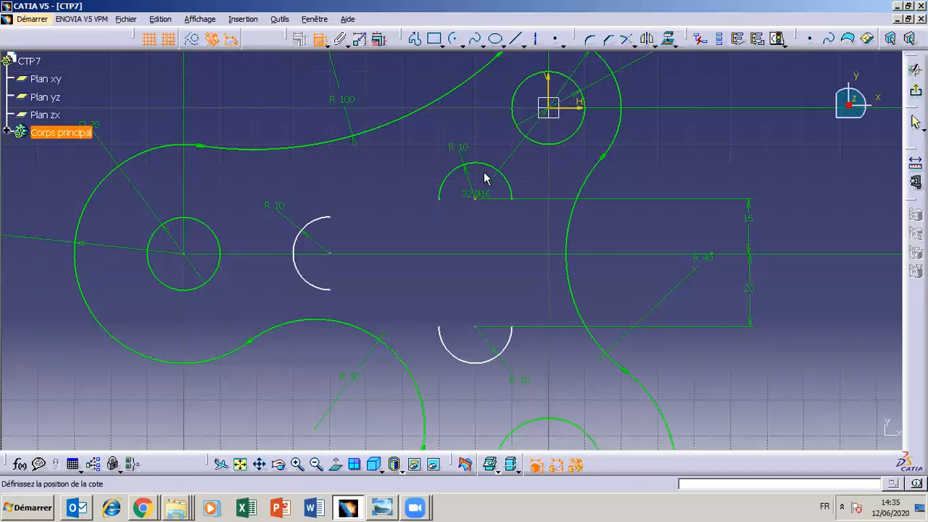
right_click(491, 145)
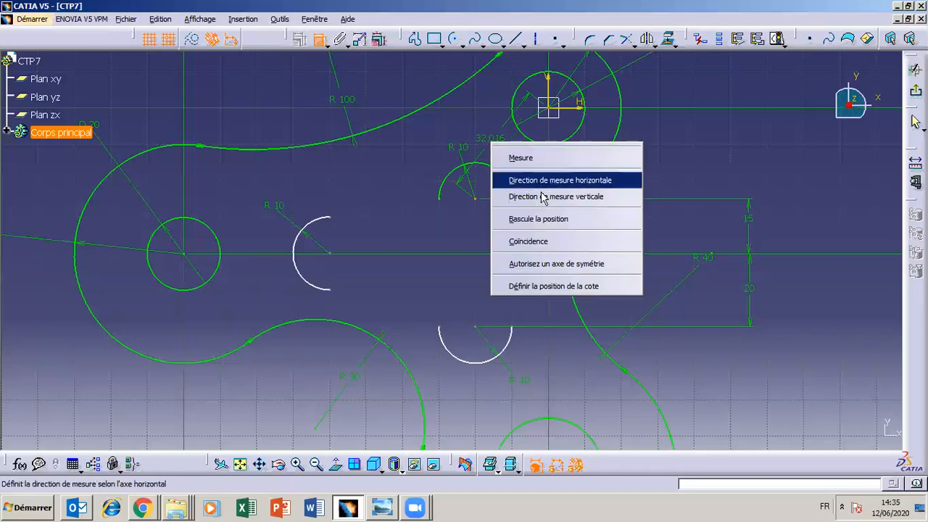
click(544, 181)
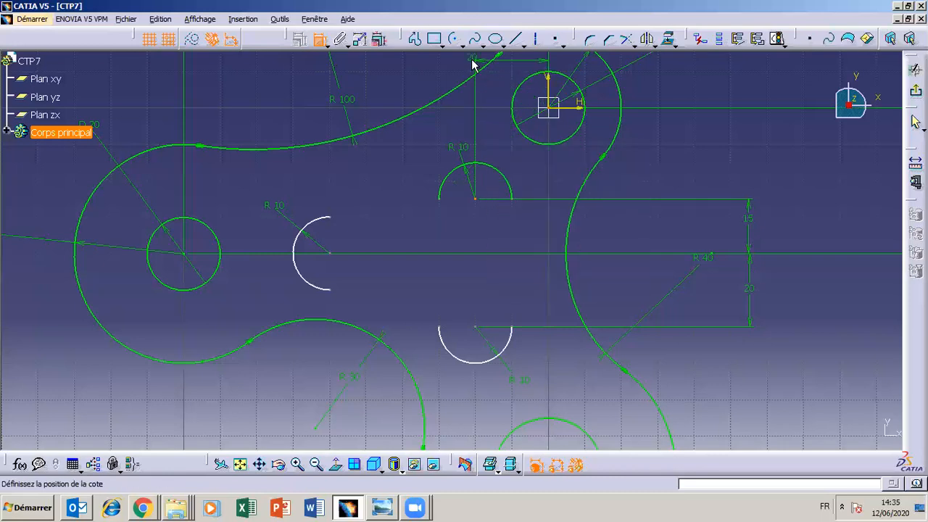
click(472, 61)
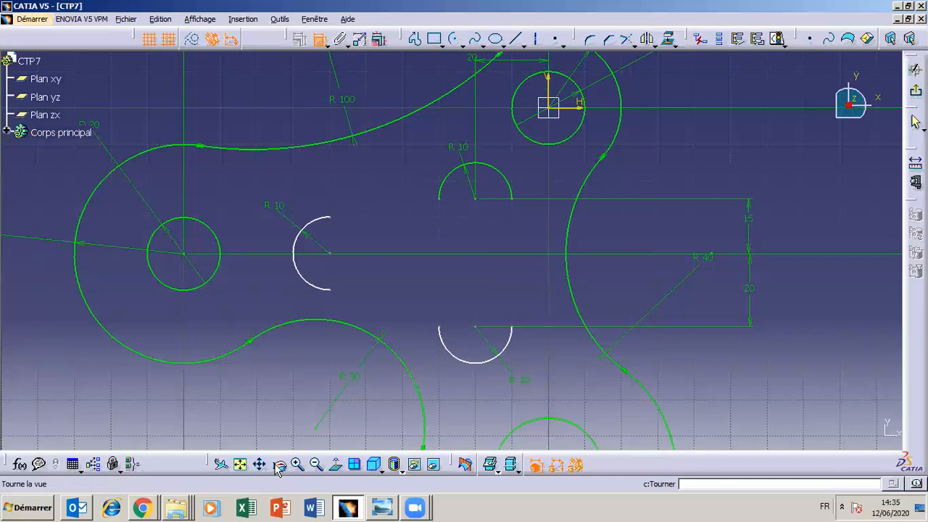
click(316, 463)
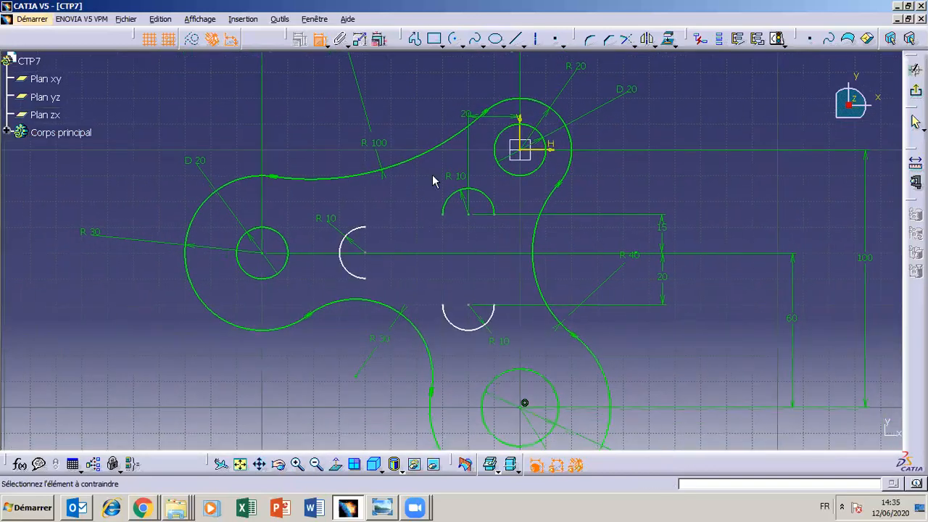
drag(496, 117, 492, 77)
- Try to dimension the vertical distance between the centres of the slot's lower and upper arcs
click(489, 328)
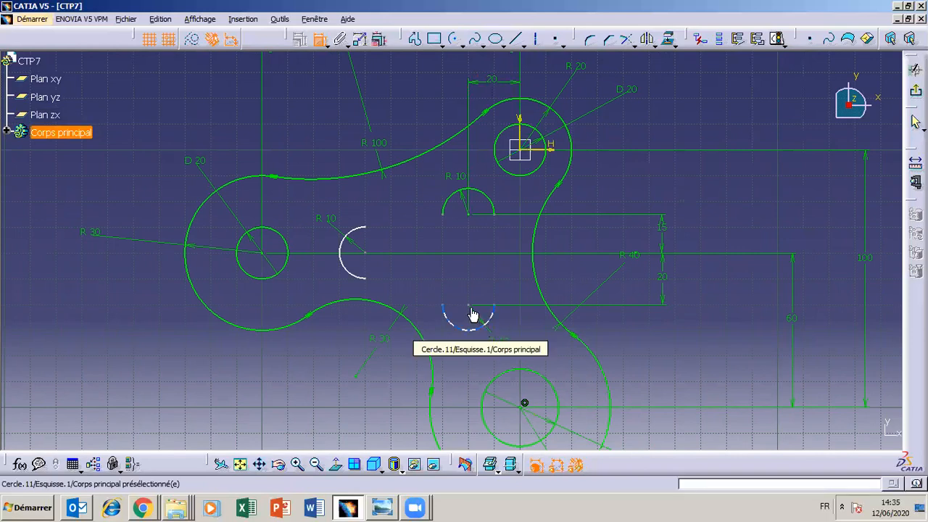
click(480, 308)
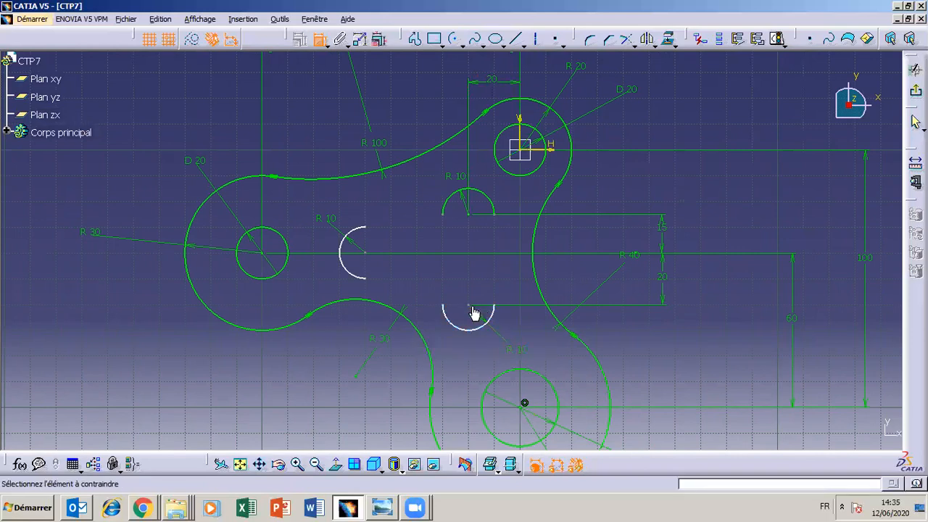
click(475, 309)
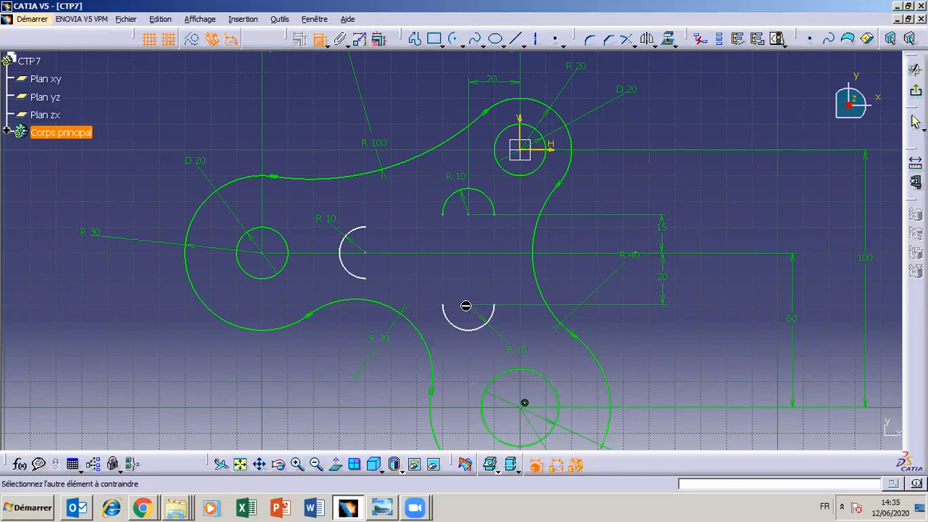
click(469, 219)
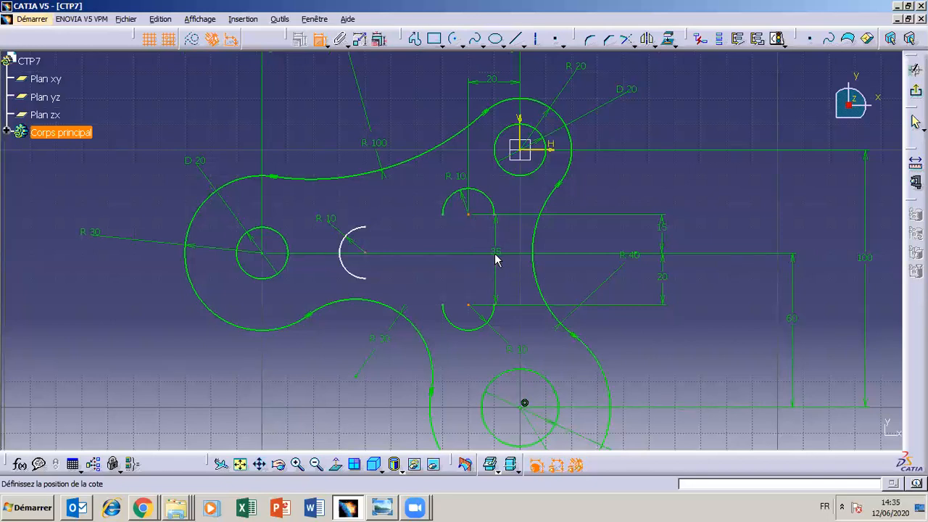
key(ctrl+z)
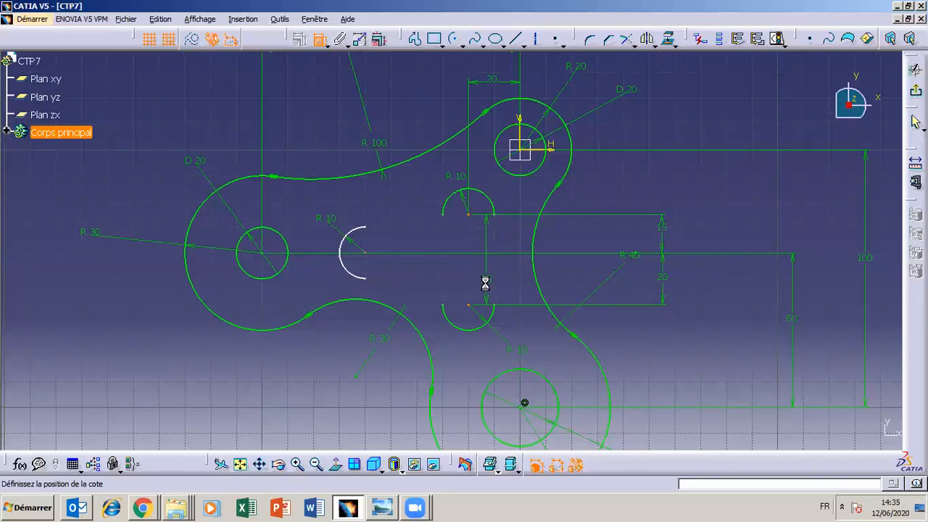
key(Escape)
- Shift the slot's lower arc slightly sideways out of line with the upper arc and check its required position on the TP7 drawing
drag(471, 305, 453, 304)
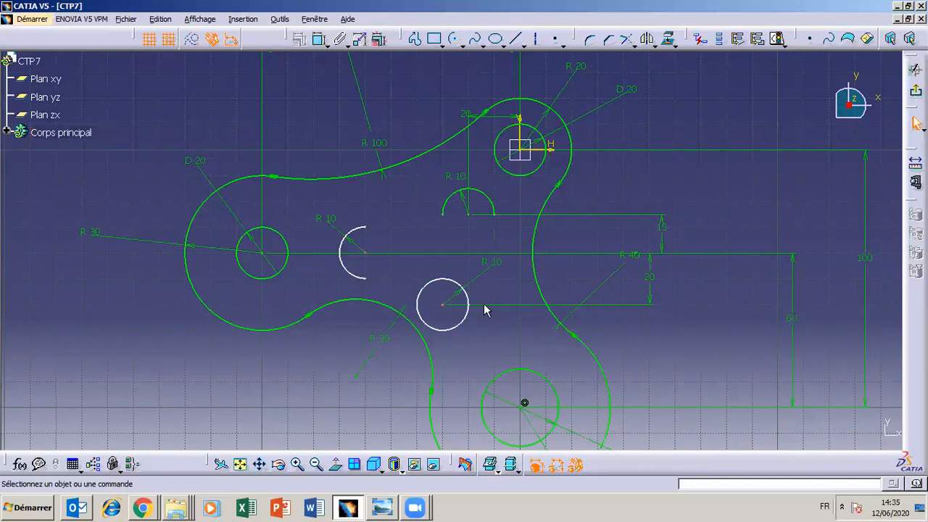
key(ctrl+z)
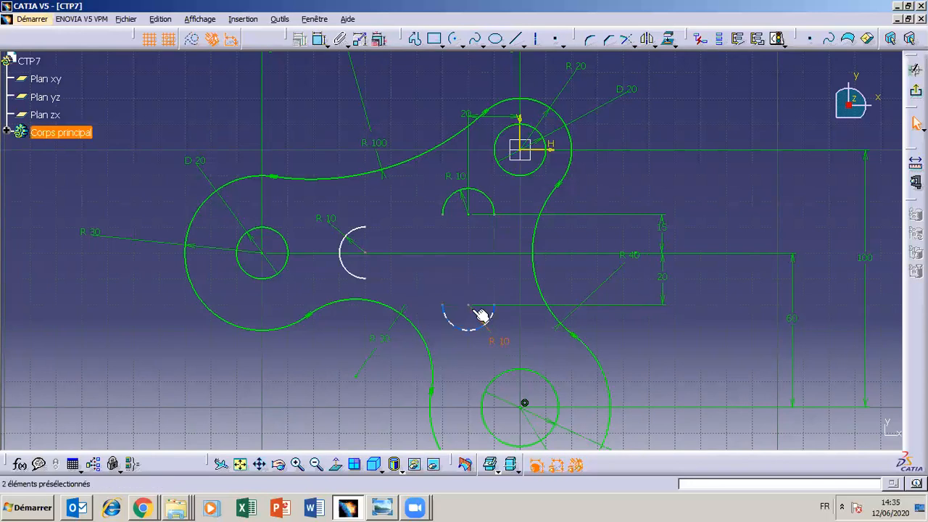
mouse_move(493, 321)
mouse_down()
mouse_move(482, 328)
mouse_move(488, 322)
mouse_up()
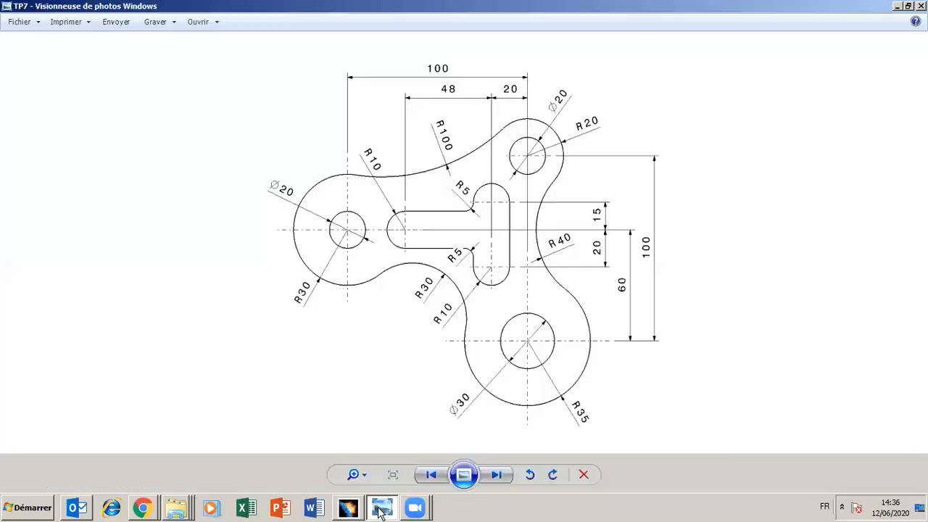
click(381, 509)
click(896, 7)
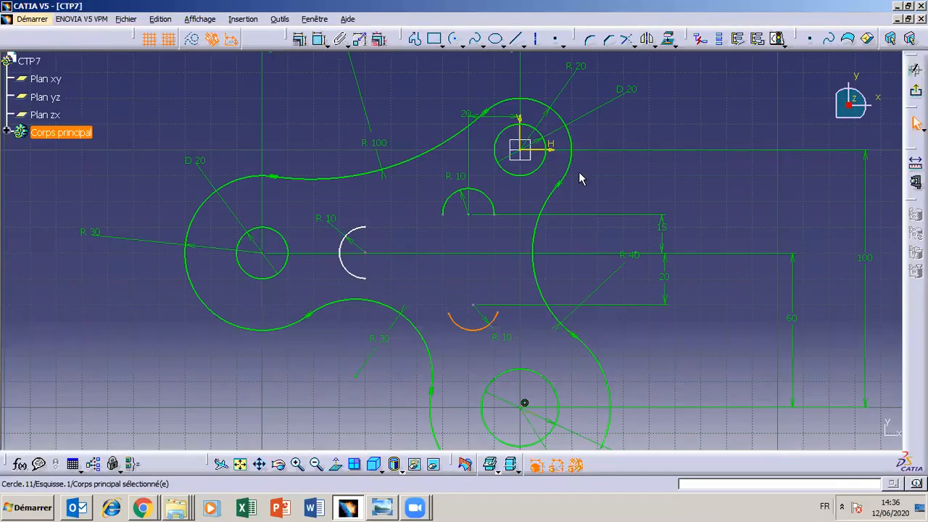
- Sketch a vertical axis about 110 mm long through the upper slot arc's centre, extending below the lower slot arc
click(482, 308)
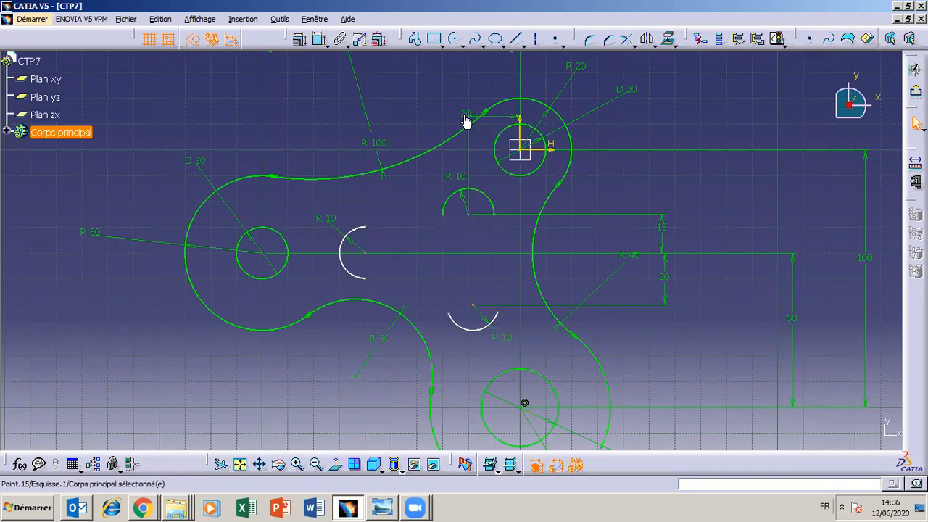
click(472, 69)
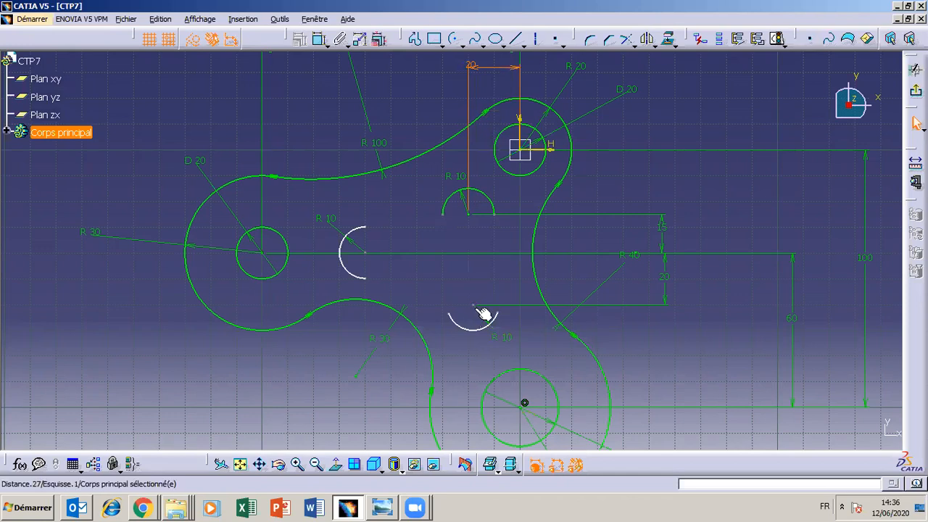
click(536, 40)
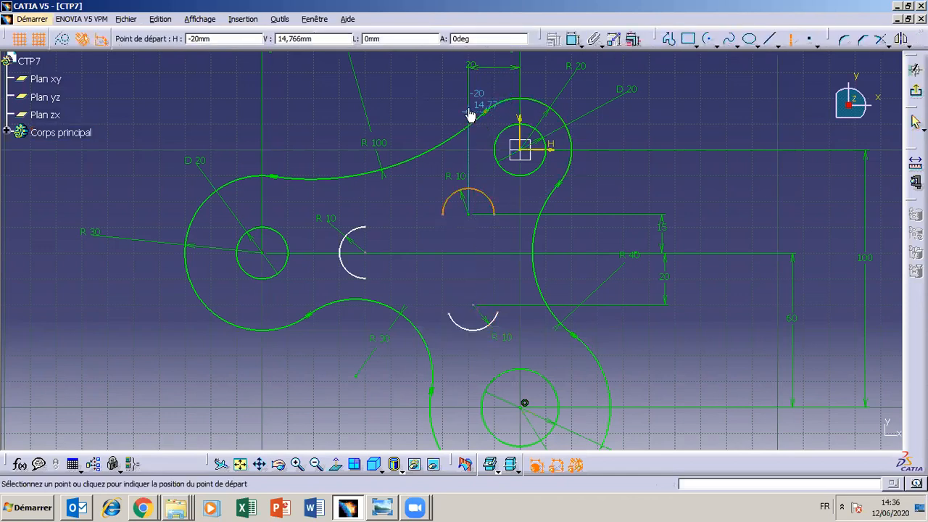
click(468, 106)
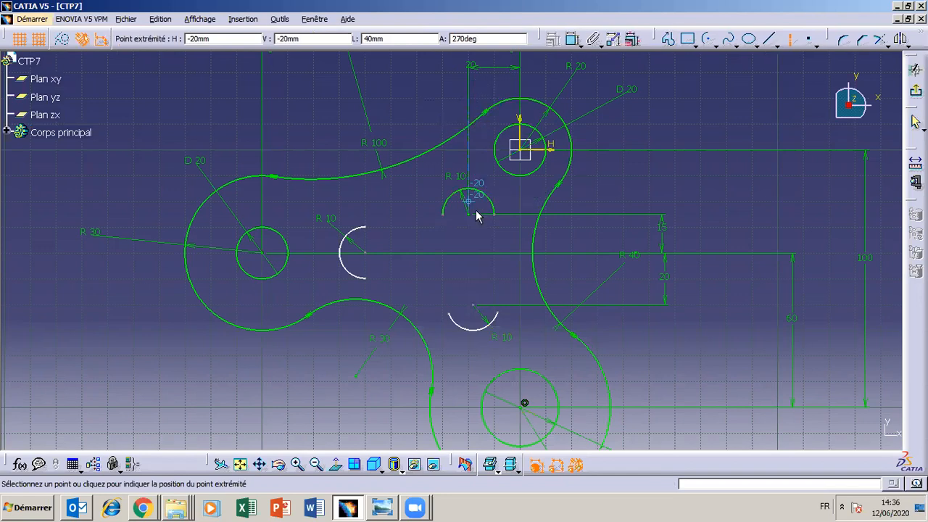
click(473, 384)
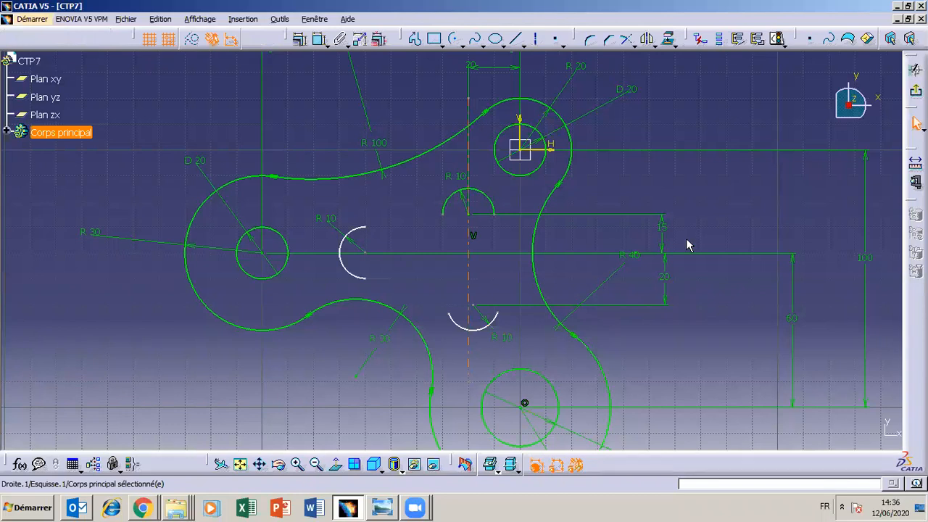
click(710, 230)
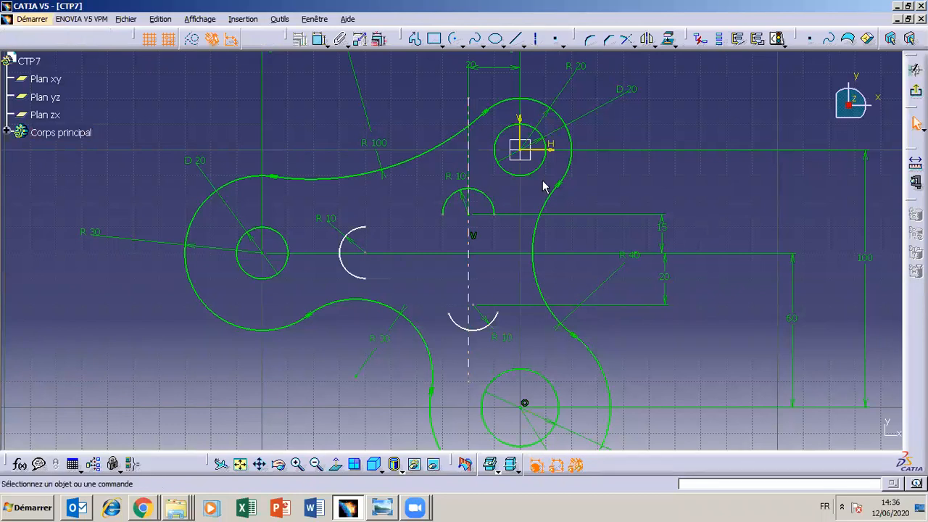
- Replace the upper slot arc's 20 mm horizontal dimension with a 20 mm distance between the vertical axis and the upper-right hole's centre
click(485, 68)
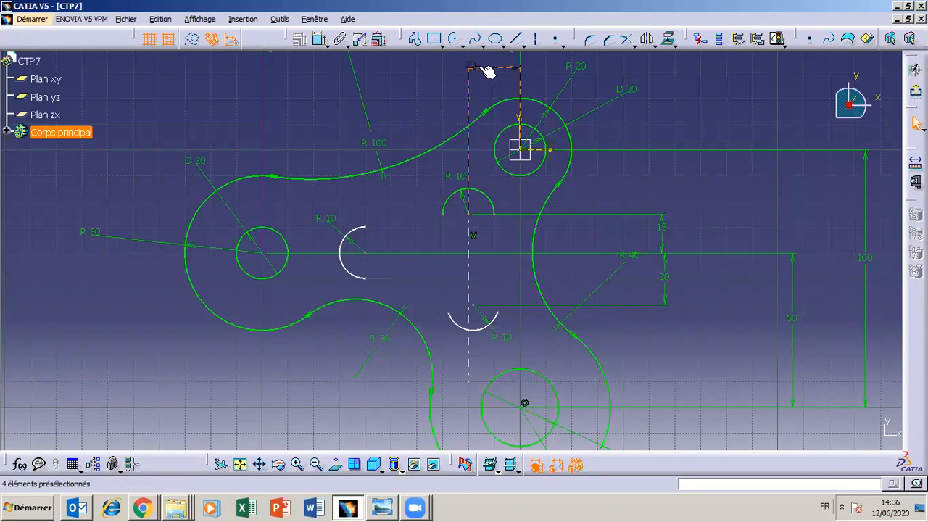
right_click(478, 66)
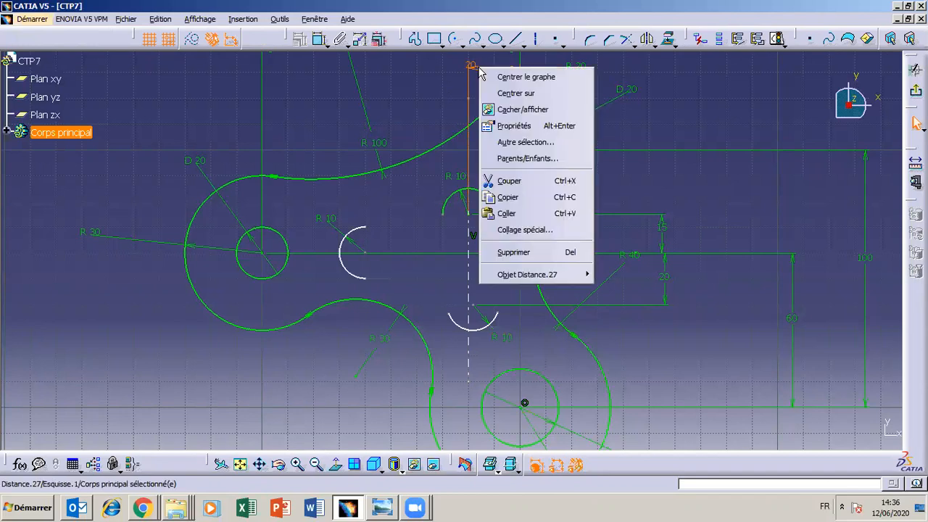
click(519, 255)
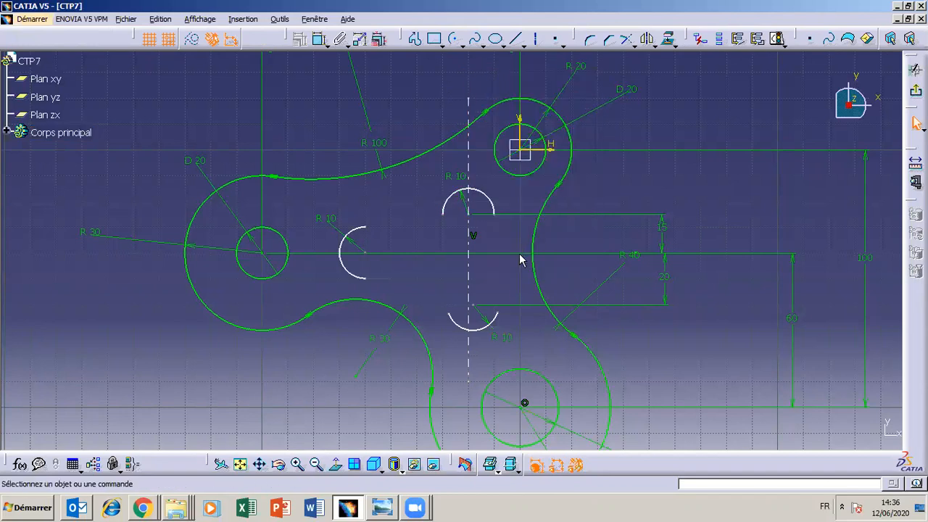
click(470, 105)
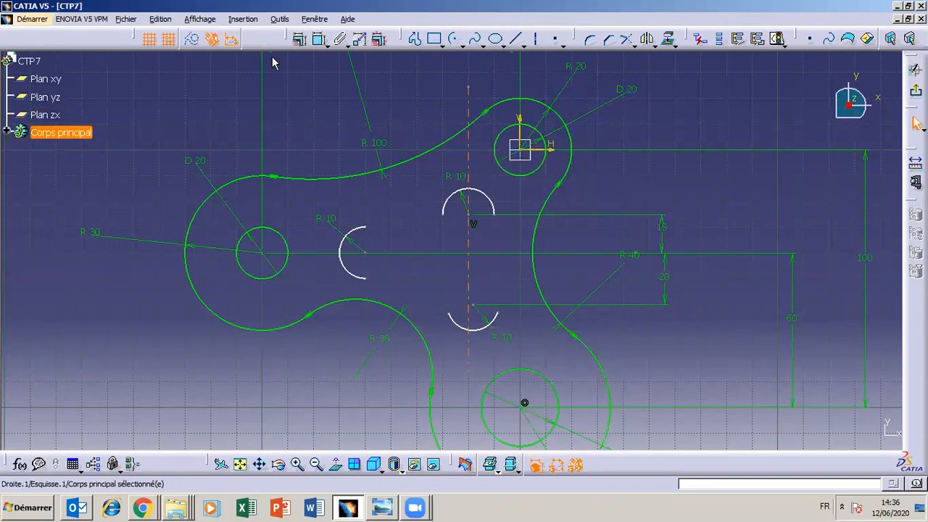
click(319, 39)
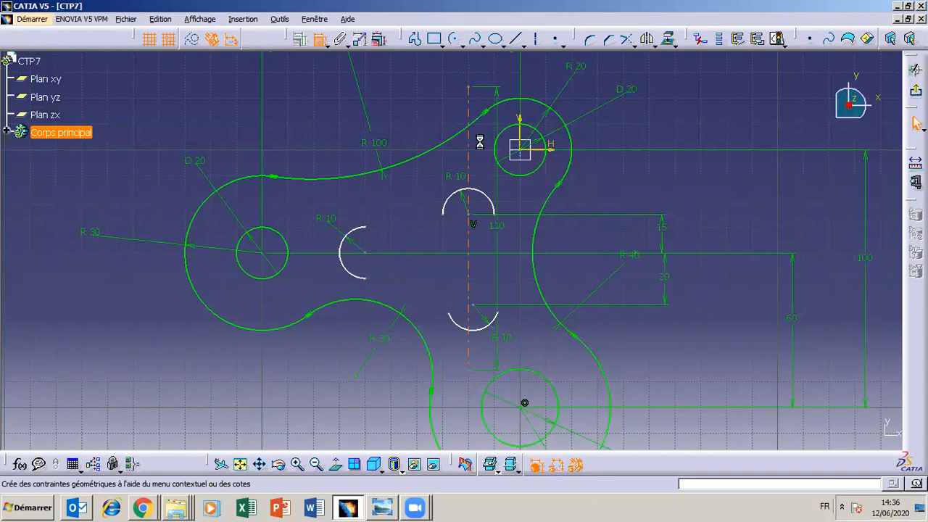
click(521, 150)
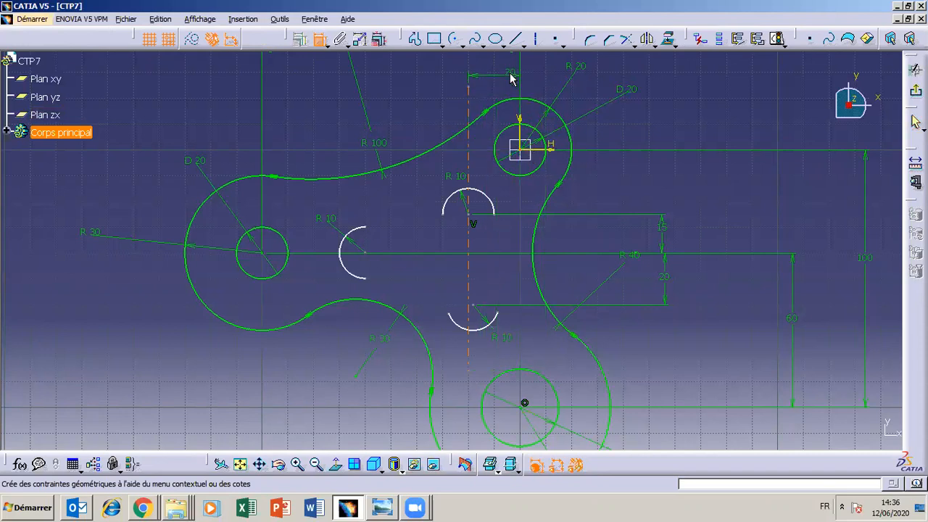
click(510, 75)
- Apply a coincidence constraint between the upper slot arc's centre and the vertical axis
click(472, 221)
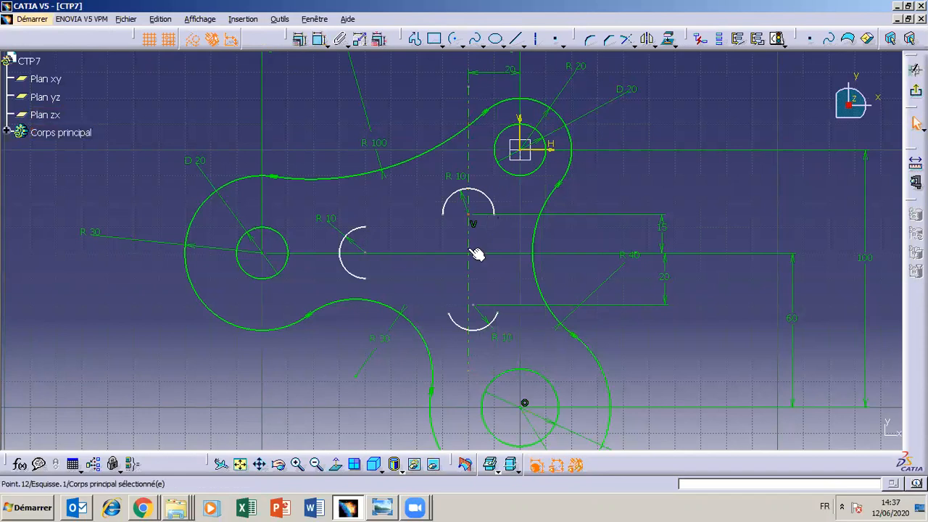
ctrl+click(469, 253)
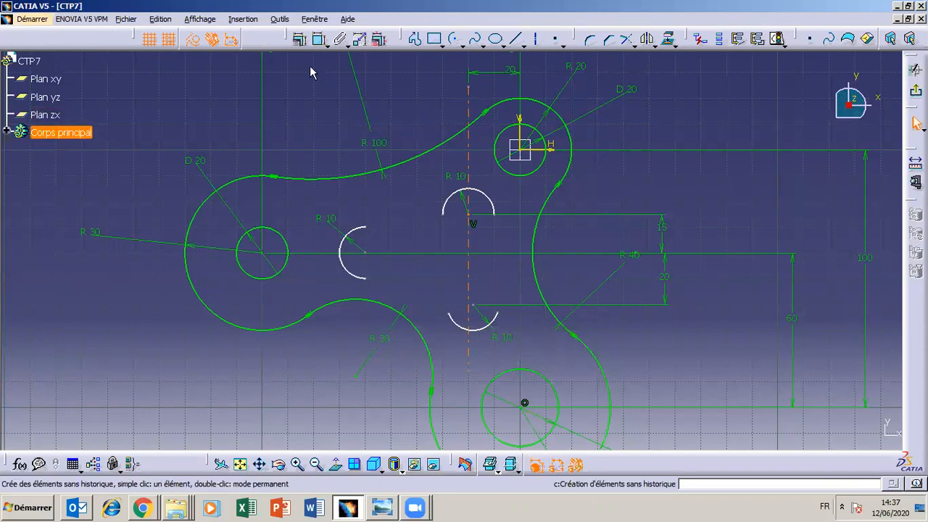
click(298, 39)
click(585, 319)
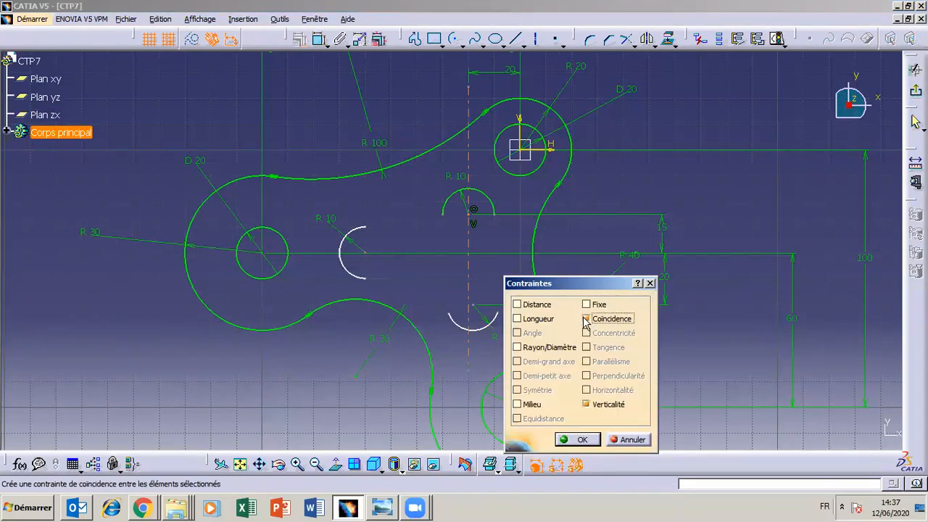
click(581, 440)
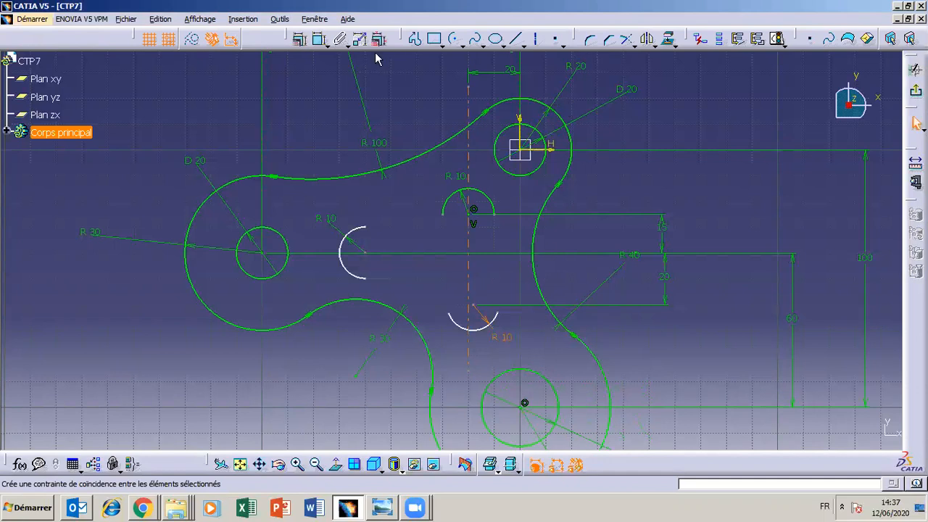
click(296, 40)
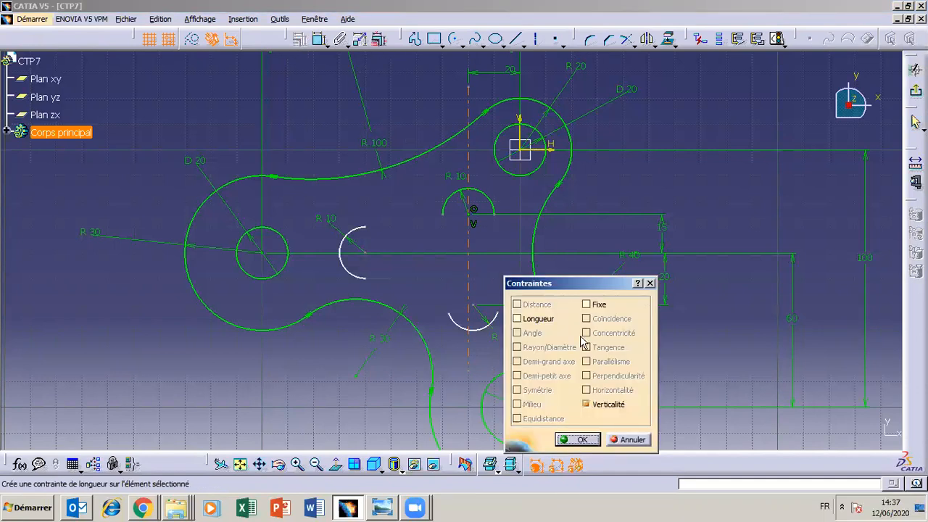
click(615, 439)
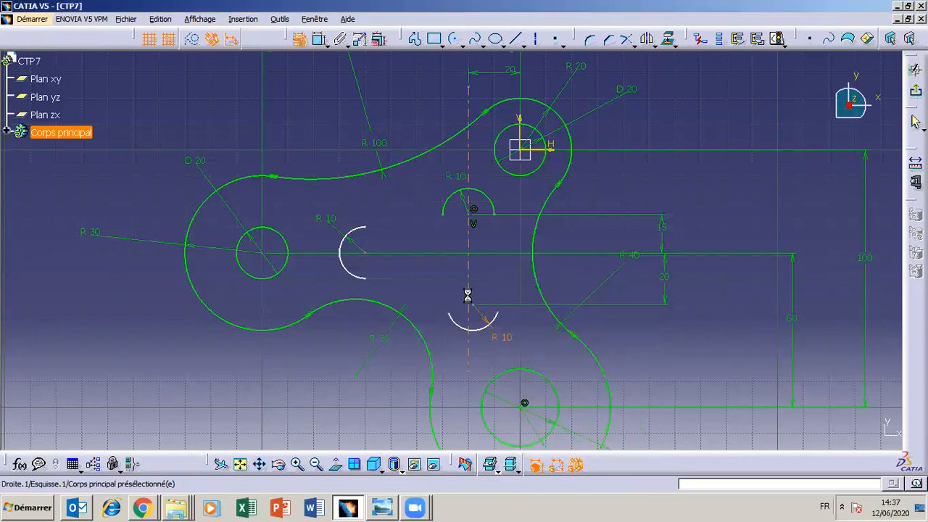
click(483, 296)
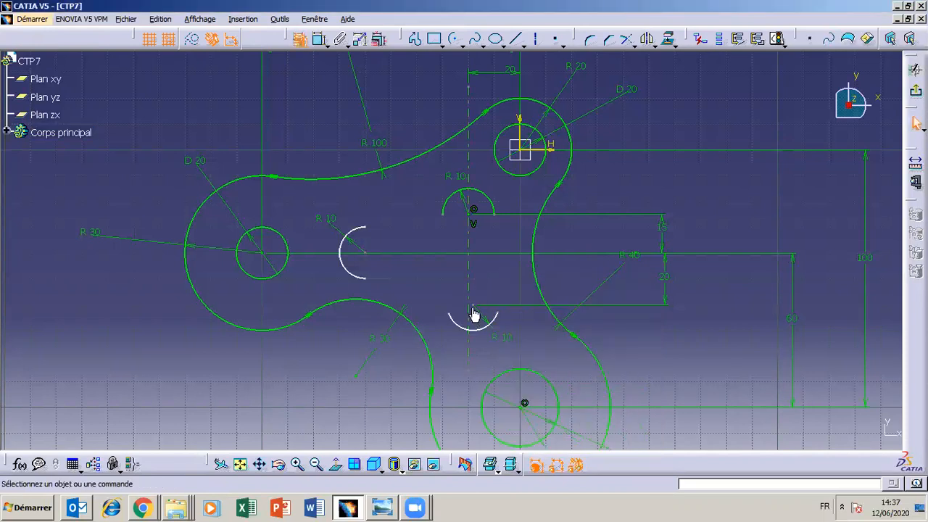
- Apply a coincidence constraint between the lower slot arc's centre and the vertical axis
click(473, 310)
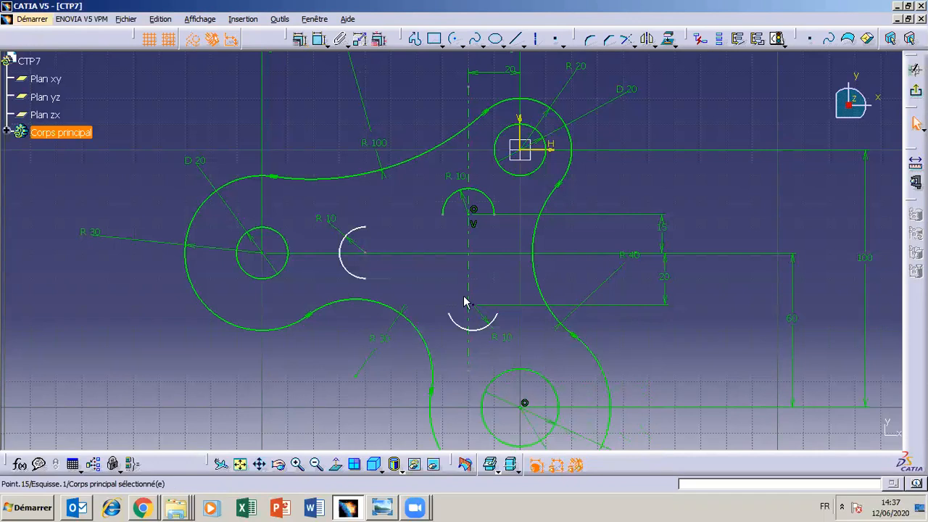
ctrl+click(474, 294)
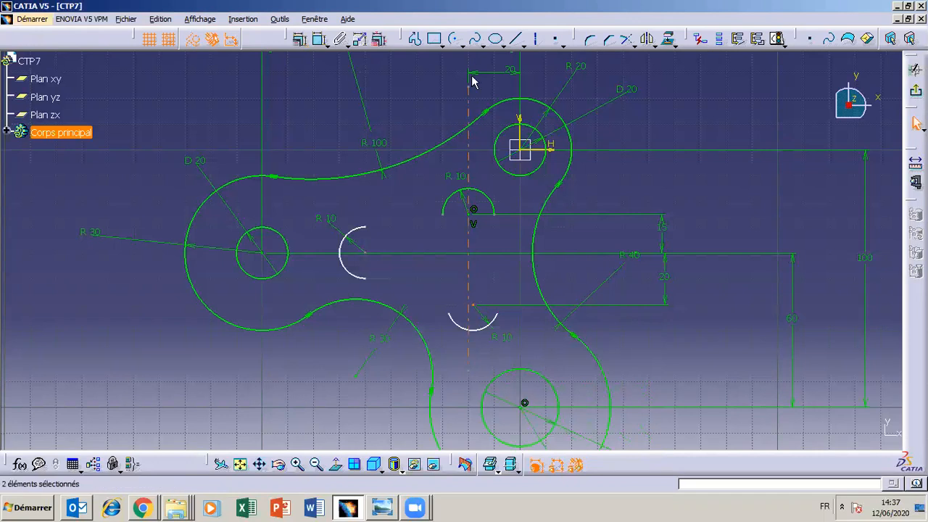
click(299, 38)
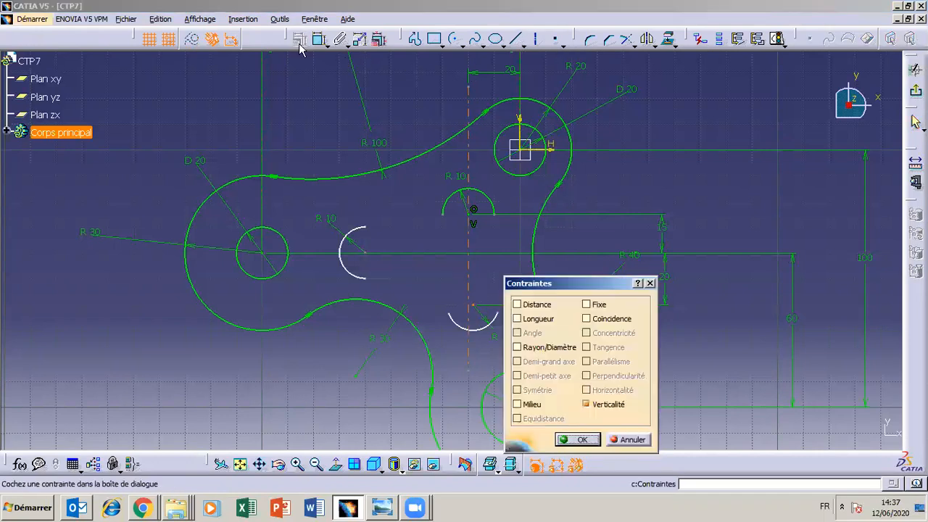
click(585, 318)
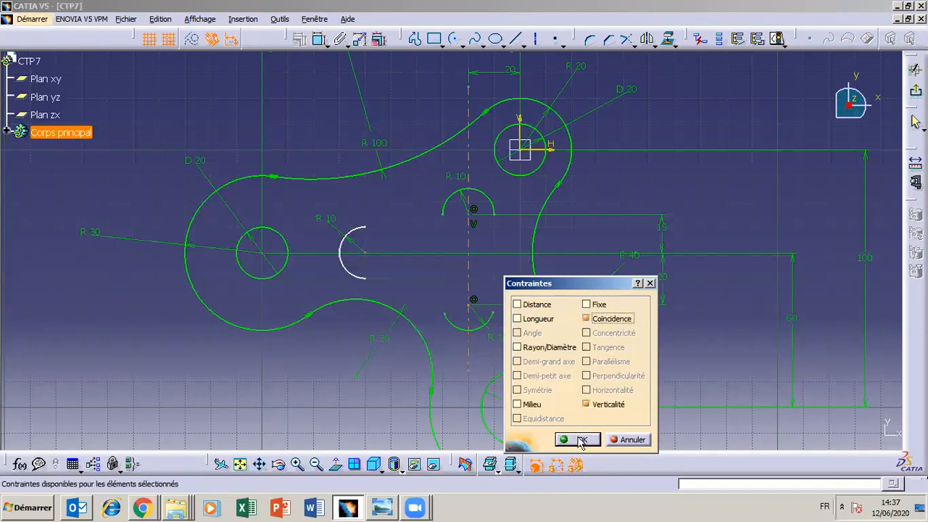
click(578, 439)
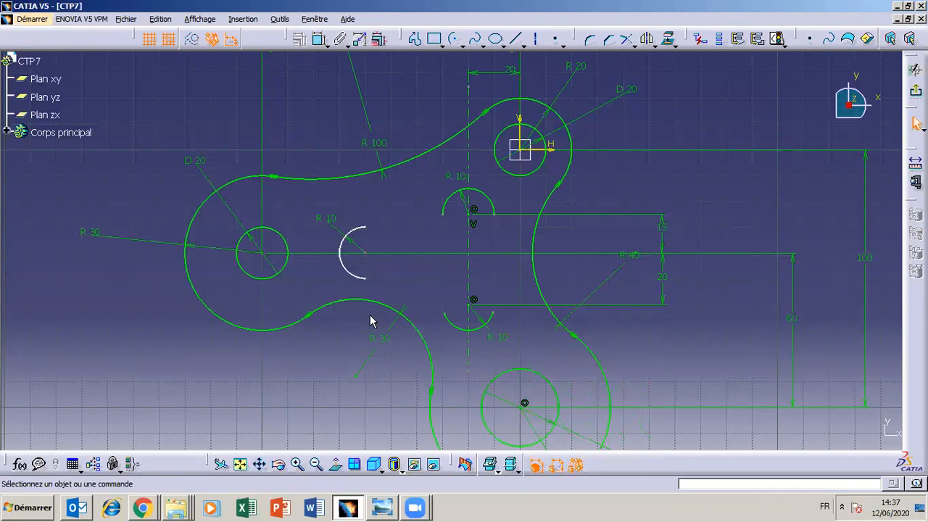
- Check the slot's horizontal spacing on the TP7 drawing and dimension the left slot arc's centre 48 mm from the vertical axis
mouse_move(353, 509)
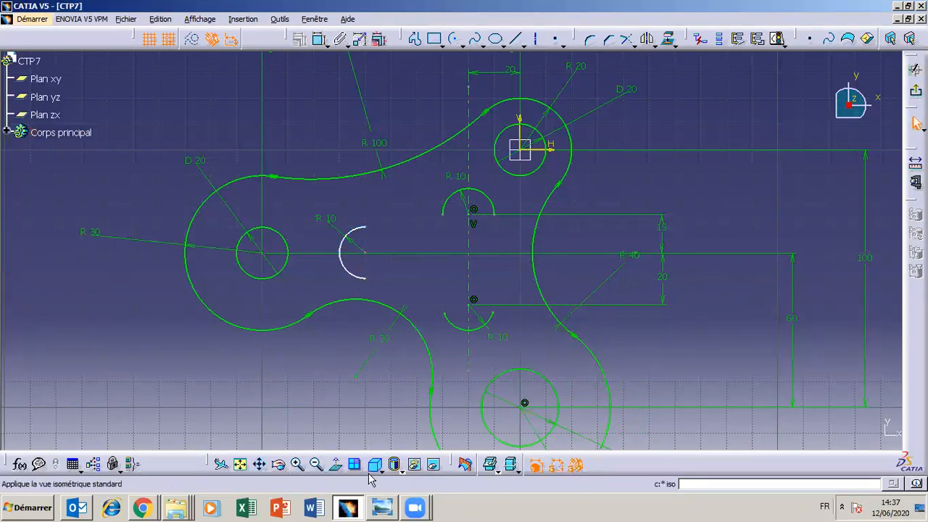
click(350, 508)
click(349, 509)
click(382, 508)
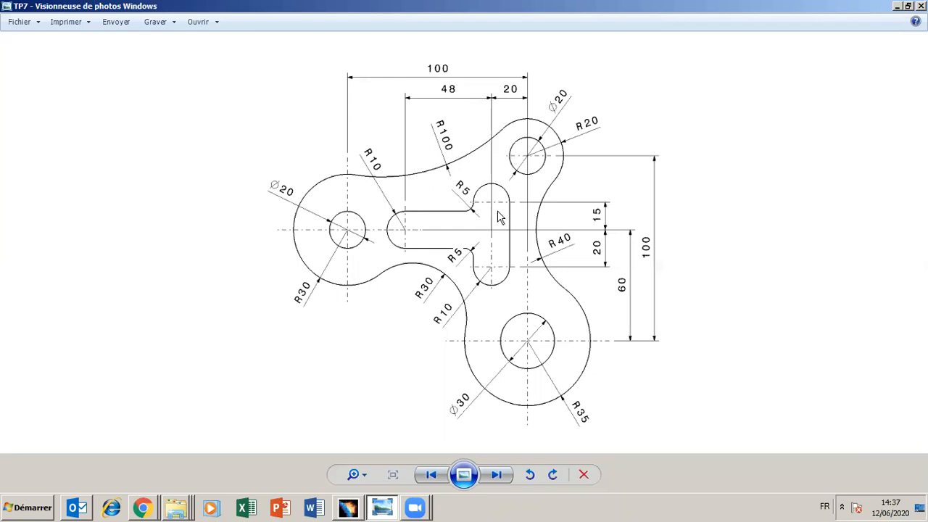
click(382, 509)
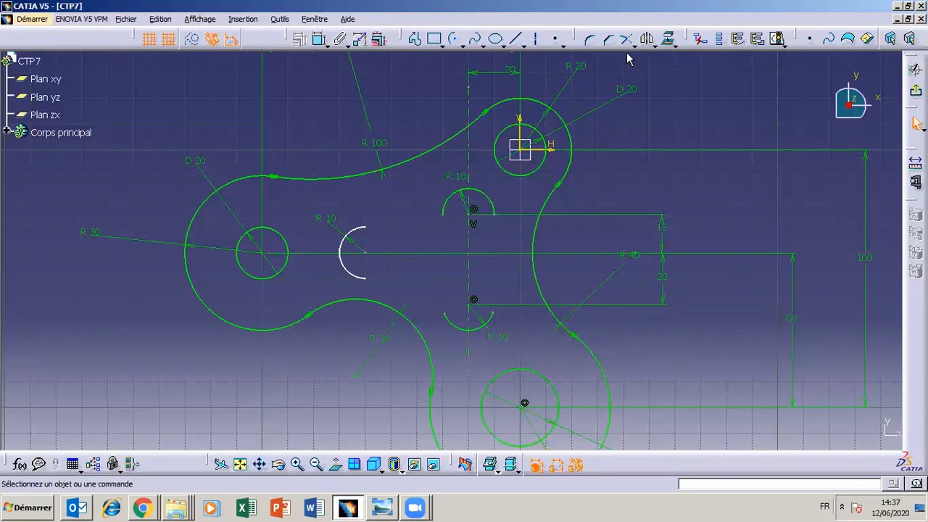
click(319, 39)
key(Escape)
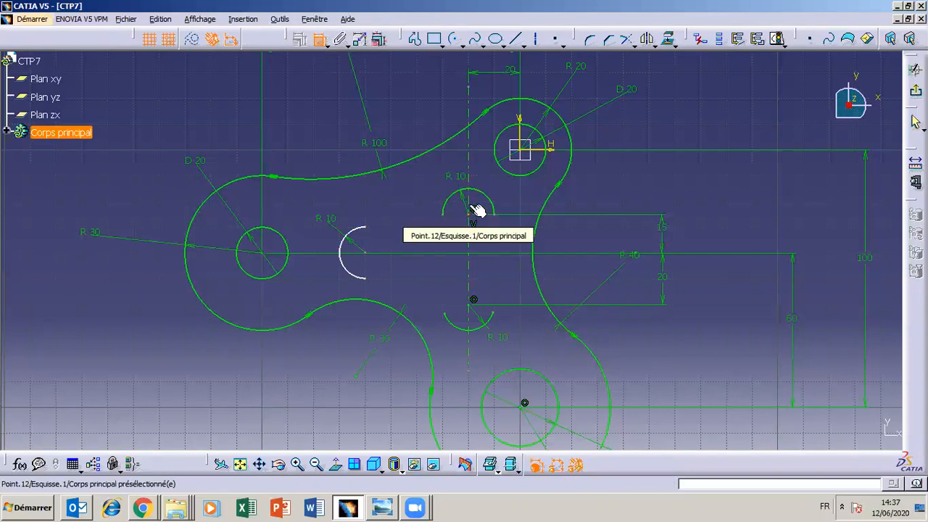
click(474, 211)
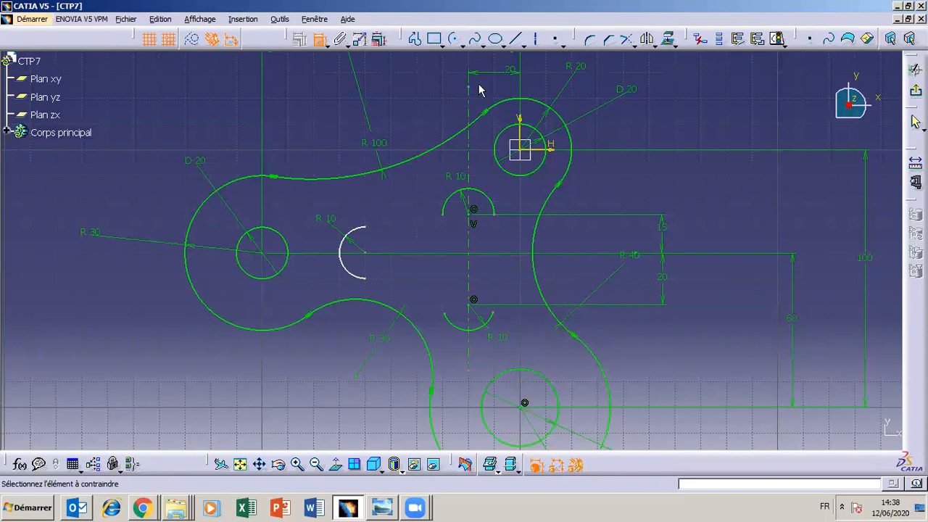
click(468, 97)
click(370, 255)
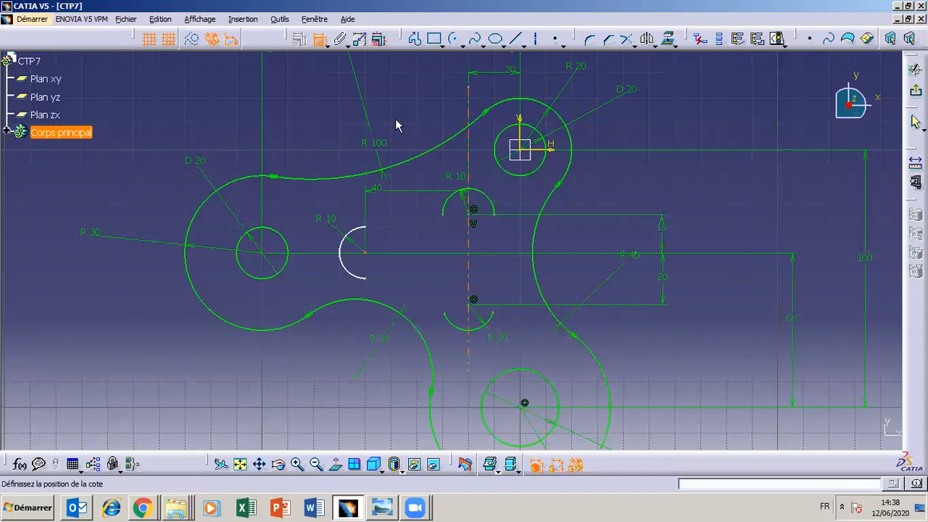
click(404, 77)
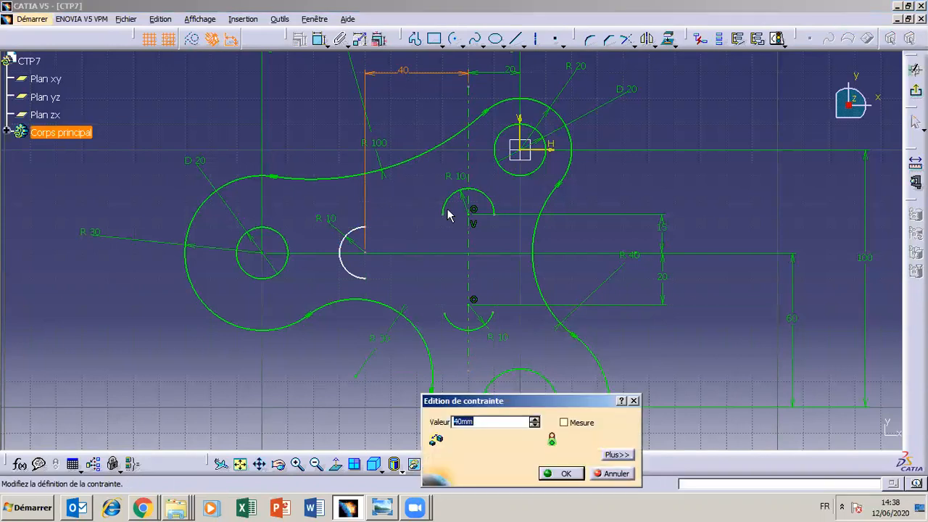
text(48)
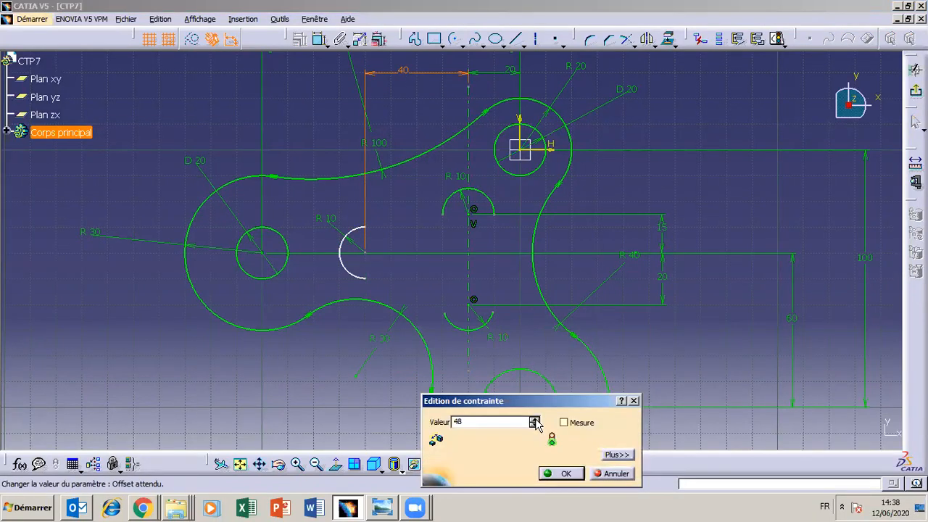
click(562, 474)
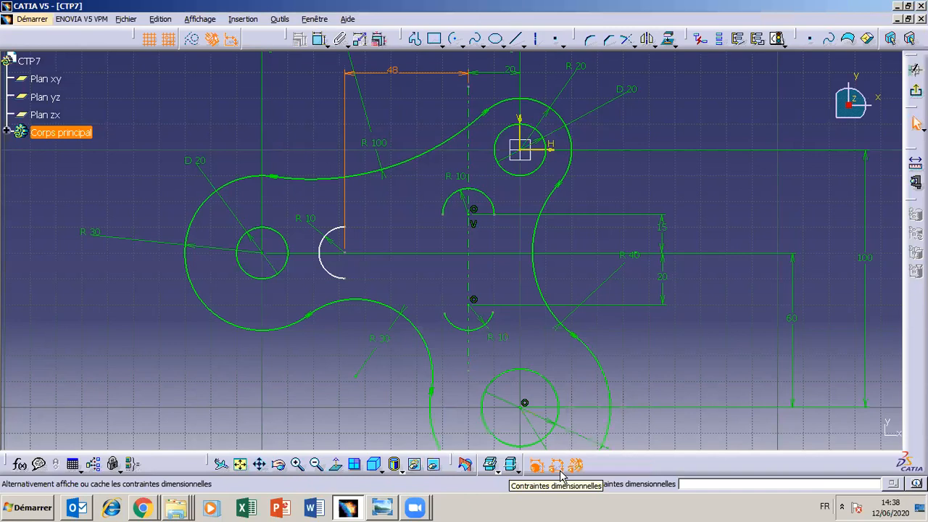
- Shift the left slot arc slightly below the left hole's centre line and check its required position on the TP7 drawing
drag(332, 278, 334, 270)
click(335, 270)
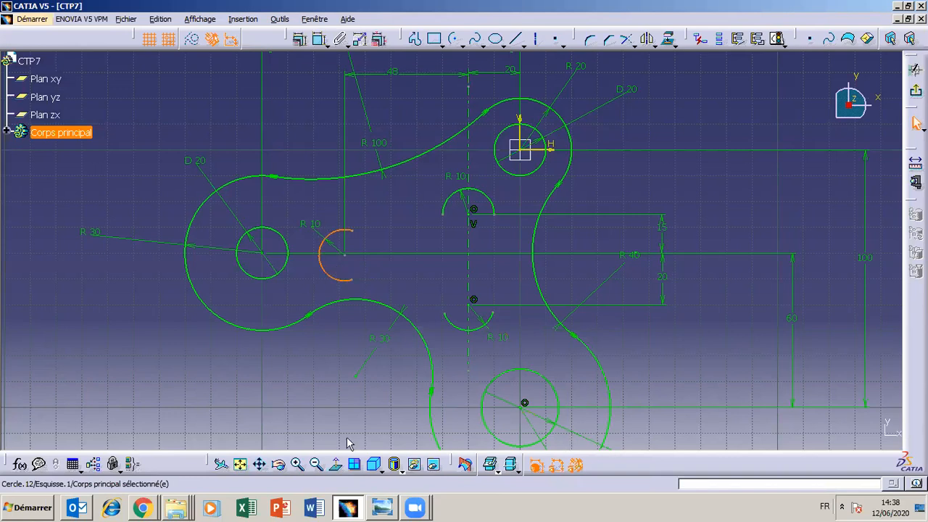
click(374, 509)
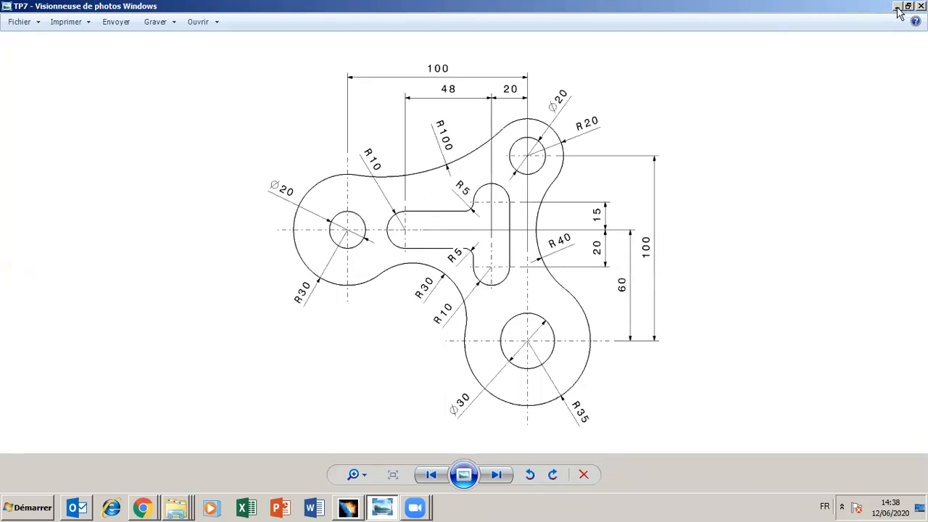
click(357, 508)
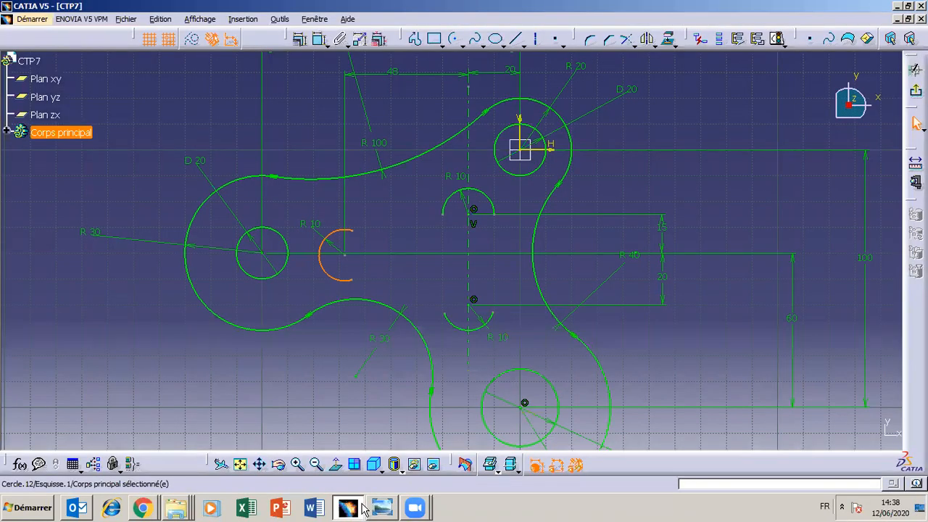
click(343, 282)
- Move the R 40 dimension label slightly and delete the 60 mm vertical dimension between the left and lower-right holes
click(628, 258)
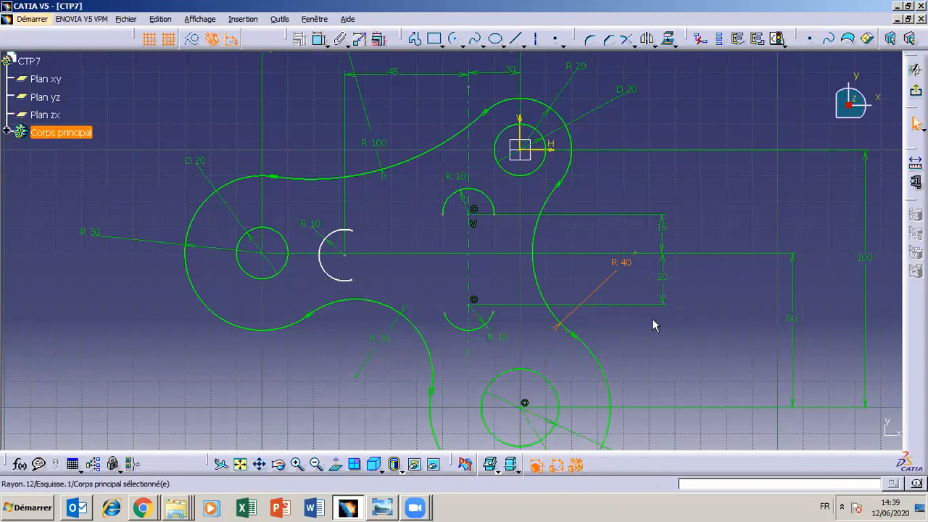
right_click(790, 320)
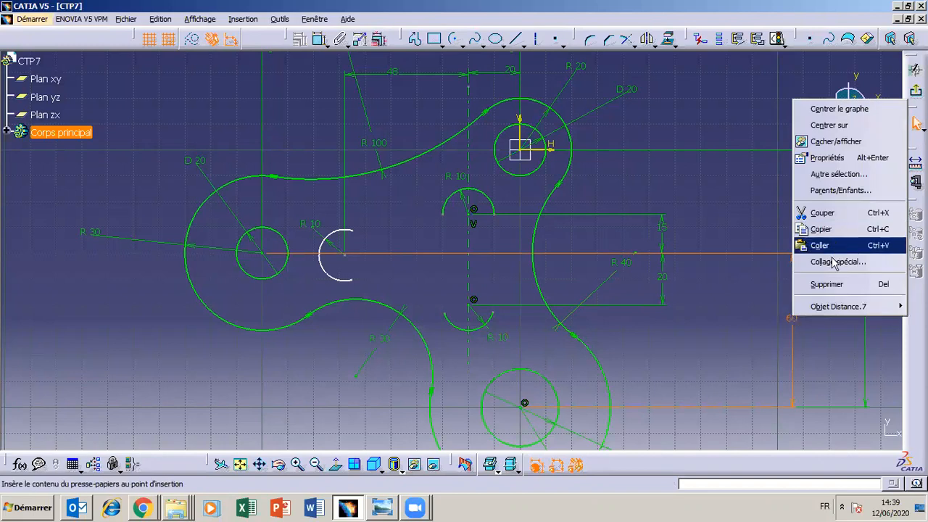
click(830, 285)
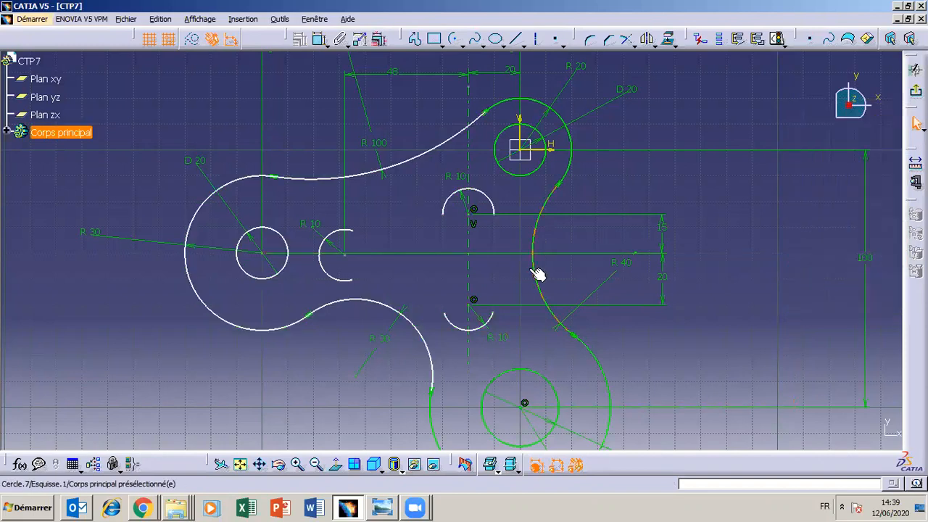
- Sketch a horizontal axis about 250 mm long at V -40 mm, running through the left hole and beyond the R 40 arc
click(536, 39)
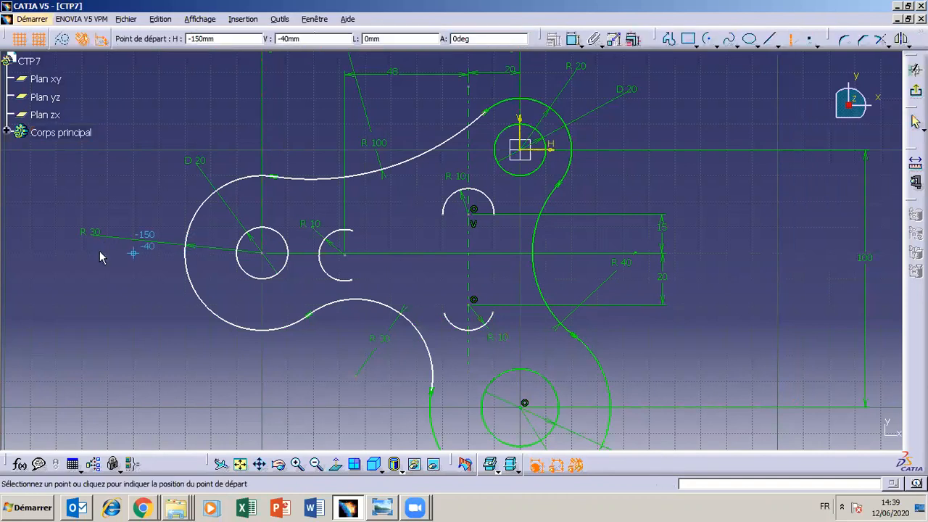
click(81, 252)
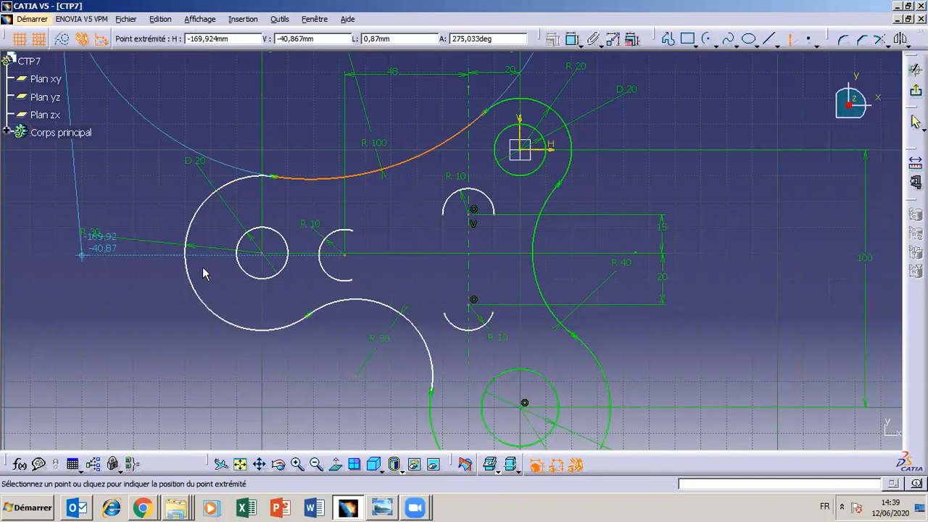
click(727, 250)
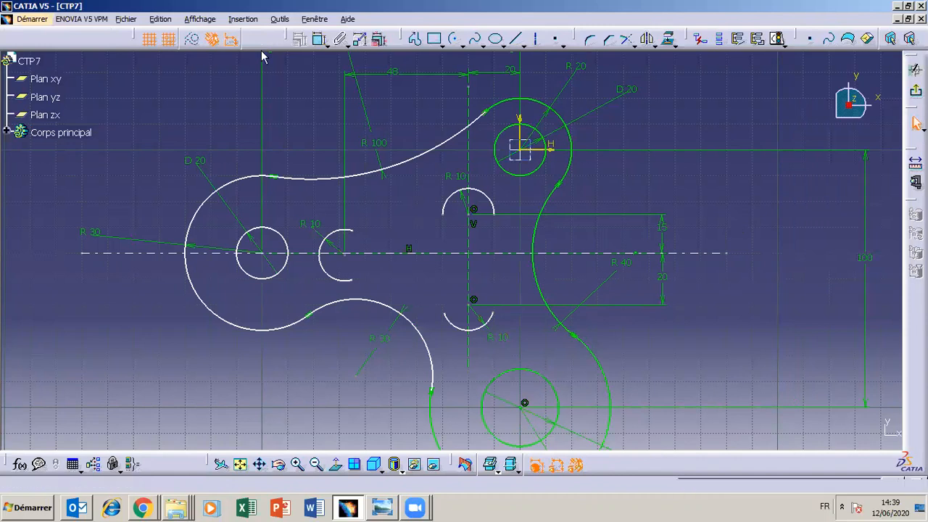
- Add a 60 mm distance dimension between the horizontal axis and the lower-right hole's centre
click(317, 44)
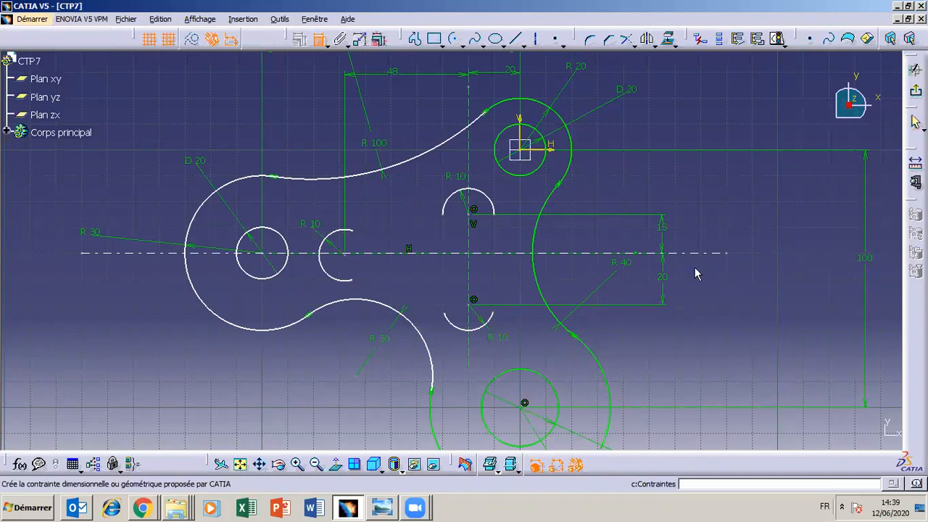
click(694, 254)
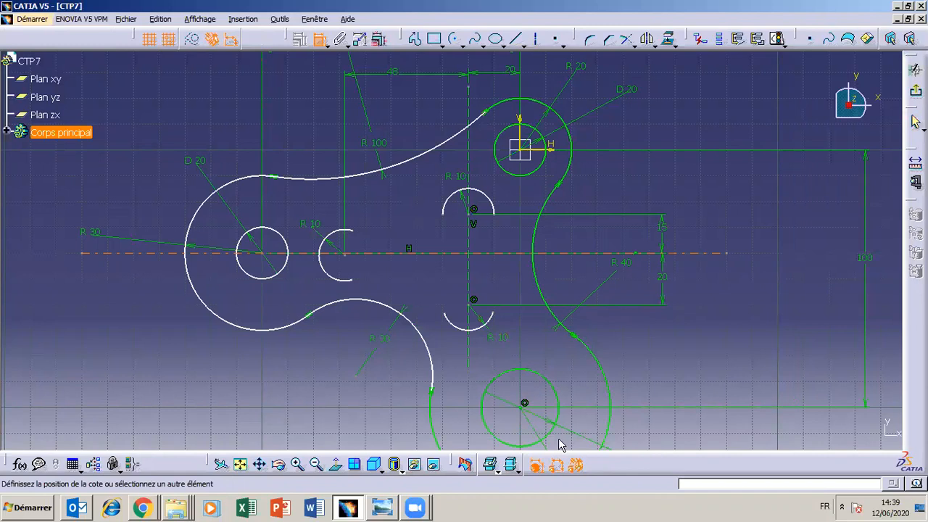
click(526, 408)
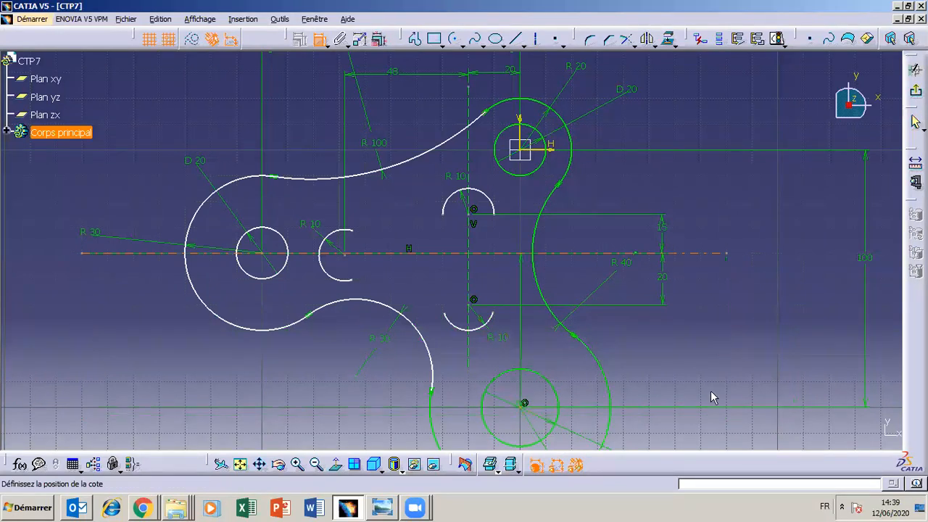
click(721, 335)
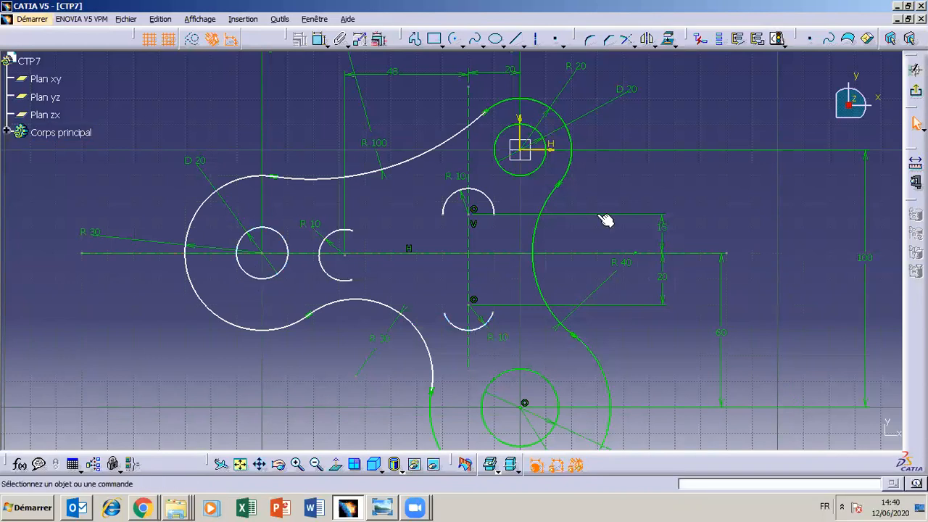
- Apply a coincidence constraint between the left slot arc's centre and the horizontal axis
click(387, 260)
ctrl+click(348, 257)
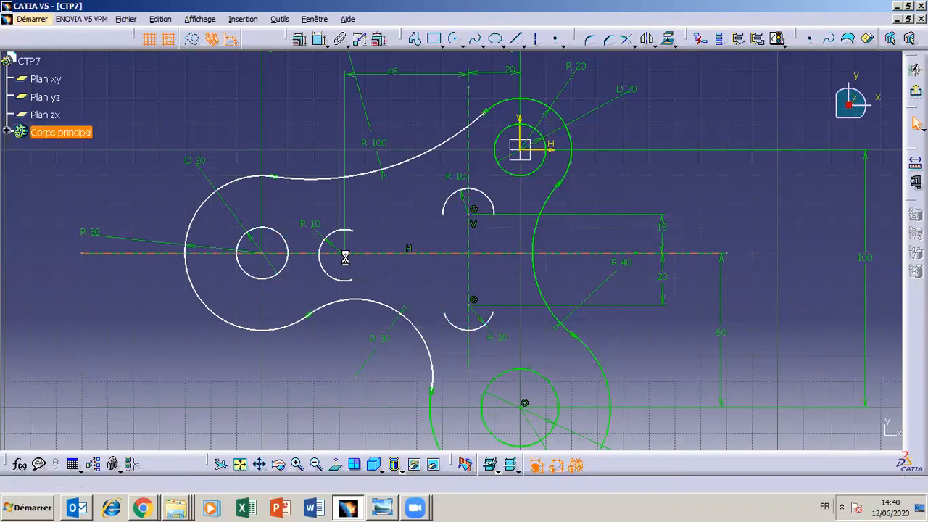
click(320, 42)
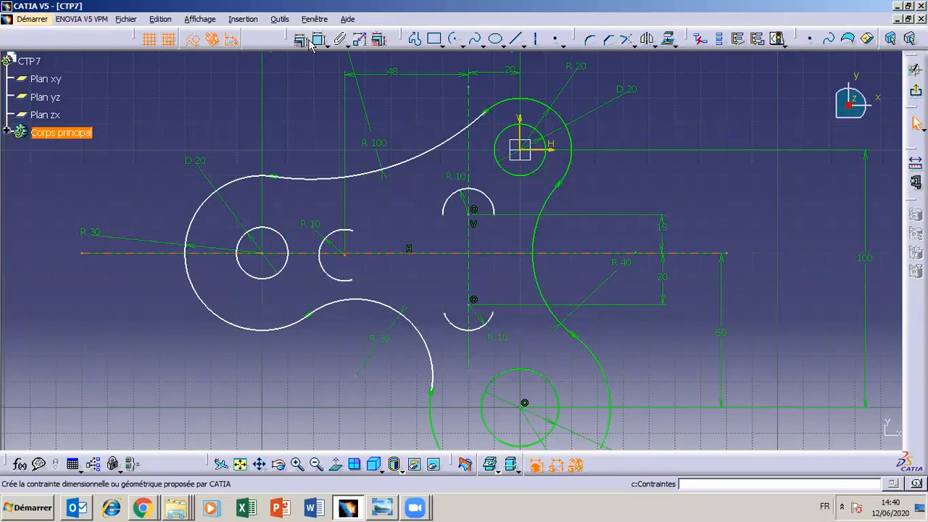
click(302, 39)
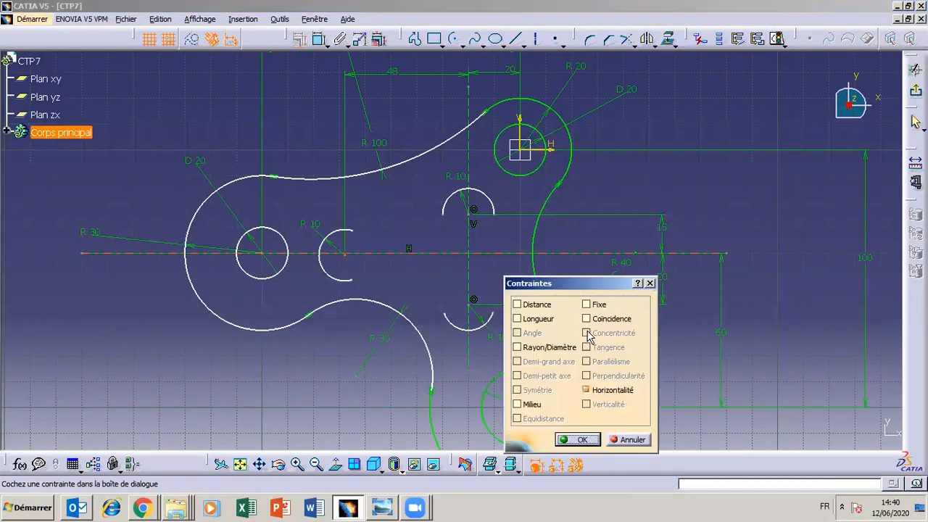
click(586, 320)
click(582, 439)
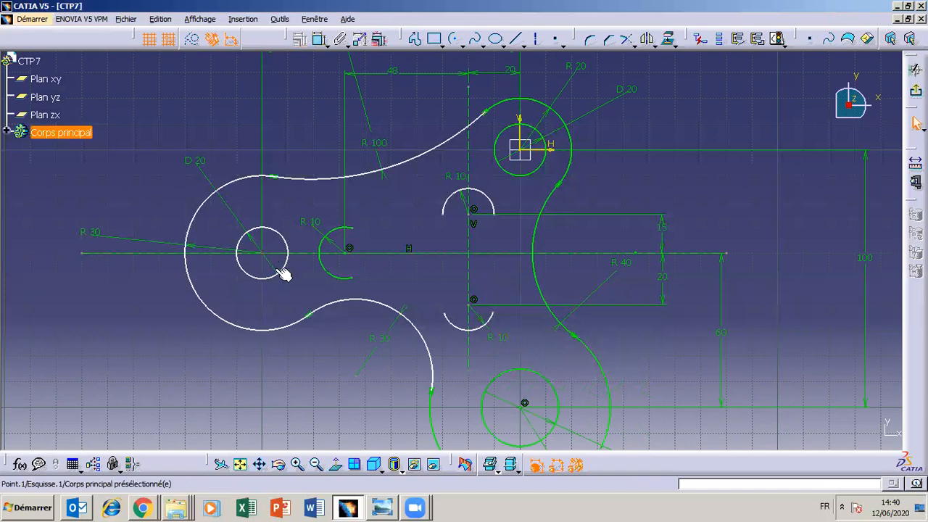
- Make the left hole's centre coincident with the horizontal axis and bring up the TP7 drawing
click(306, 253)
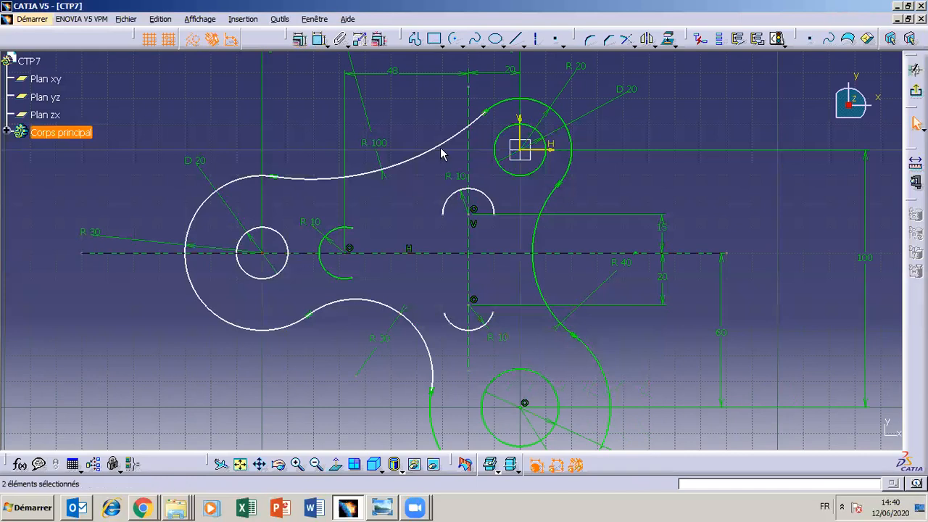
click(297, 39)
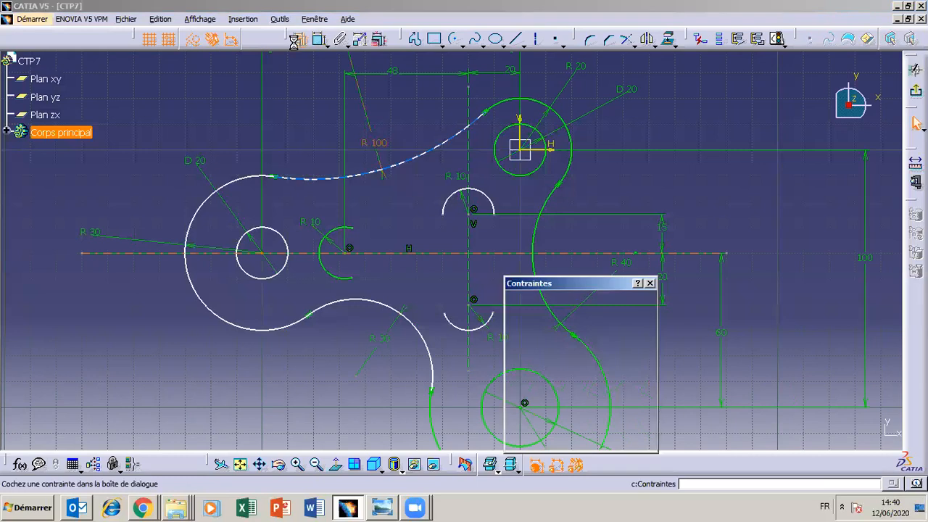
click(586, 319)
click(582, 440)
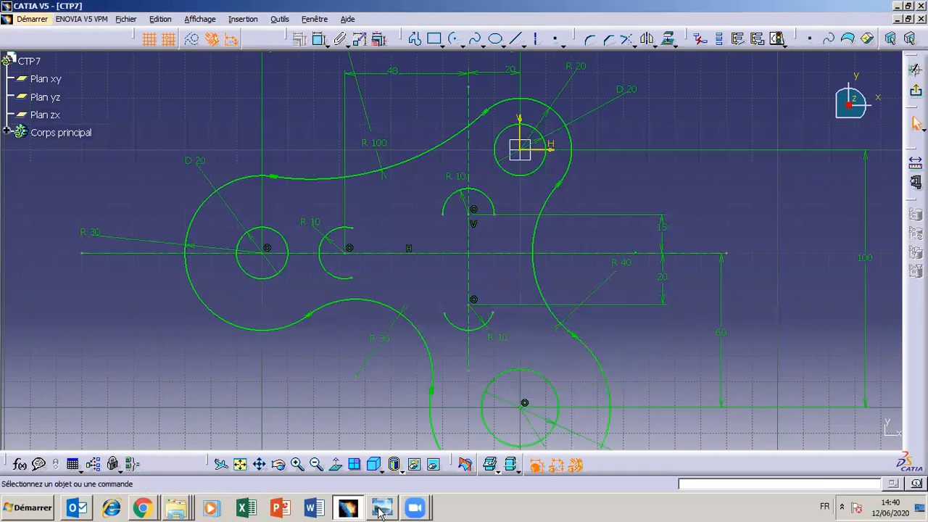
key(alt+Tab)
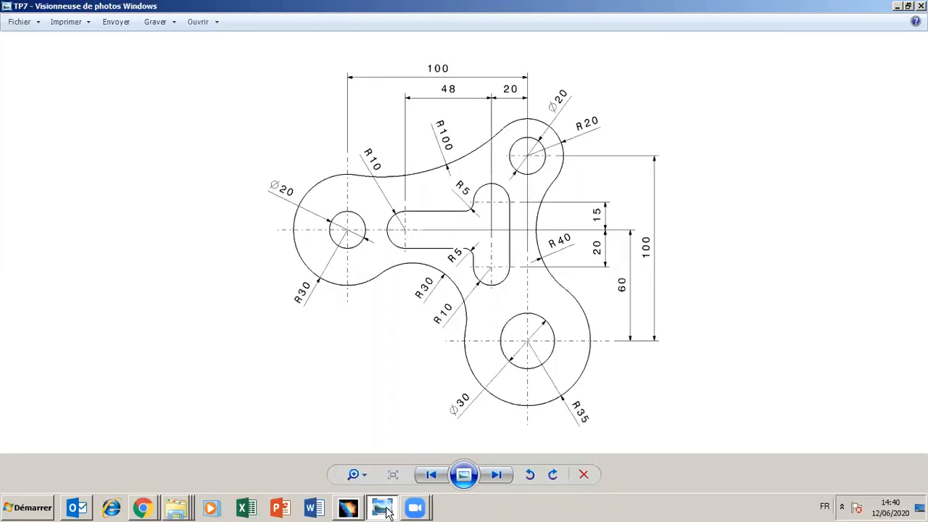
- Compare the sketch with the inner T-shaped slot on the TP7 drawing and return to CATIA
mouse_move(387, 511)
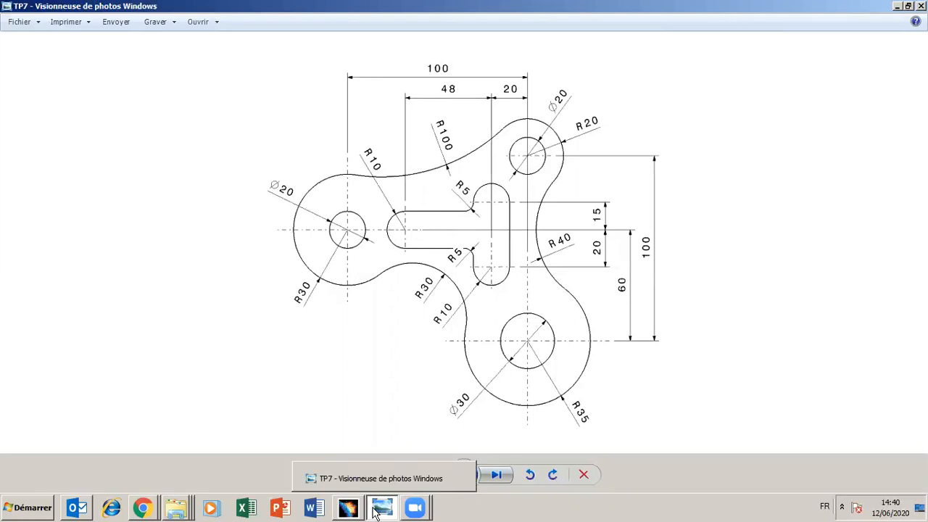
click(380, 507)
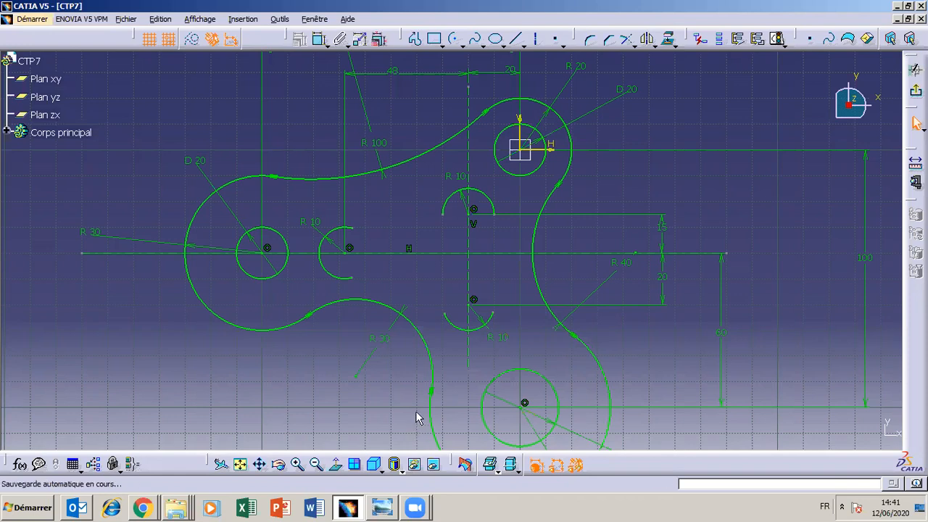
click(385, 507)
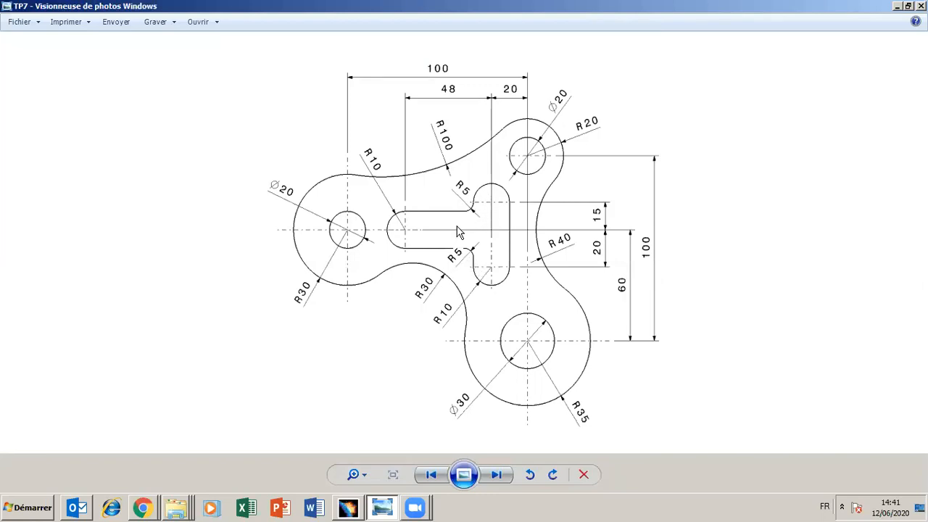
click(384, 512)
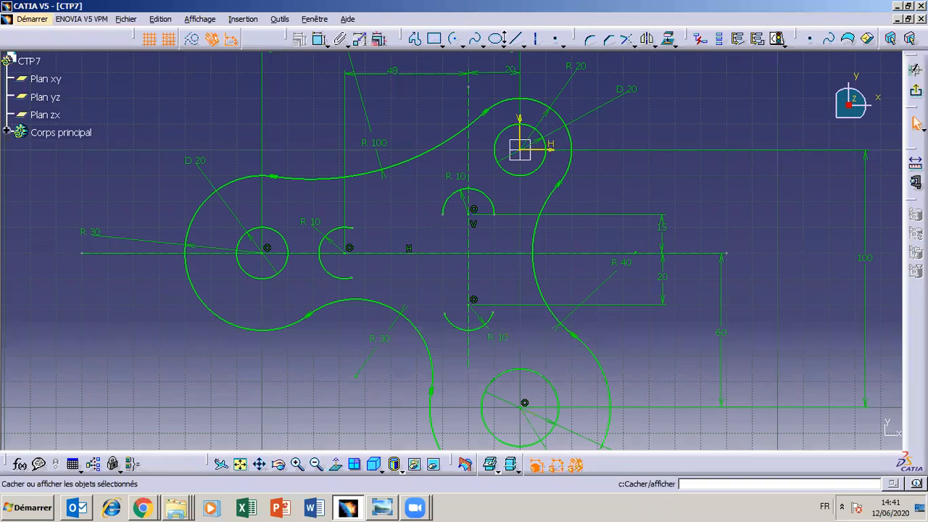
click(516, 38)
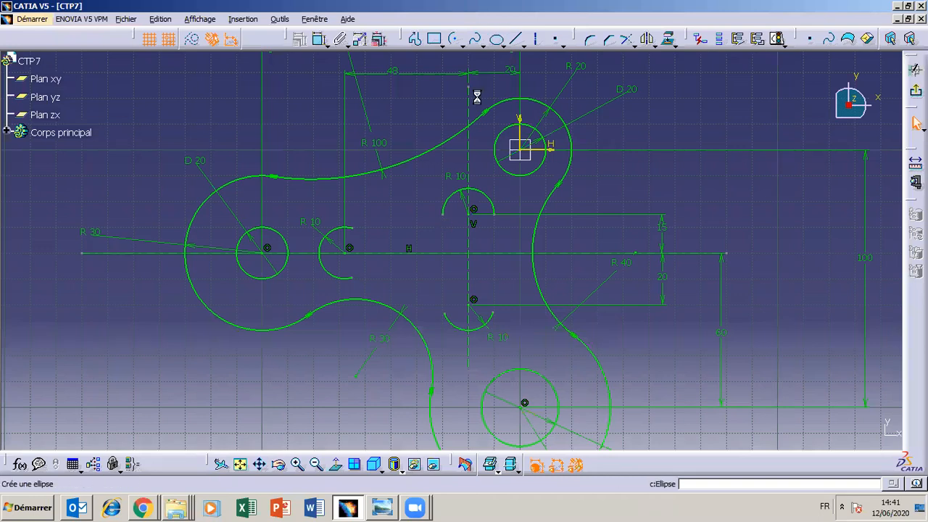
click(353, 229)
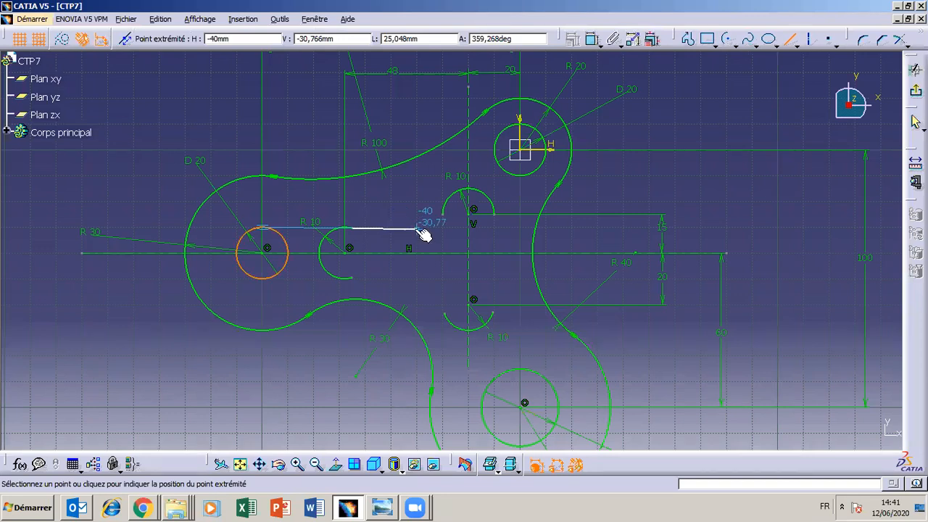
click(418, 229)
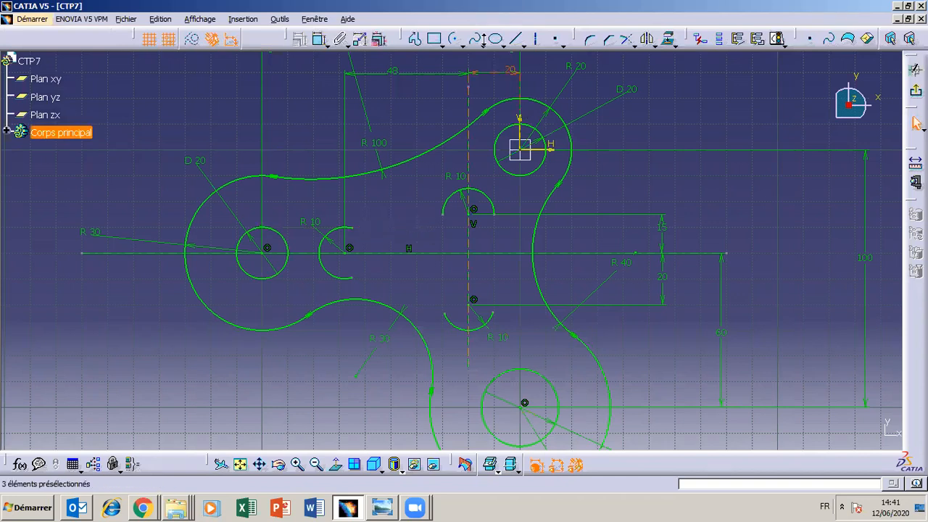
- Draw a horizontal line about 25 mm long from the left slot arc's upper end and a near-horizontal one about 31 mm from its lower end
click(495, 38)
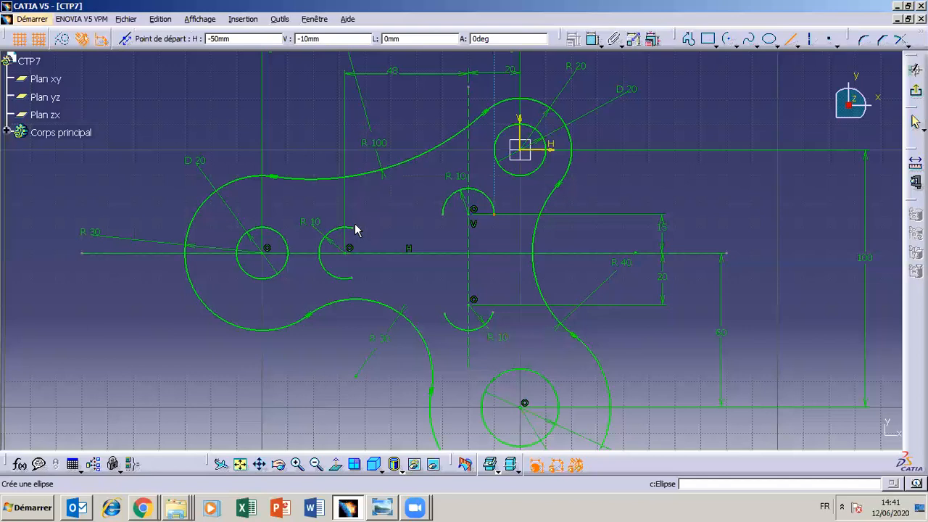
click(388, 229)
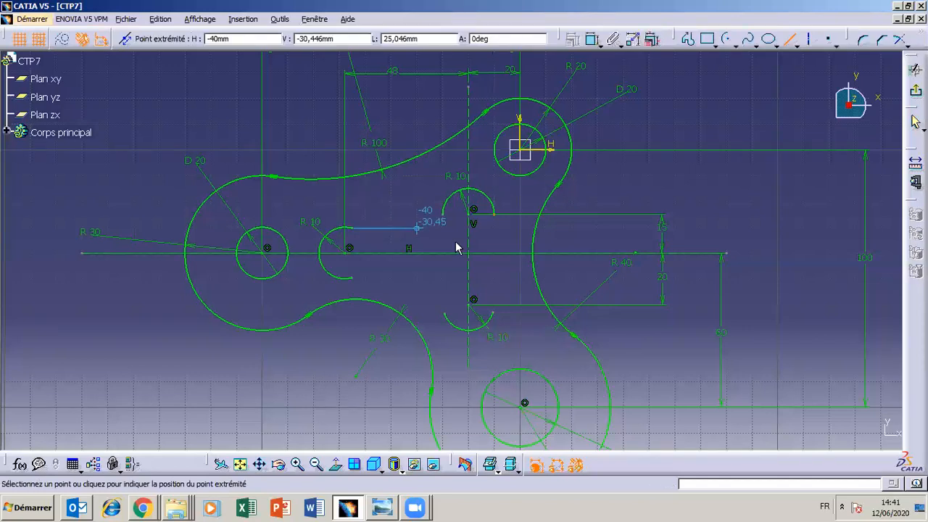
click(417, 229)
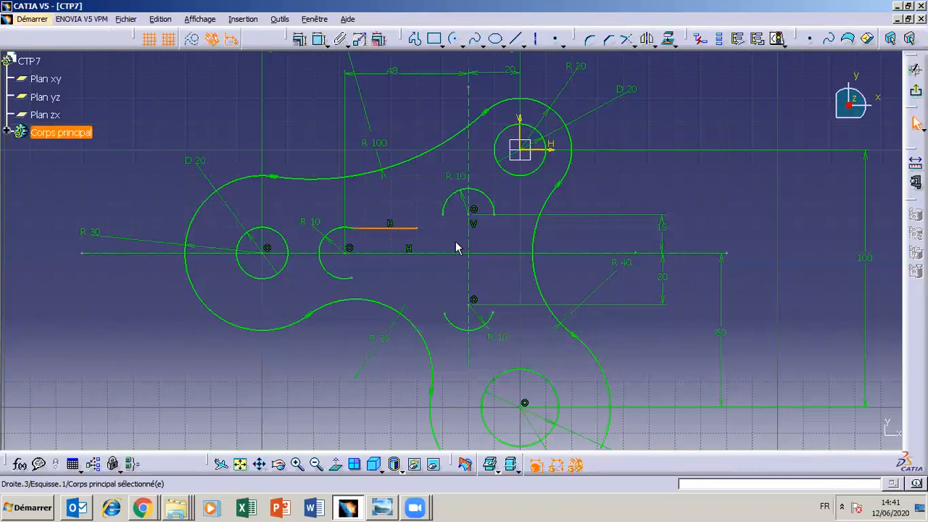
click(516, 40)
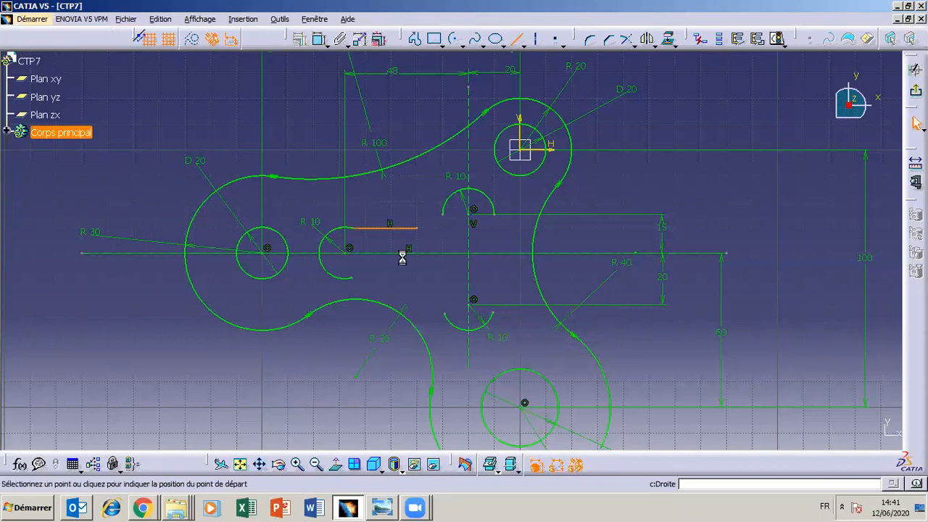
click(350, 277)
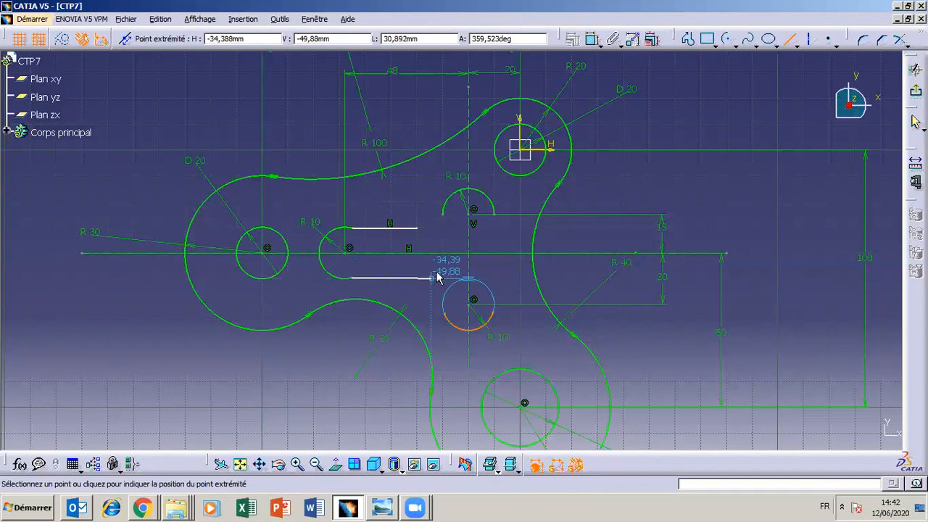
click(433, 283)
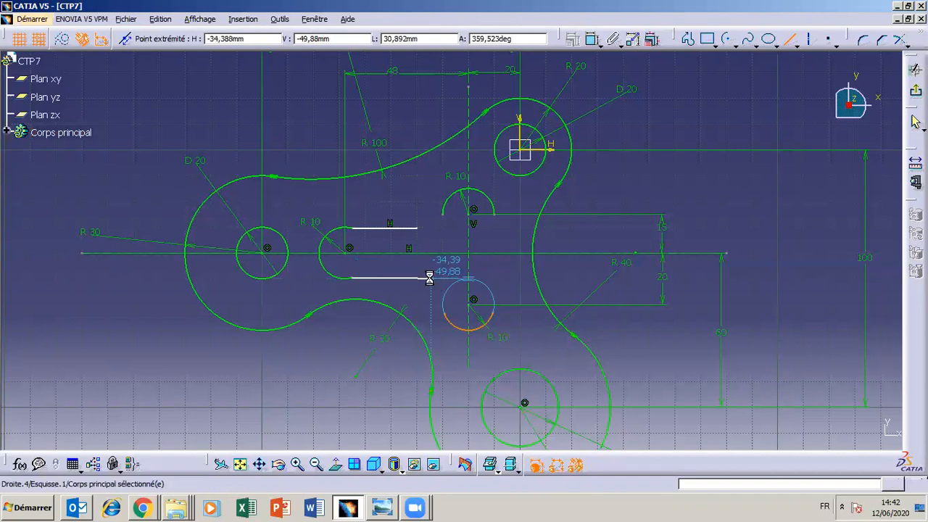
- Remove the tangency constraint between the slot's lower line and the lower R 10 arc
click(449, 322)
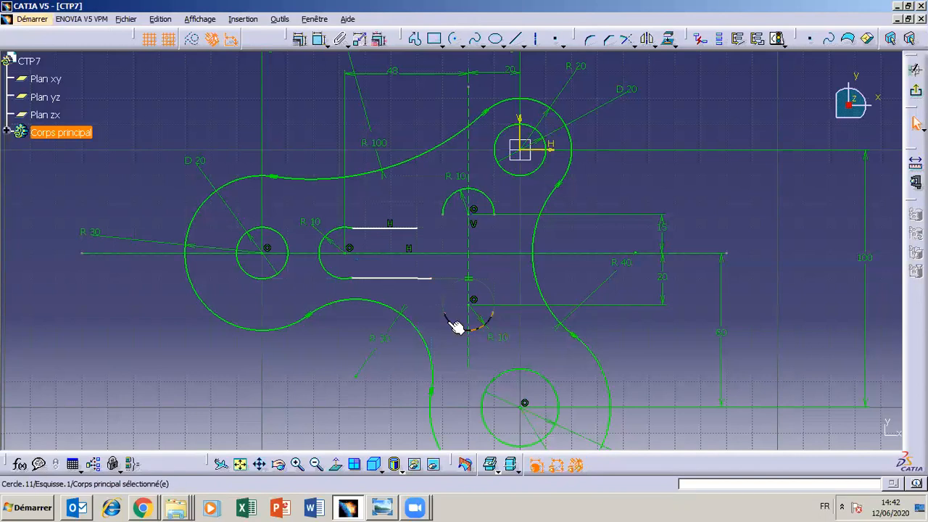
ctrl+click(406, 278)
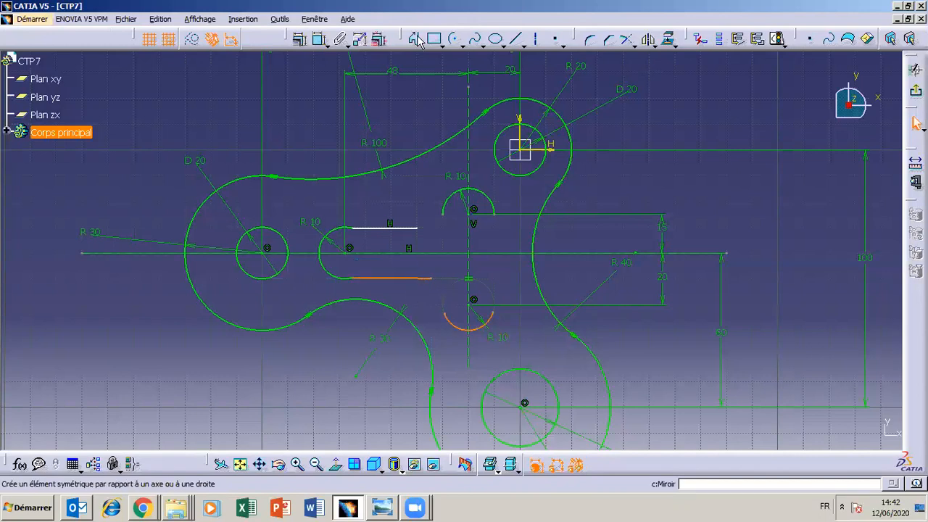
click(299, 39)
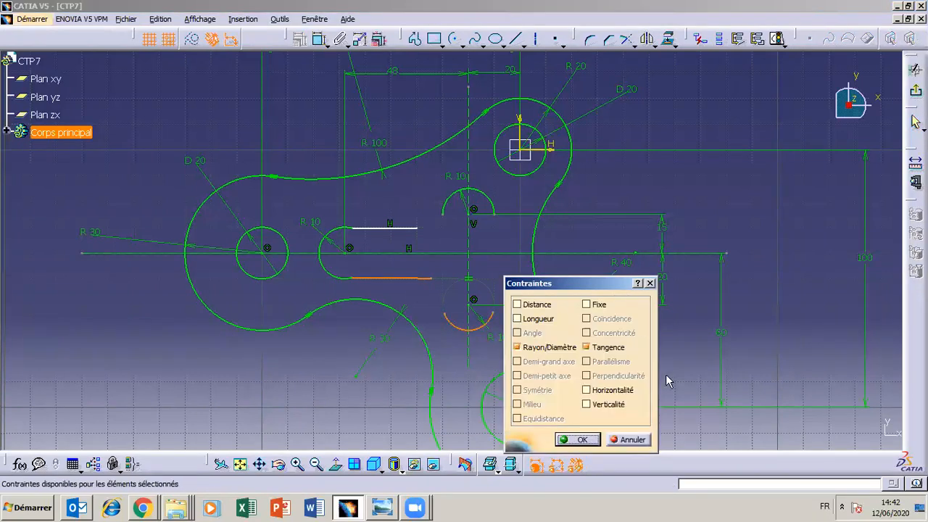
click(587, 347)
click(580, 439)
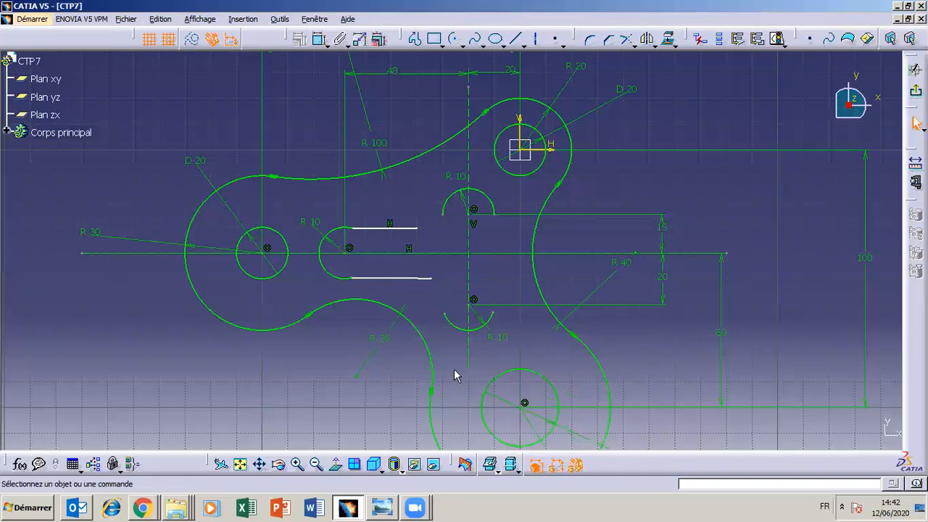
- Examine the slot's inner corner radii close up on the TP7 drawing, restore the full view and return to CATIA
click(384, 509)
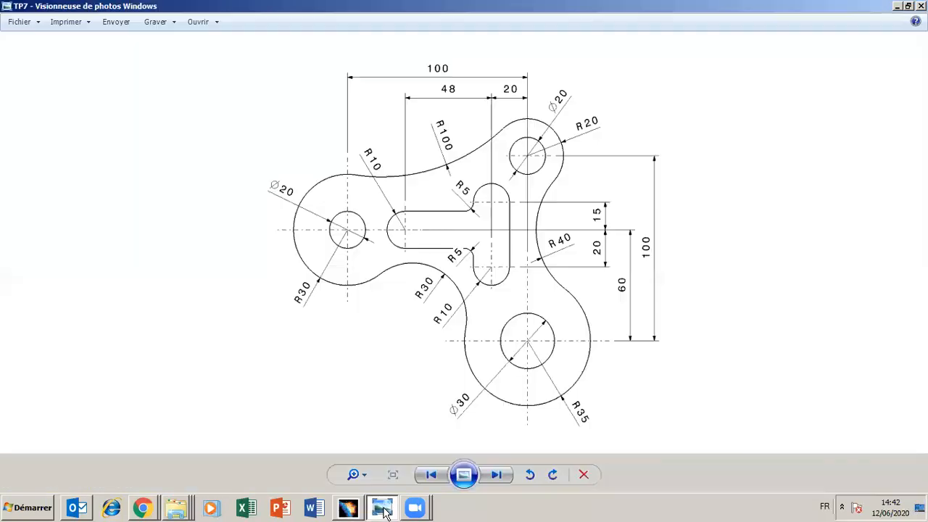
click(356, 474)
drag(356, 472, 357, 443)
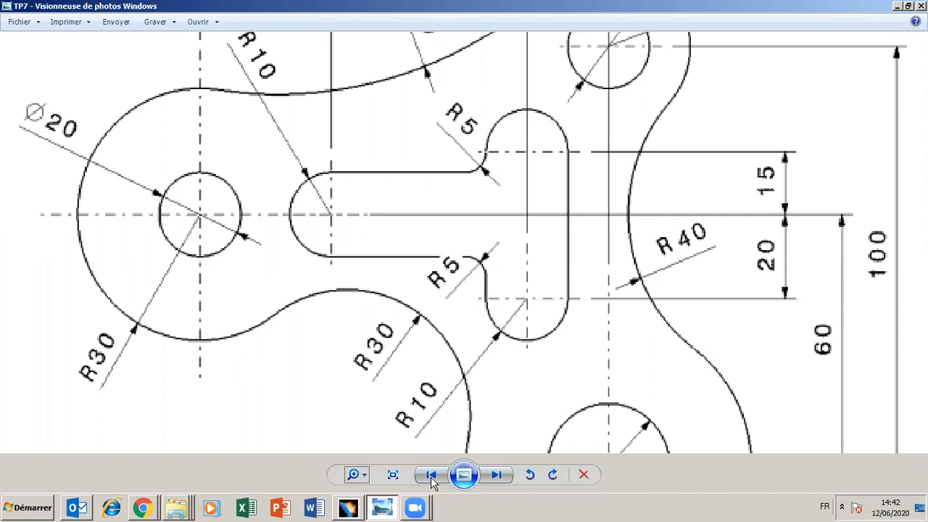
click(353, 474)
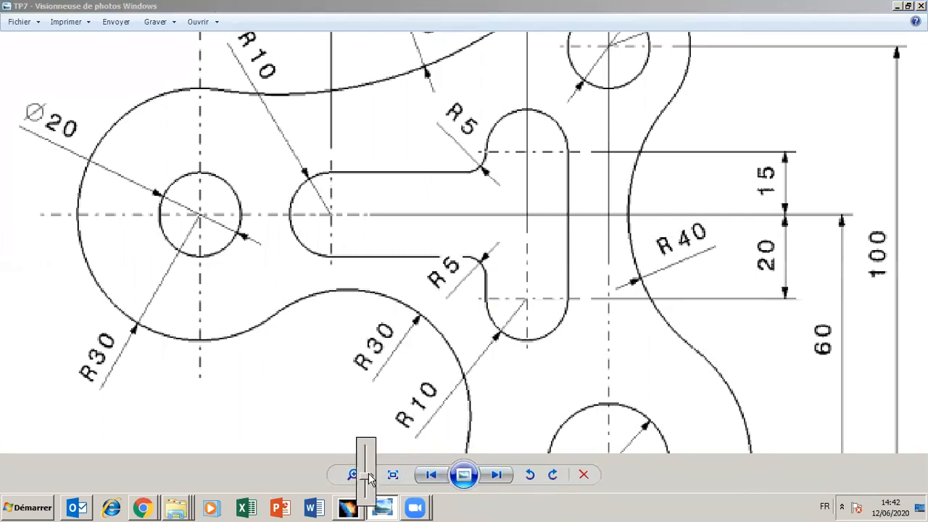
click(368, 483)
drag(367, 479, 367, 491)
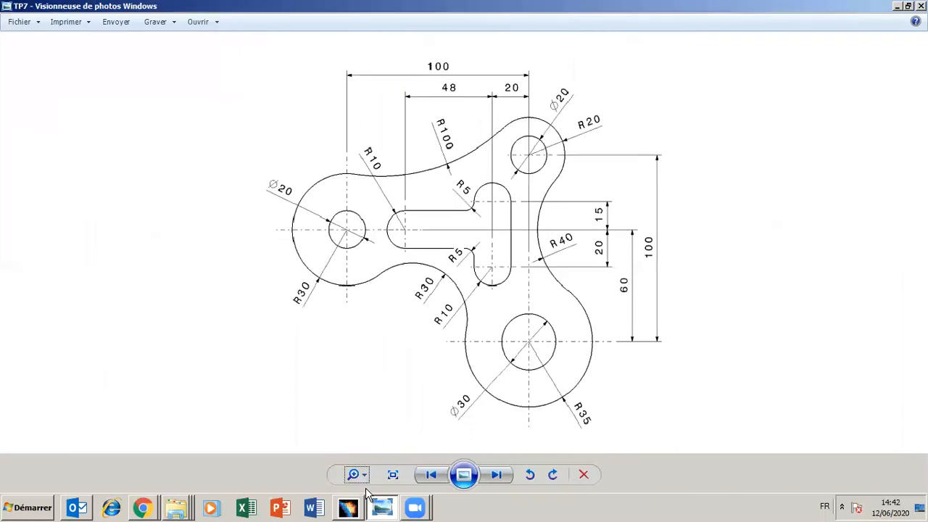
click(345, 507)
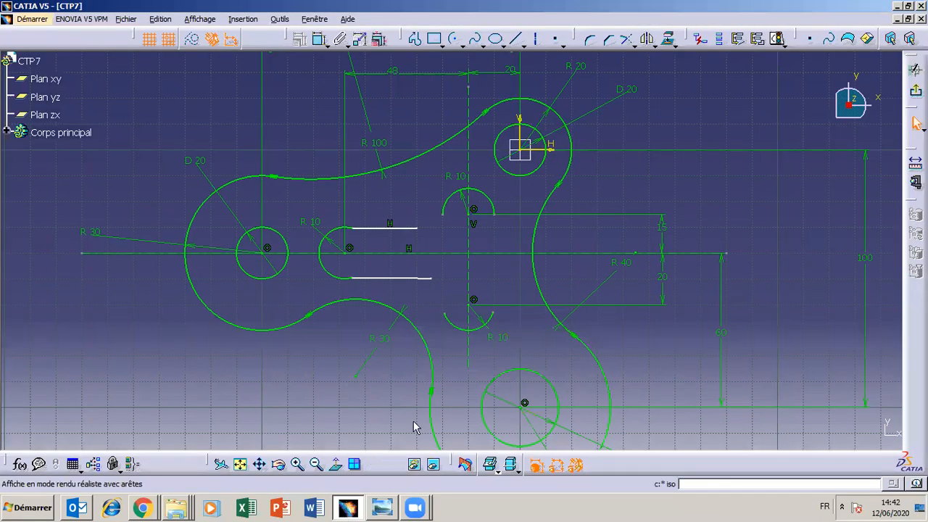
- Add a corner fillet of about 9.5 mm radius between the slot's upper line and the upper R 10 arc
click(412, 229)
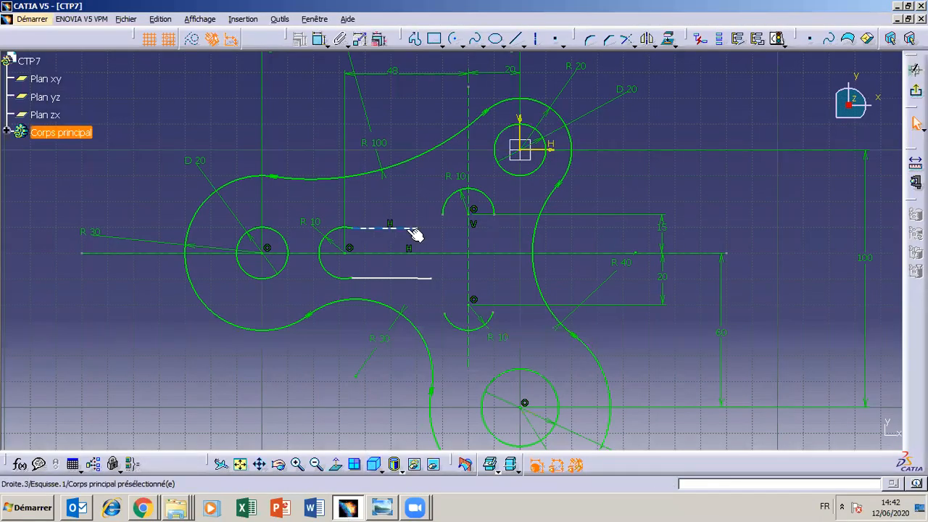
ctrl+click(451, 206)
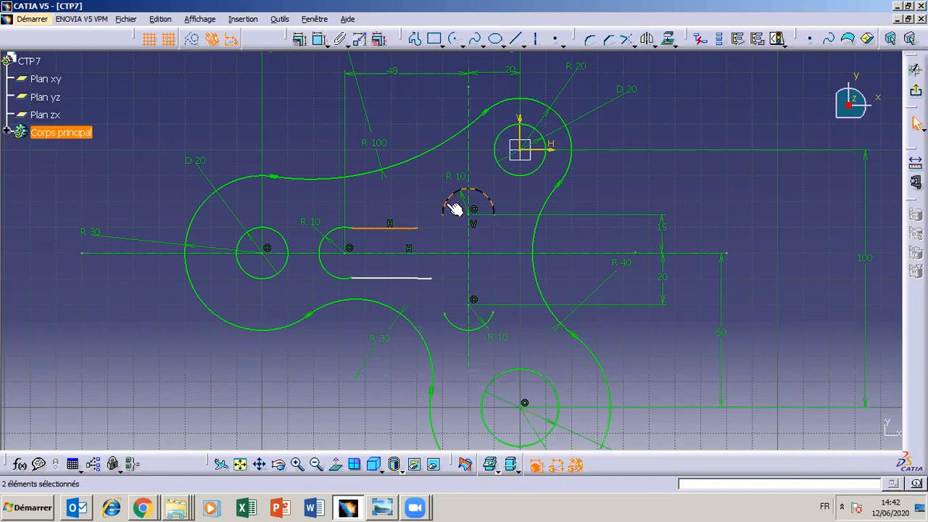
click(608, 39)
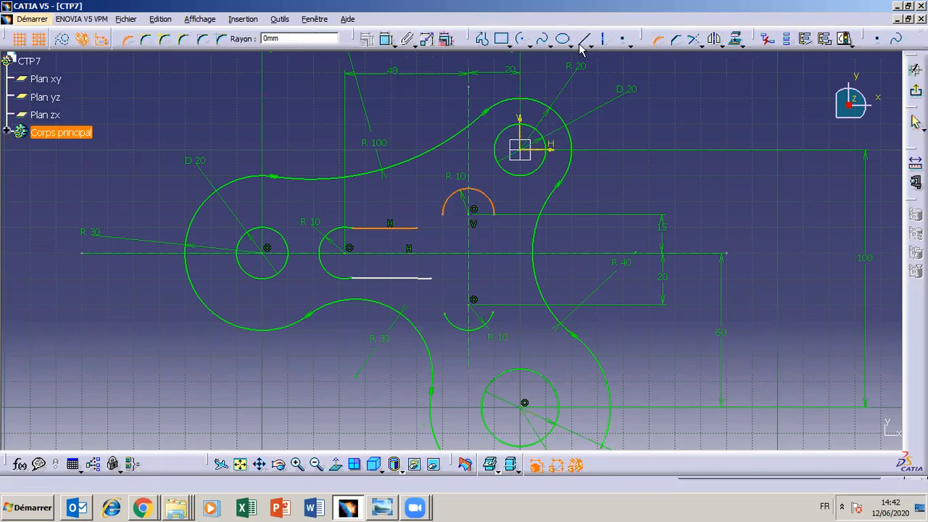
click(447, 226)
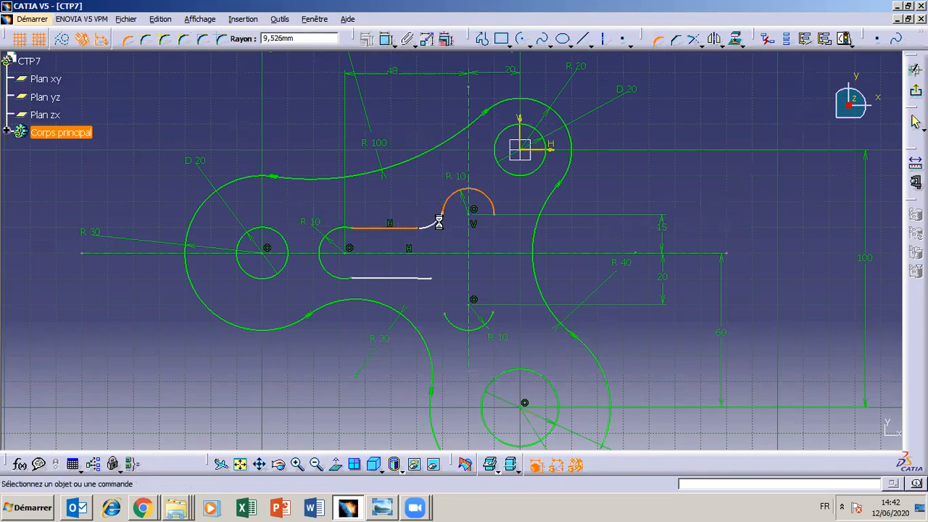
- Set the new slot corner's radius to 5 mm, checking the value on the TP7 drawing
double_click(431, 216)
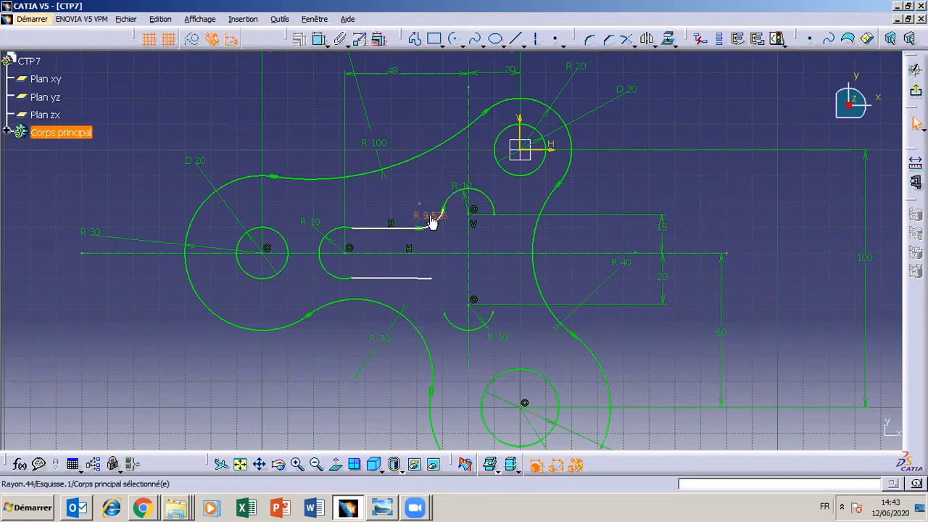
key(alt+Tab)
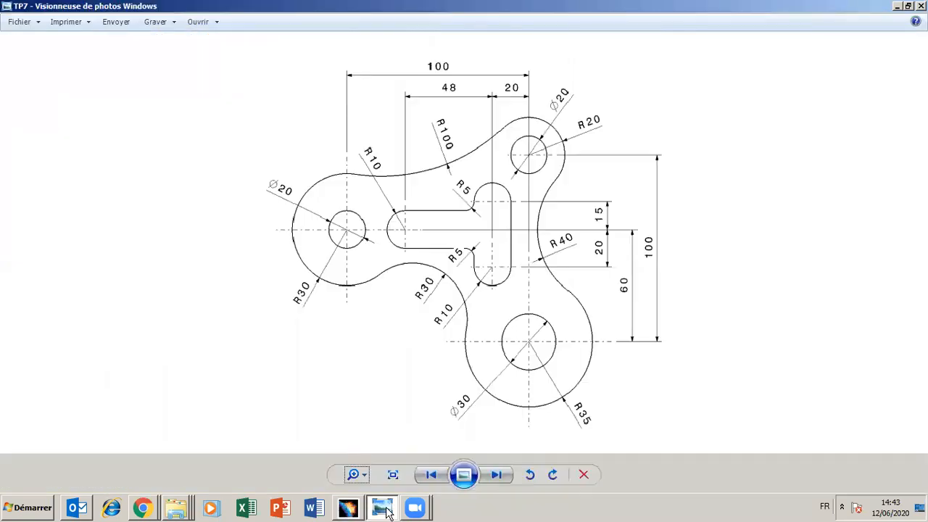
key(alt+Tab)
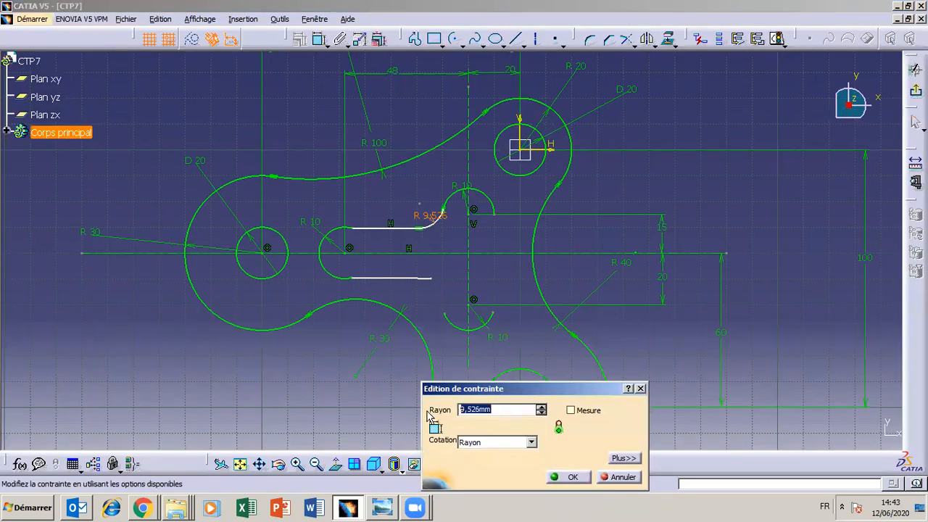
text(5)
key(Return)
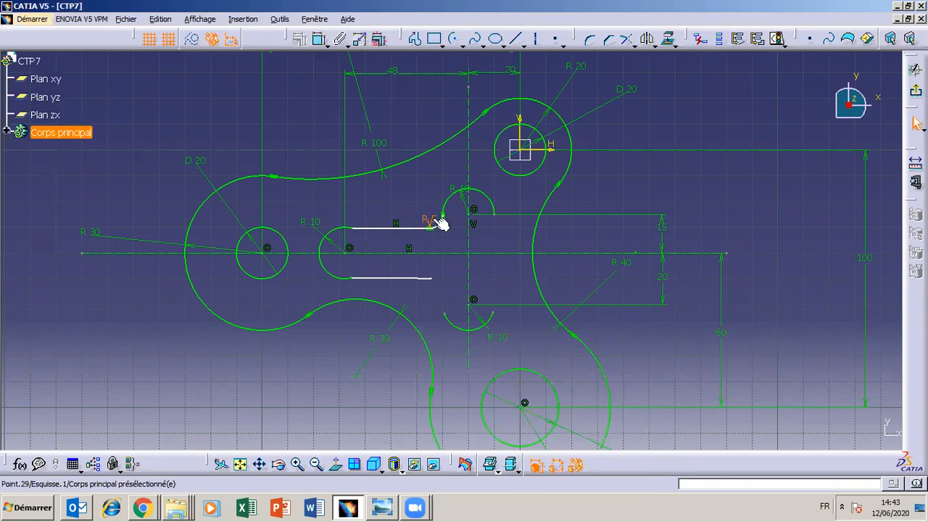
- Reposition the R 5 dimension label beside the slot's upper corner and clear the selection
mouse_move(429, 215)
mouse_down()
mouse_move(420, 212)
mouse_move(429, 210)
mouse_up()
click(413, 209)
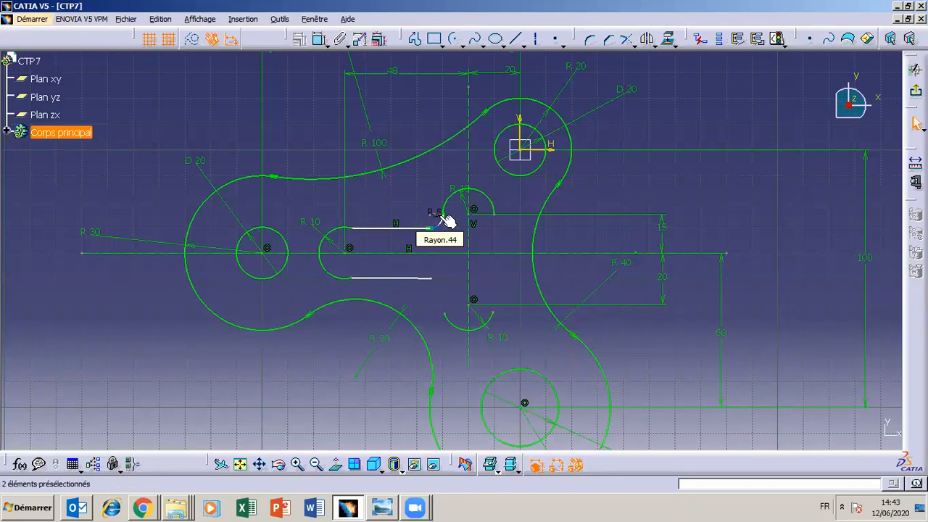
click(438, 218)
click(429, 218)
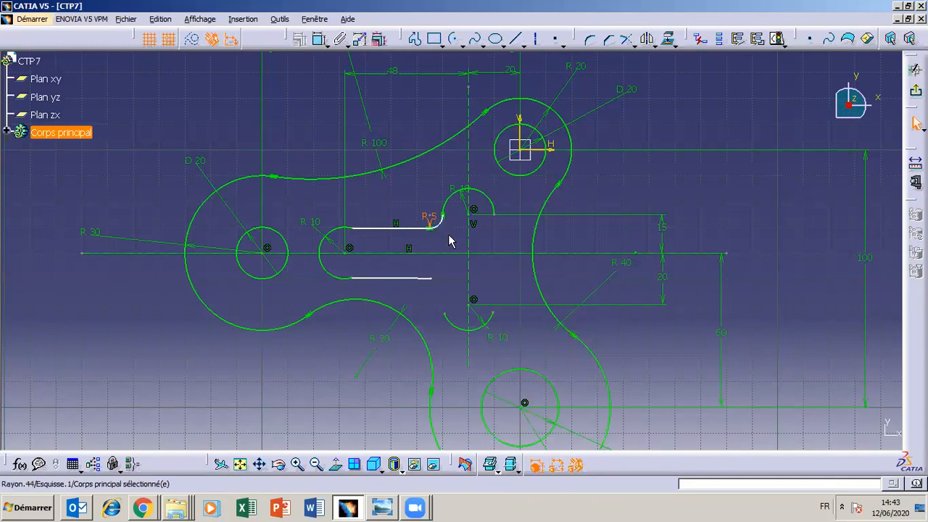
click(449, 240)
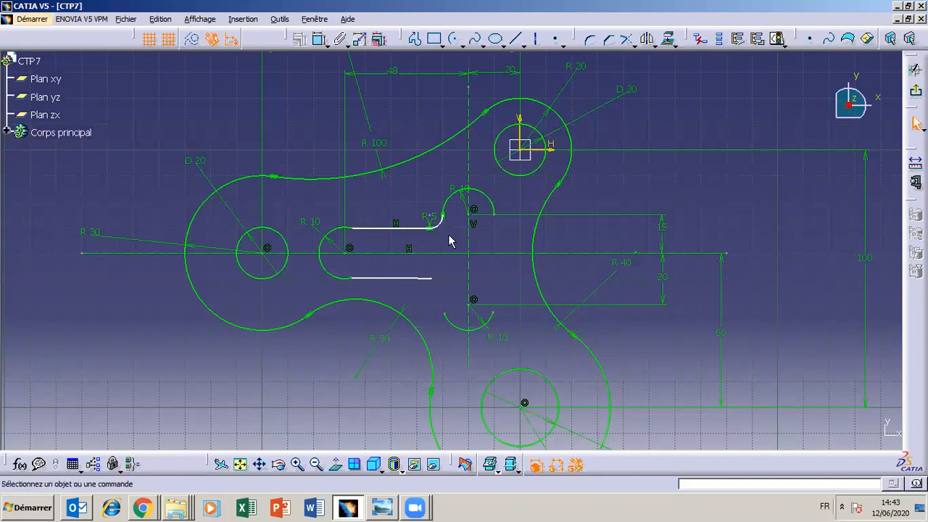
- Constrain the slot's lower line to be horizontal
click(416, 278)
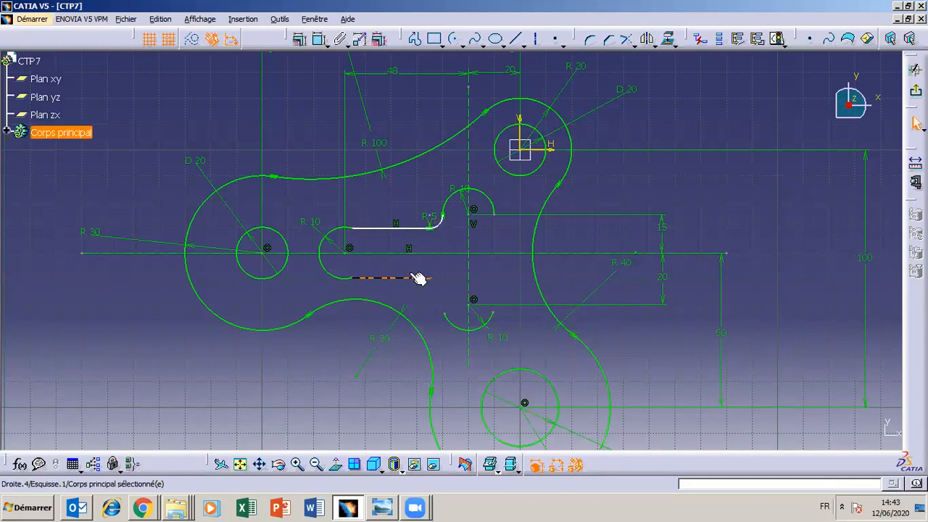
click(300, 37)
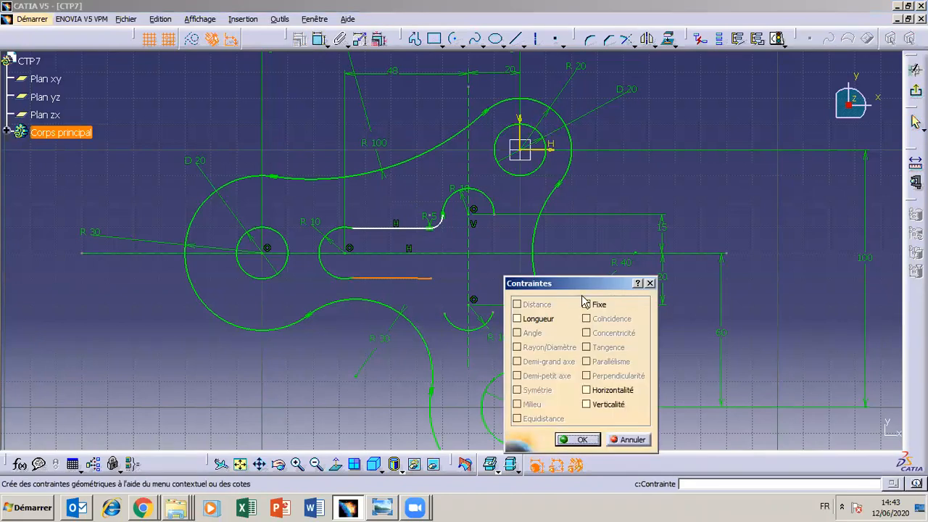
click(586, 391)
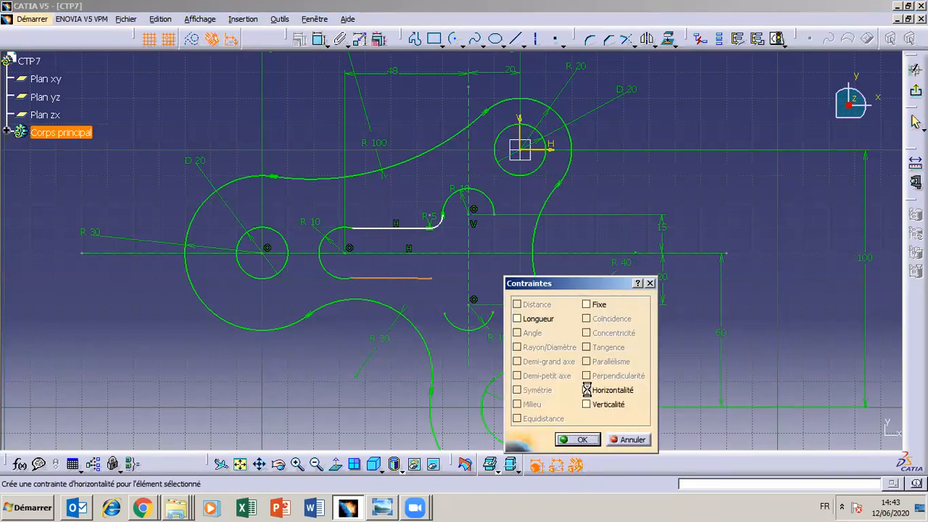
click(582, 440)
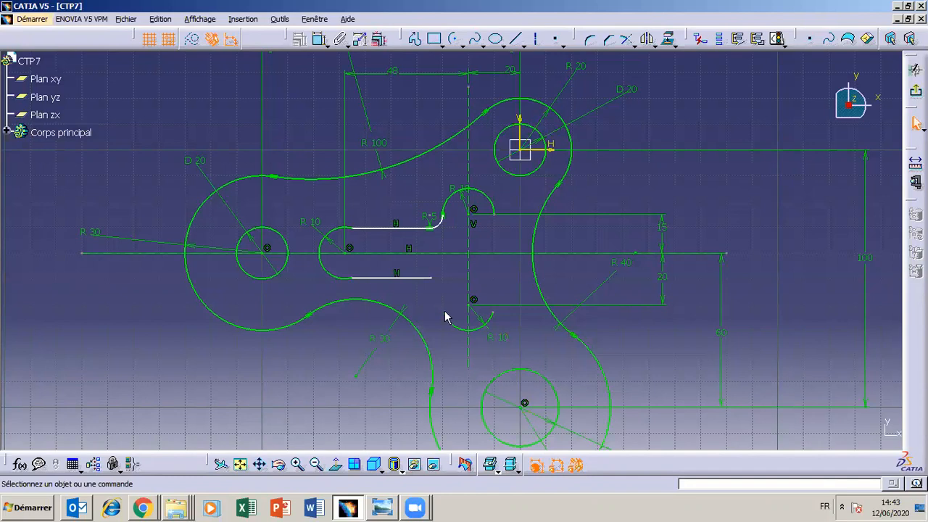
- Draw a short upright line from the lower R 10 arc's left end up to the slot's lower line's level, and remove their contact constraint
click(516, 35)
click(439, 308)
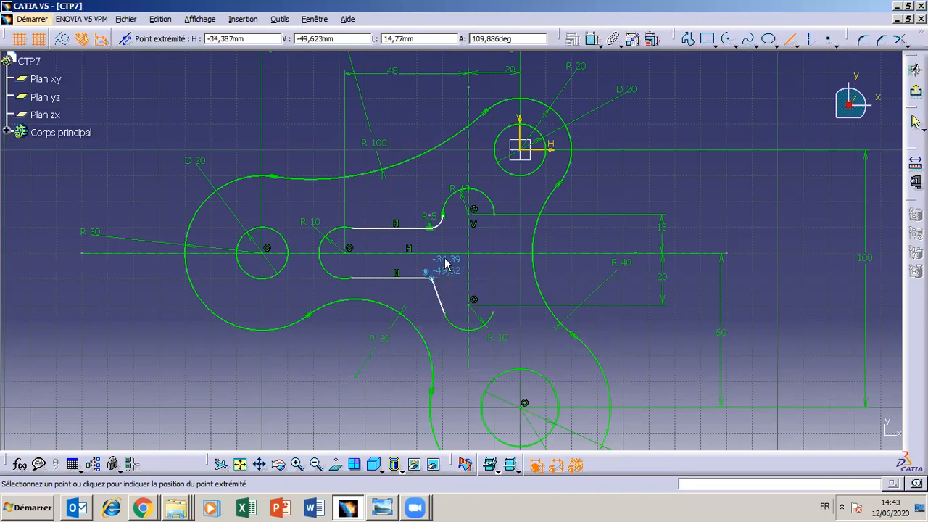
click(452, 304)
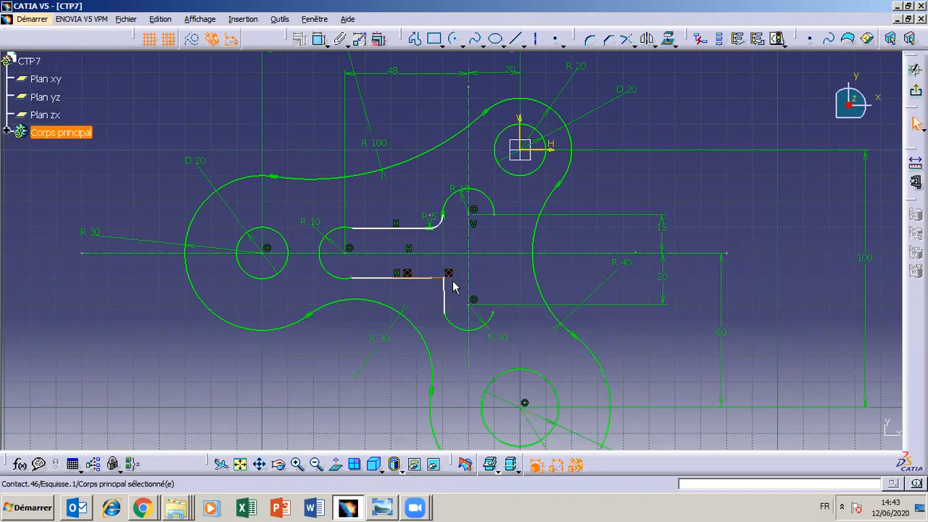
click(452, 286)
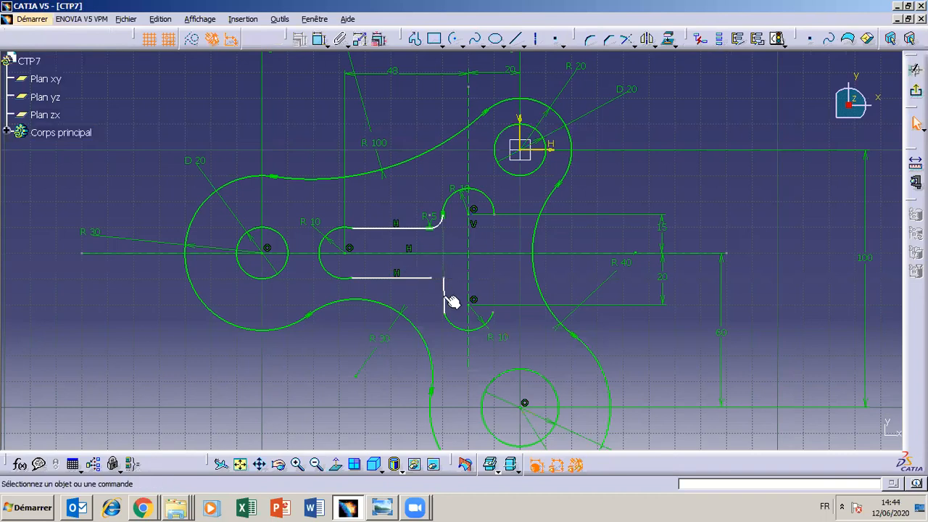
click(448, 297)
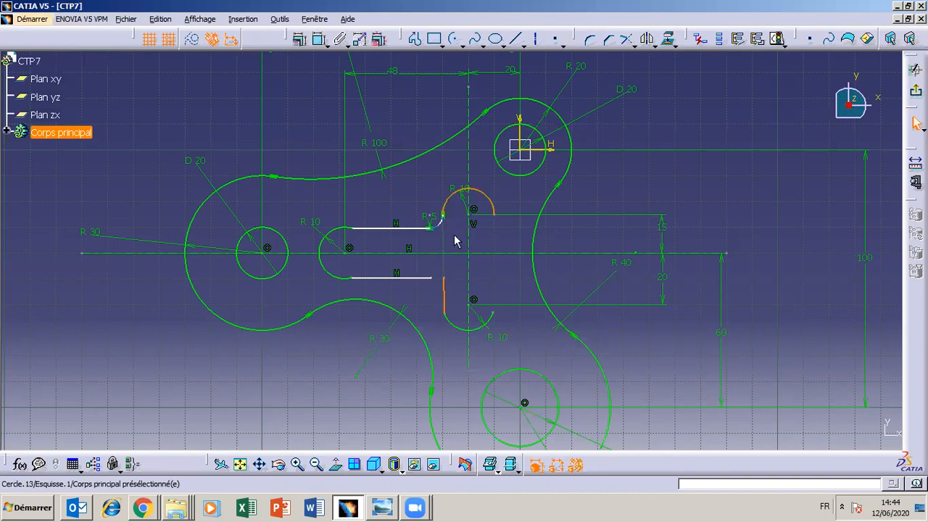
ctrl+click(449, 222)
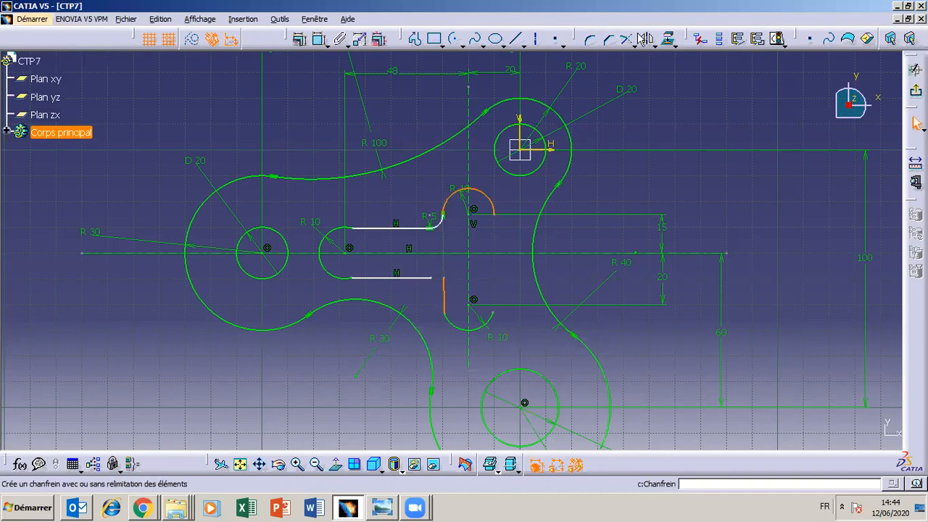
click(299, 40)
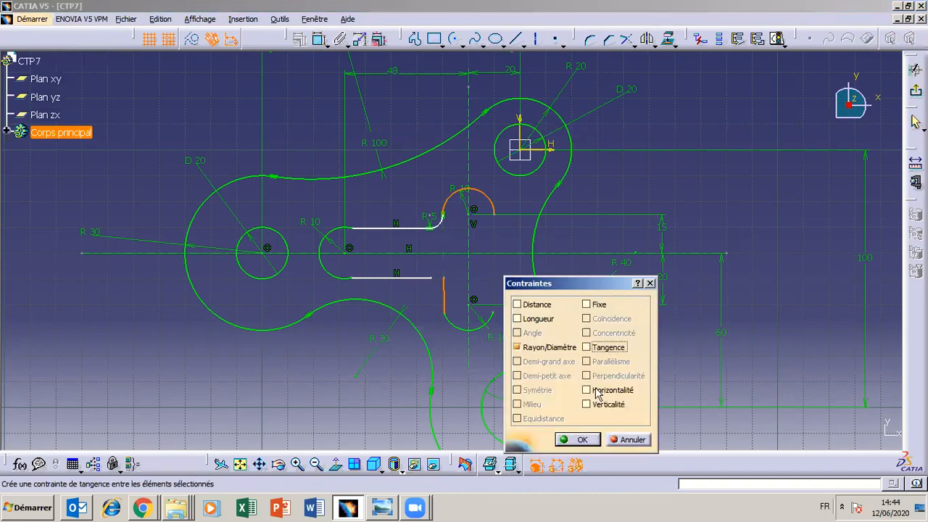
click(584, 440)
- Constrain the short line rising from the lower R 10 arc's left end to be vertical
click(443, 292)
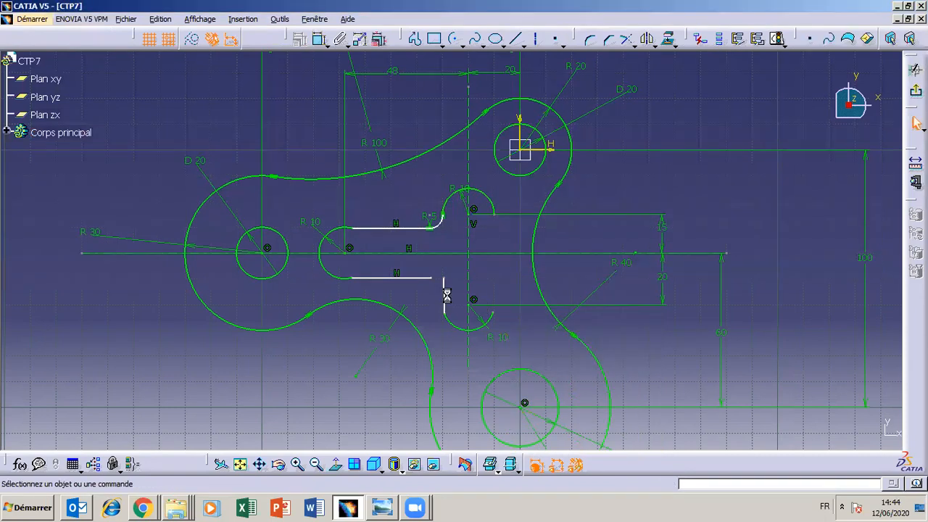
click(298, 40)
click(586, 404)
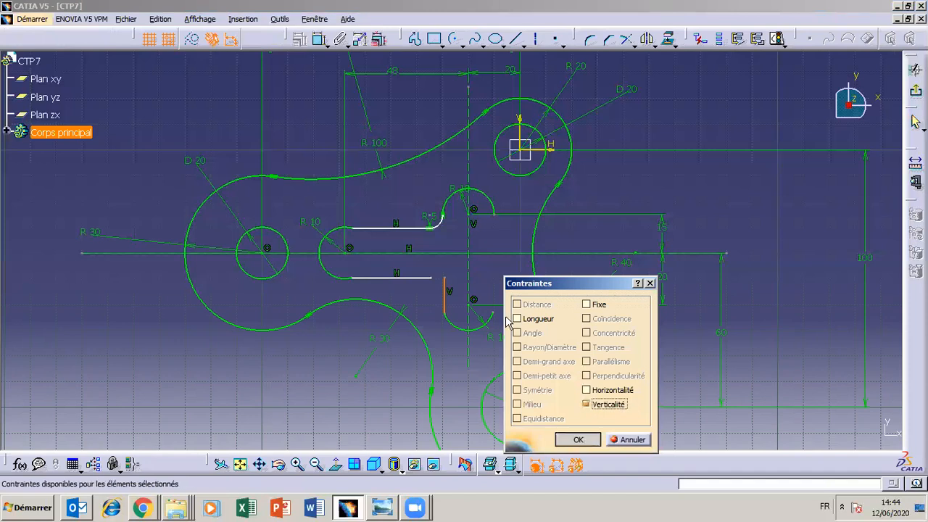
key(Return)
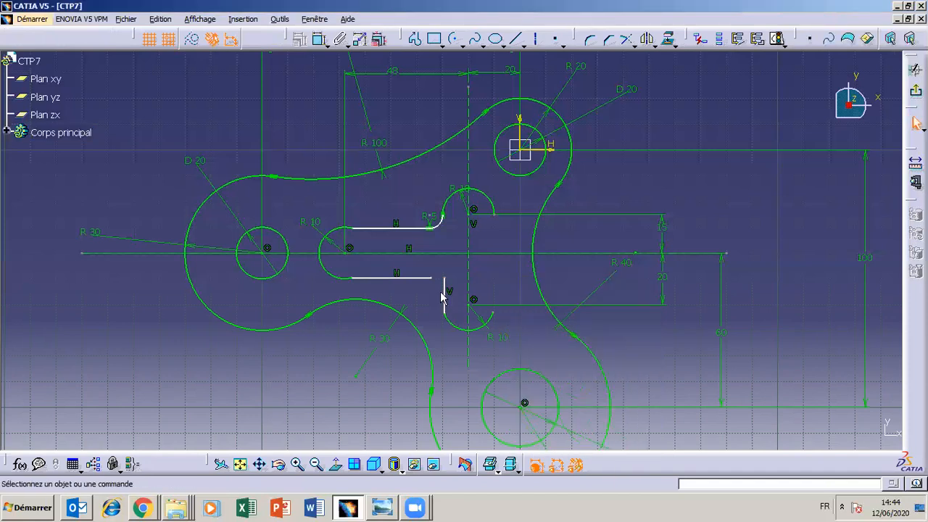
- Add a corner fillet of about 6.9 mm radius between the slot's lower horizontal line and the short vertical line
click(445, 292)
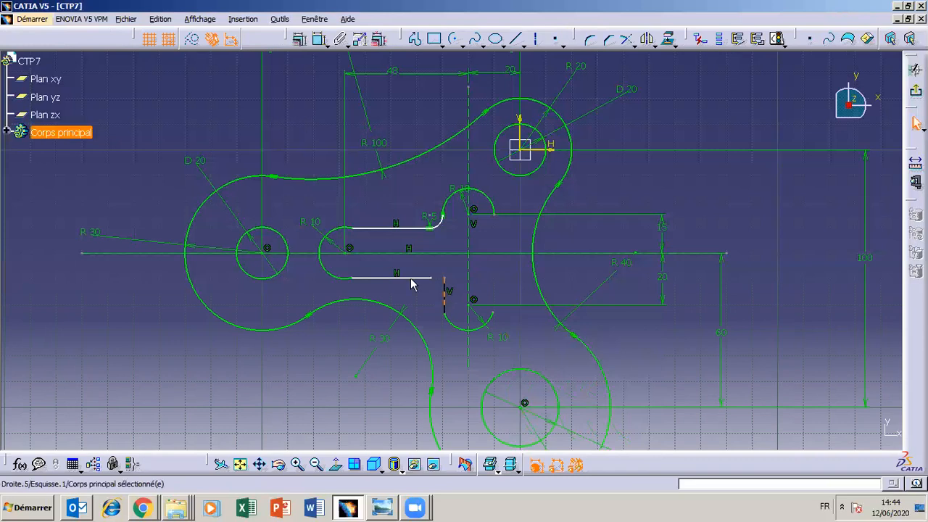
ctrl+click(408, 276)
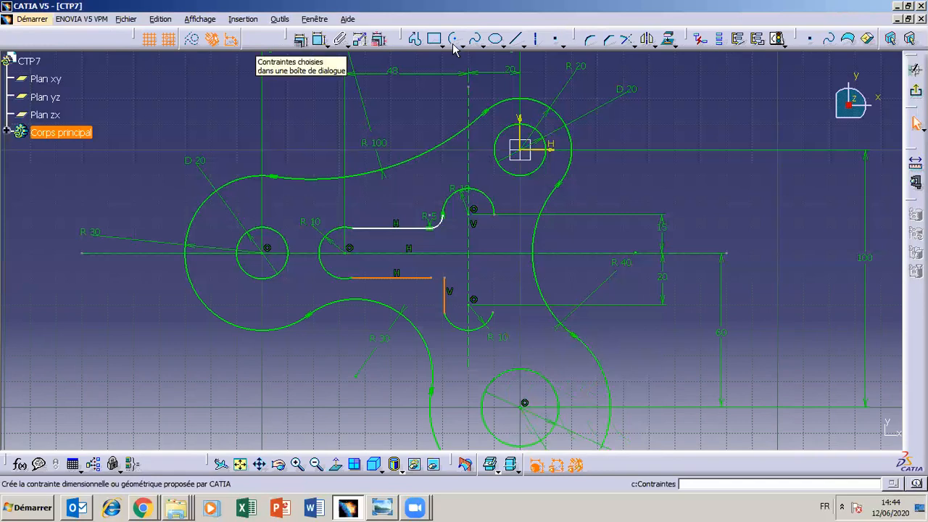
click(583, 41)
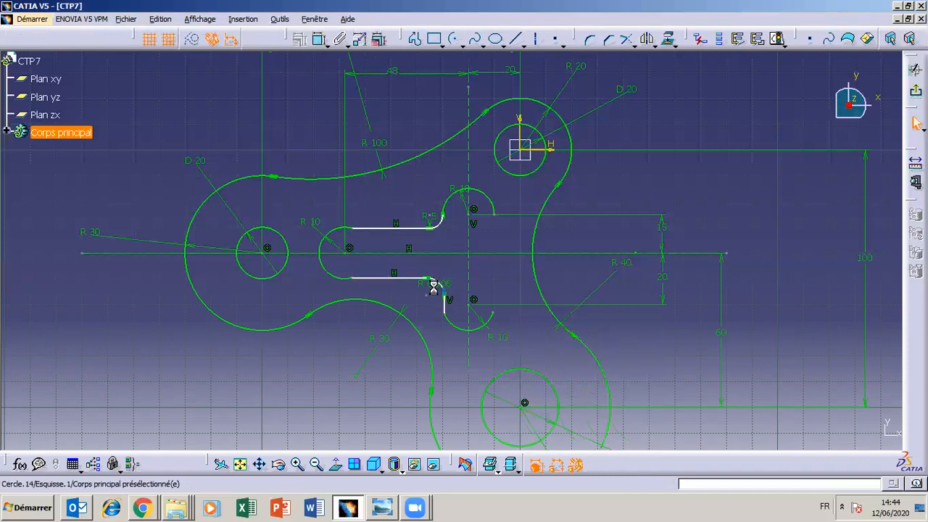
- Set the slot's lower corner radius to 5 mm, checking the value on the TP7 drawing, and return to CATIA
double_click(437, 283)
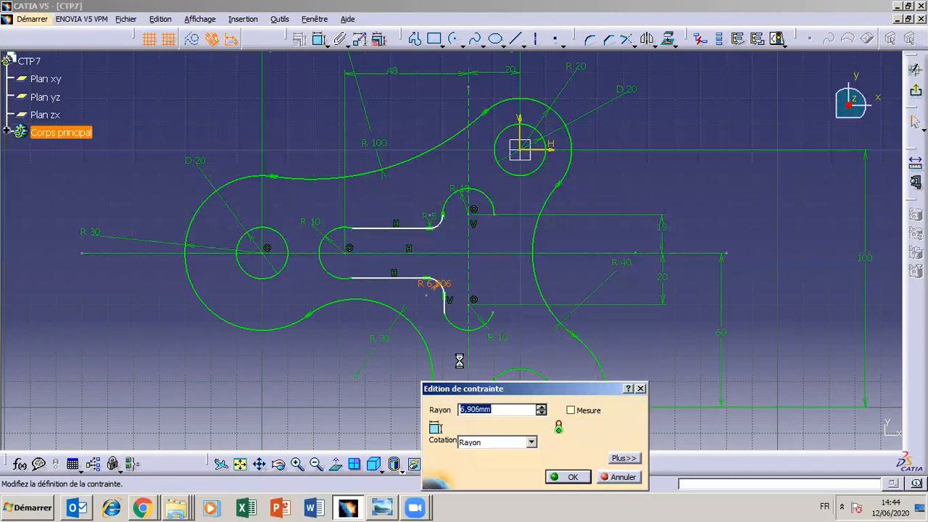
click(384, 507)
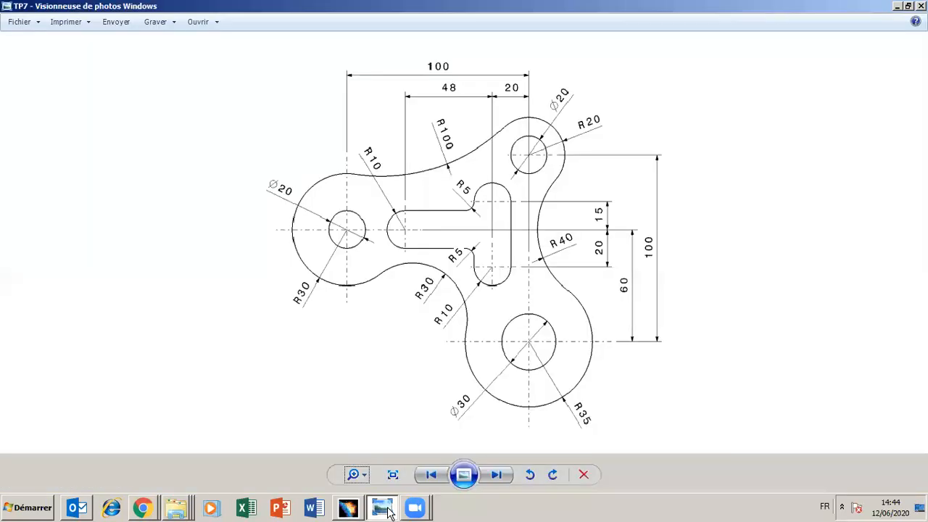
click(384, 508)
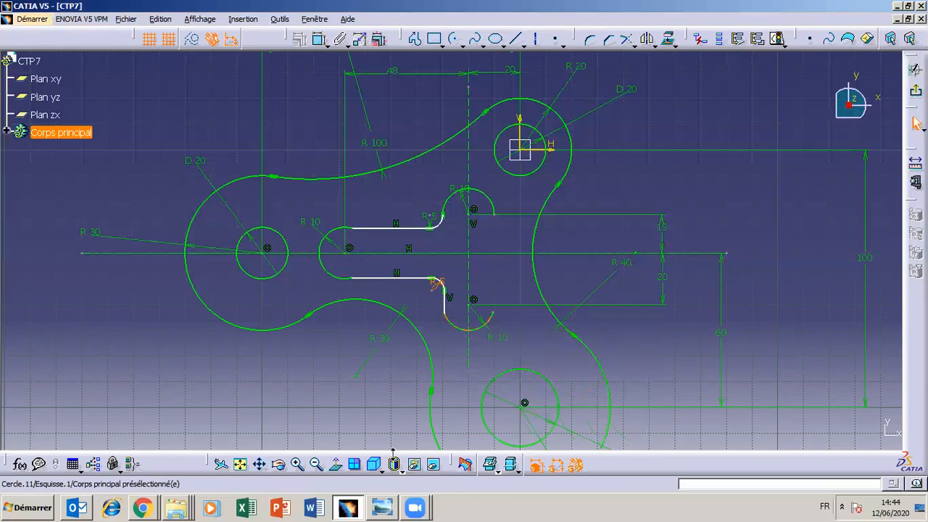
click(357, 510)
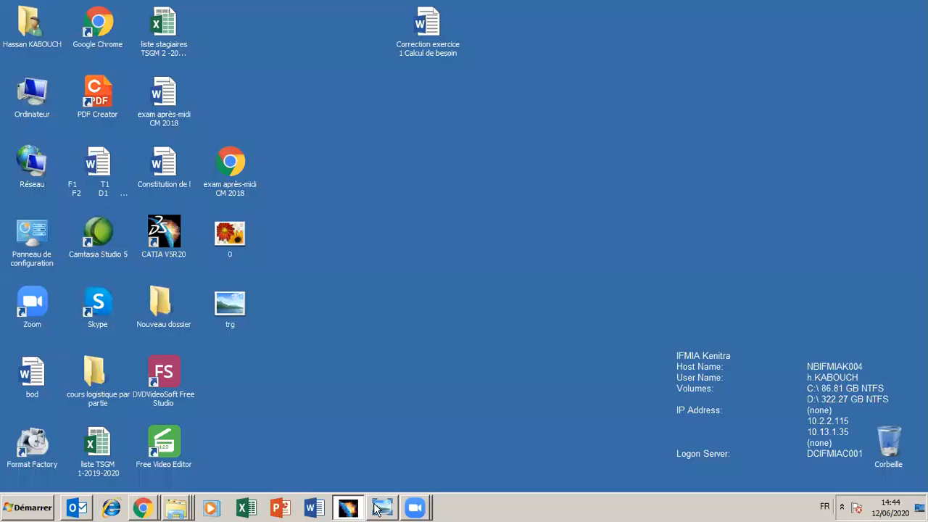
click(377, 509)
click(347, 508)
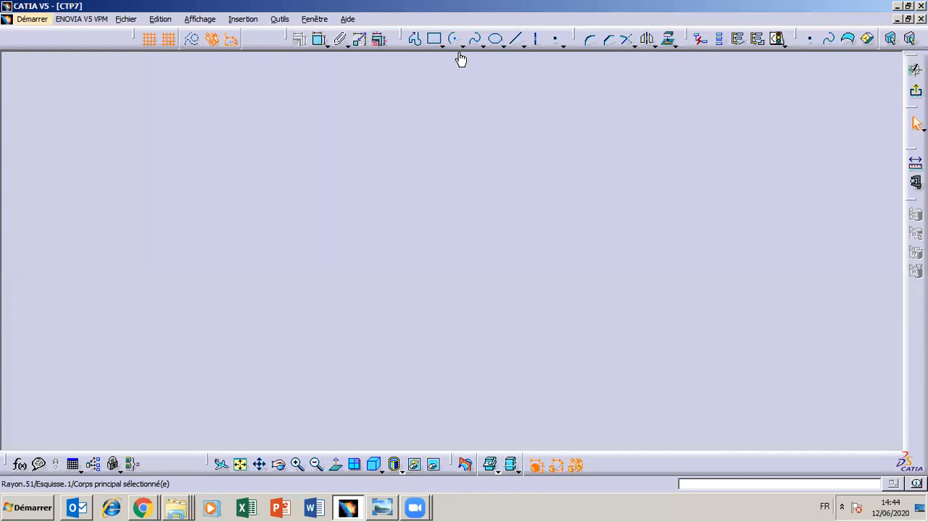
- Draw a line about 38 mm long joining the right ends of the slot's upper and lower R 10 arcs
click(512, 38)
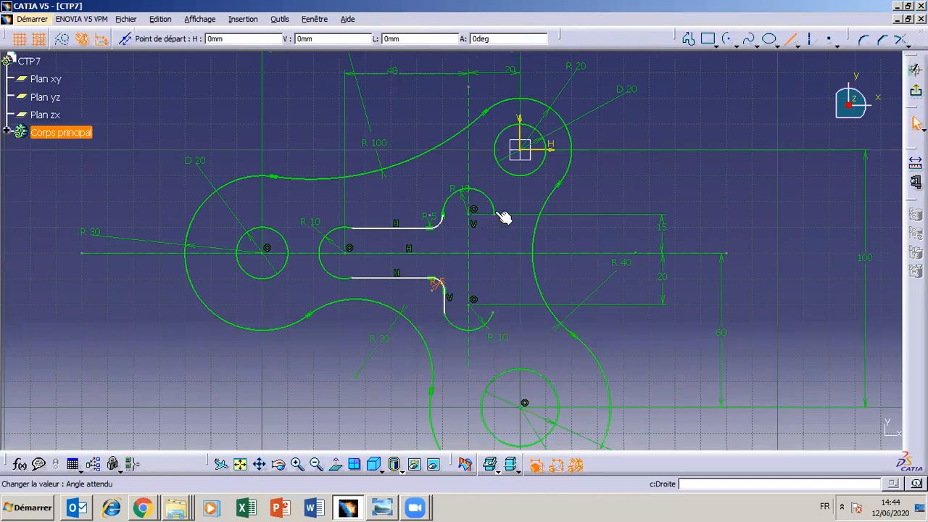
click(499, 216)
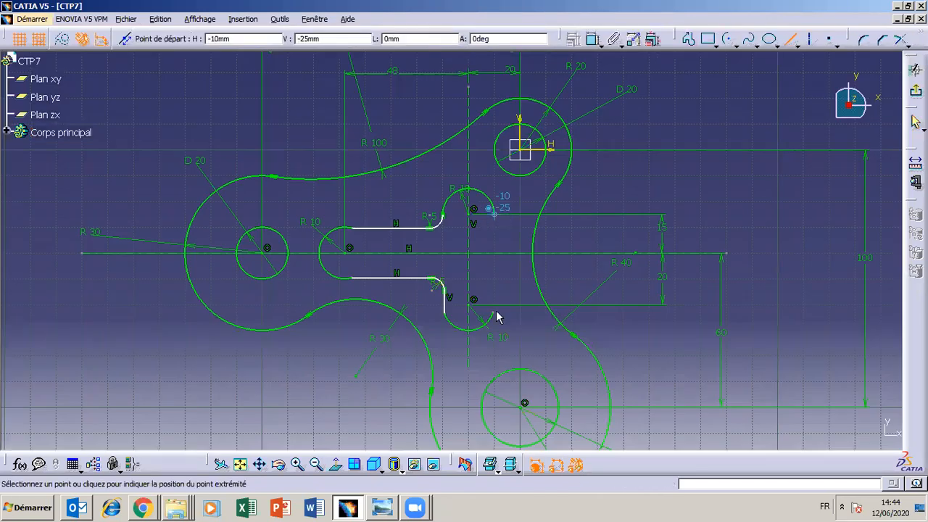
click(493, 311)
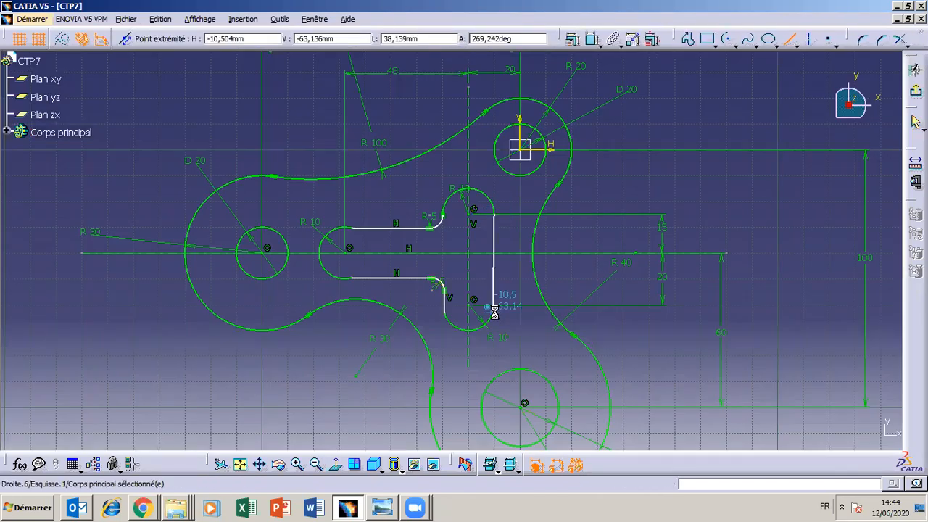
- Constrain the line closing the slot's right side to be vertical
click(500, 264)
click(496, 263)
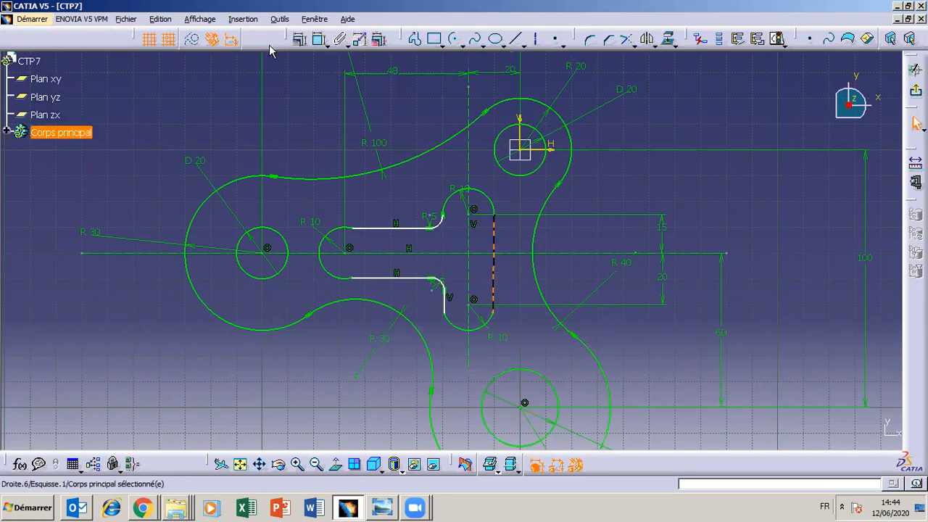
click(300, 44)
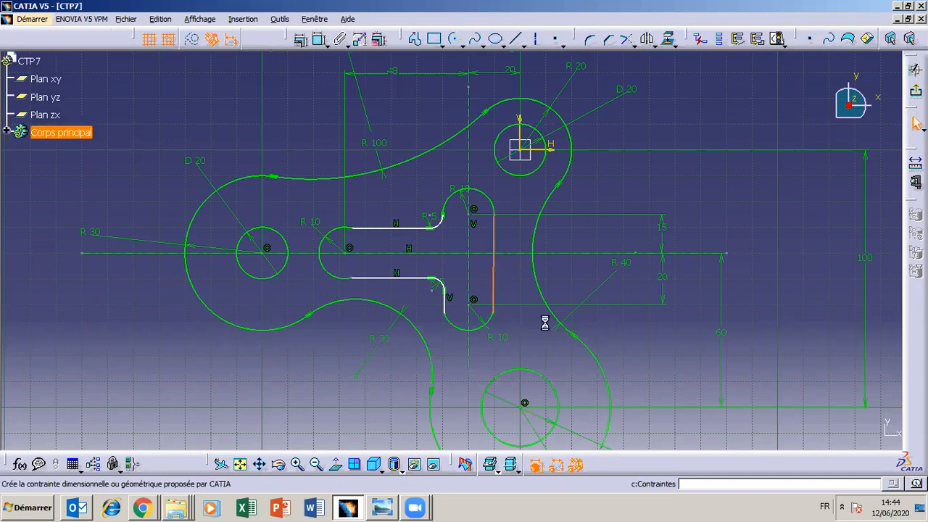
click(585, 404)
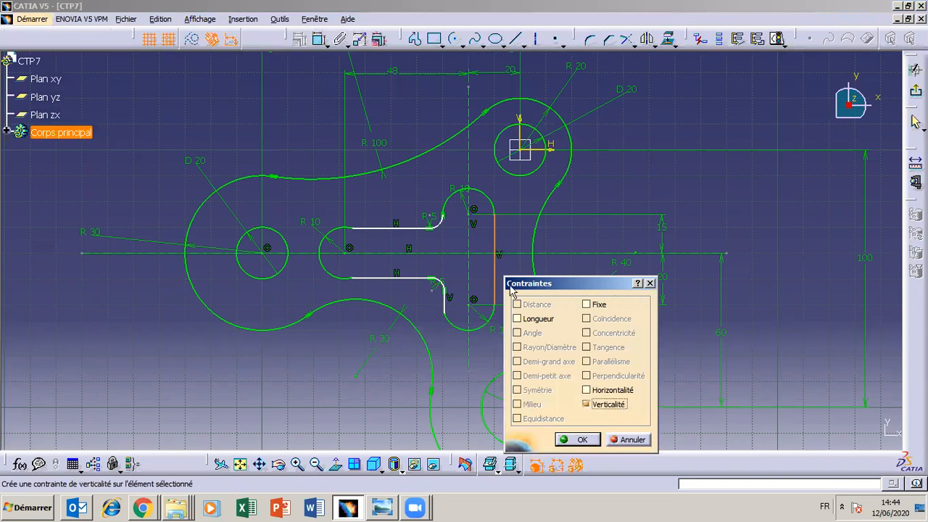
key(Return)
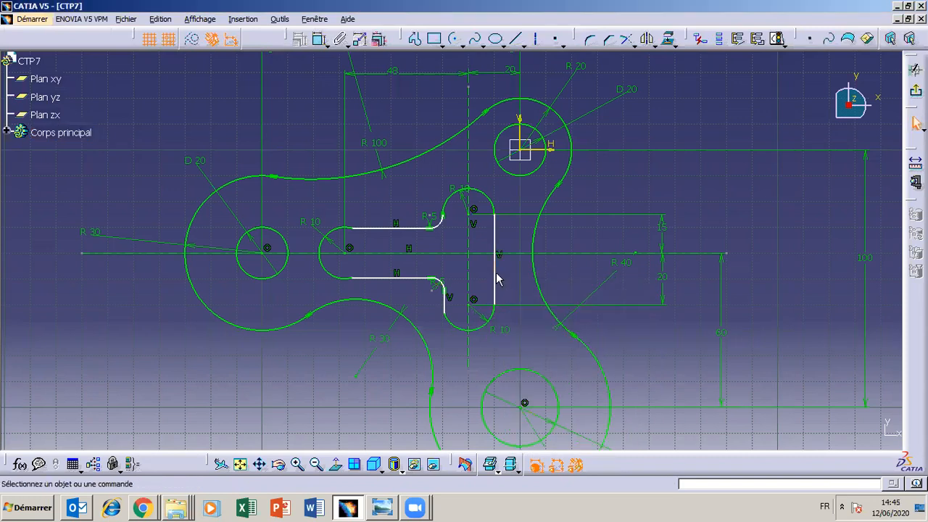
- Make the slot's right vertical line tangent to the upper R 10 arc
ctrl+click(491, 199)
click(302, 39)
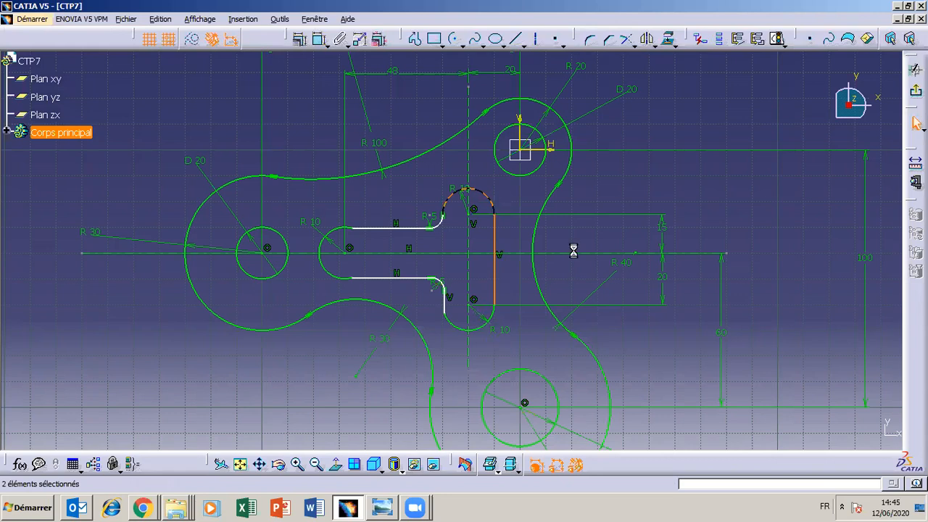
click(592, 346)
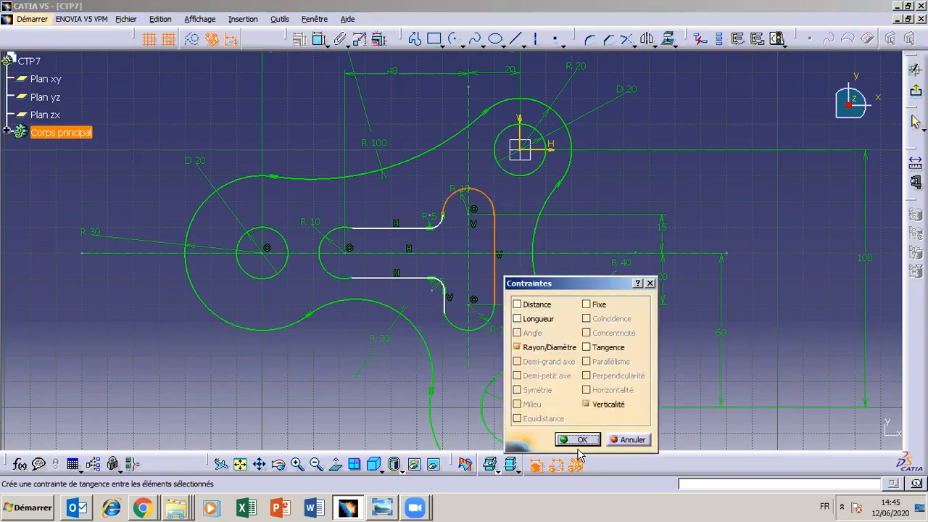
key(Return)
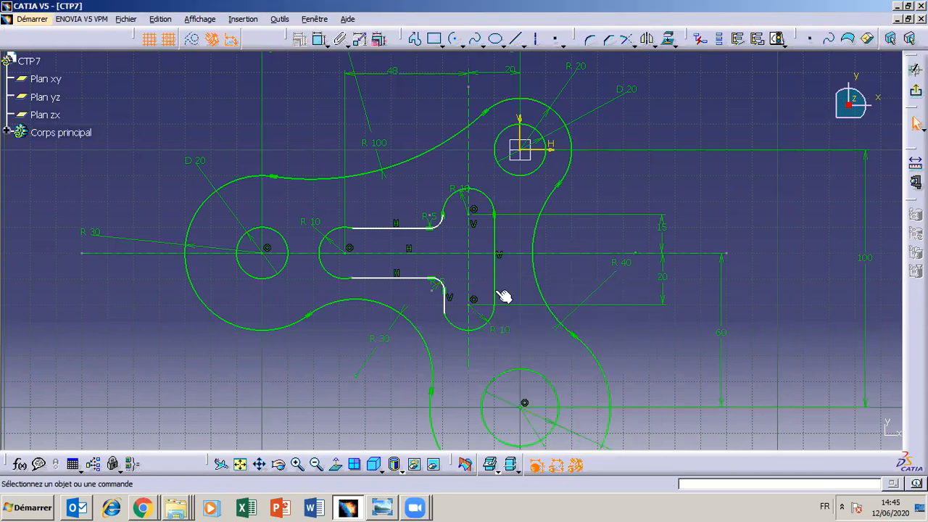
- Try to make the slot's right vertical line tangent to the lower R 10 arc
click(301, 41)
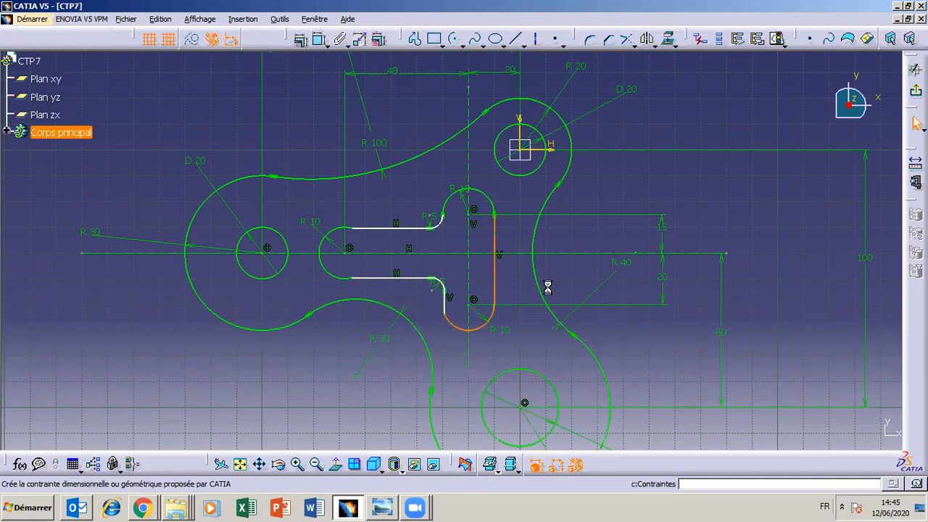
click(587, 349)
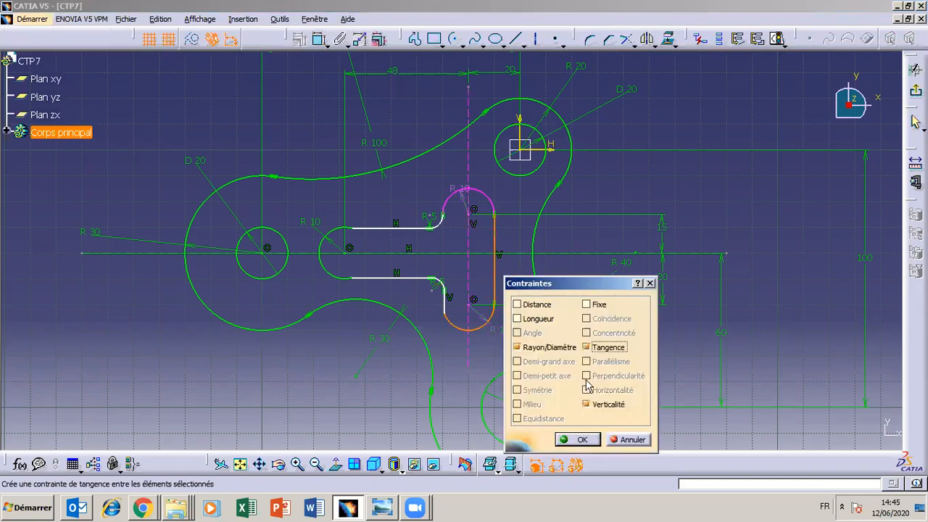
click(631, 440)
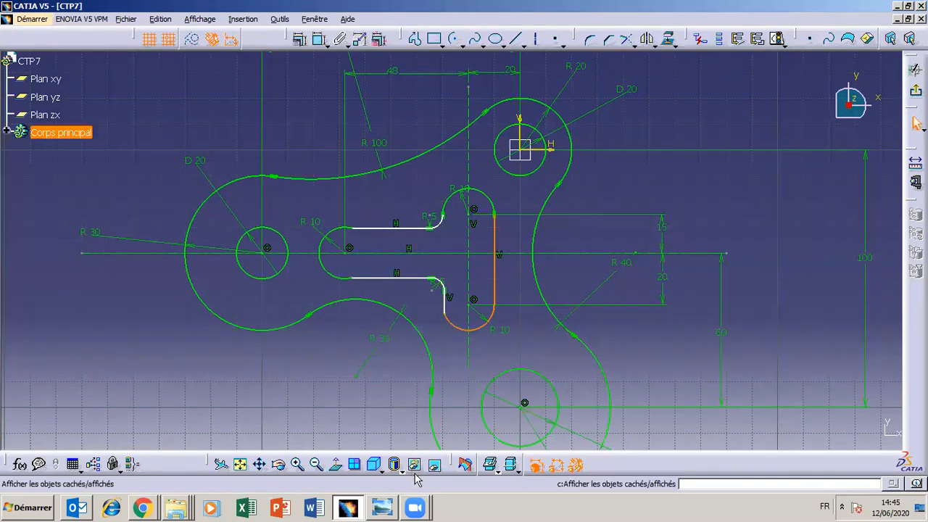
mouse_move(495, 301)
mouse_down()
mouse_move(496, 281)
mouse_move(496, 302)
mouse_up()
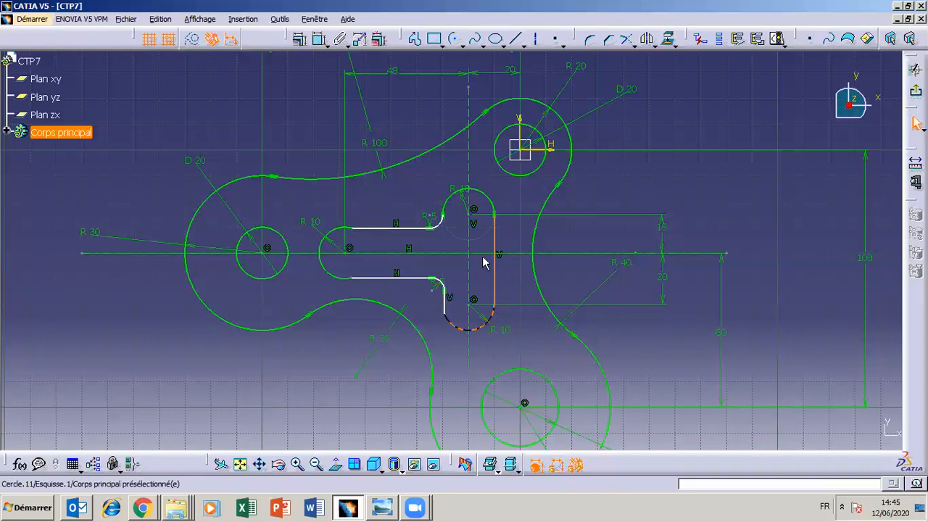
- Compare the sketched T-shaped slot with the TP7 reference drawing in the photo viewer, then return to CATIA
click(476, 209)
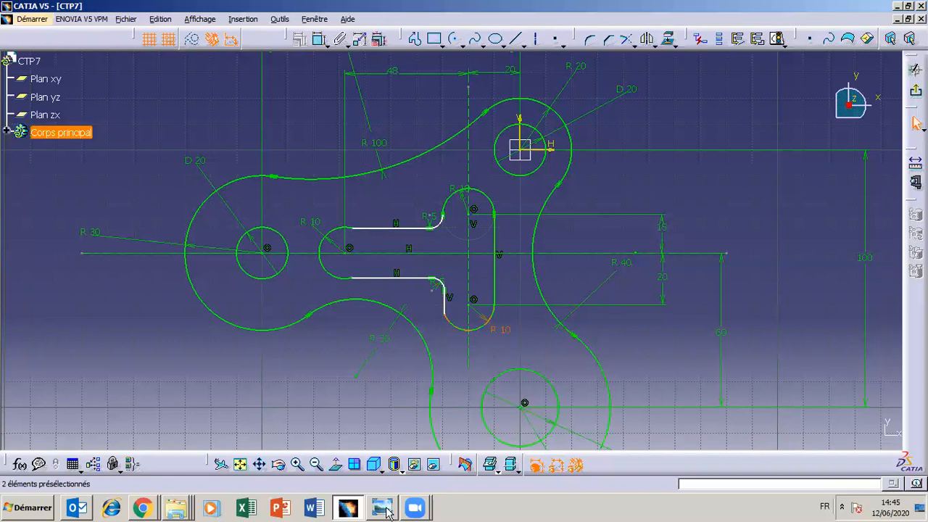
click(382, 508)
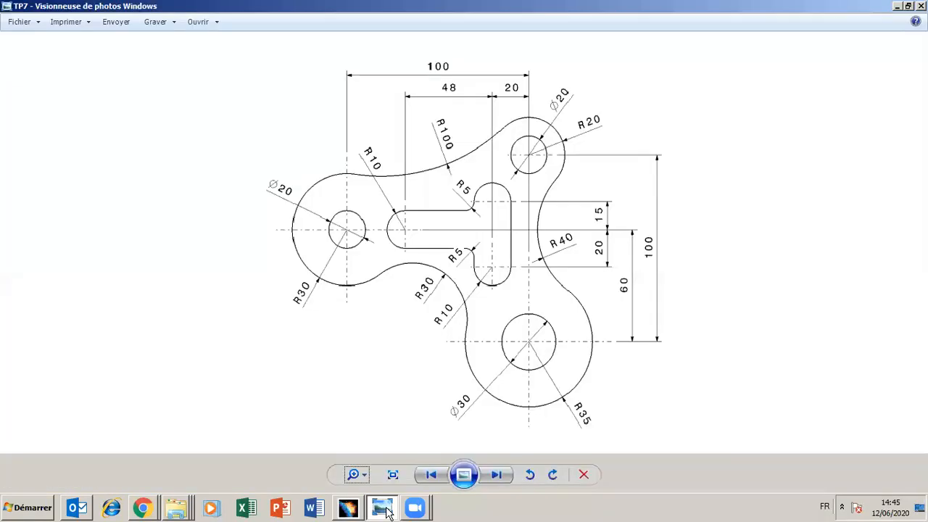
click(386, 511)
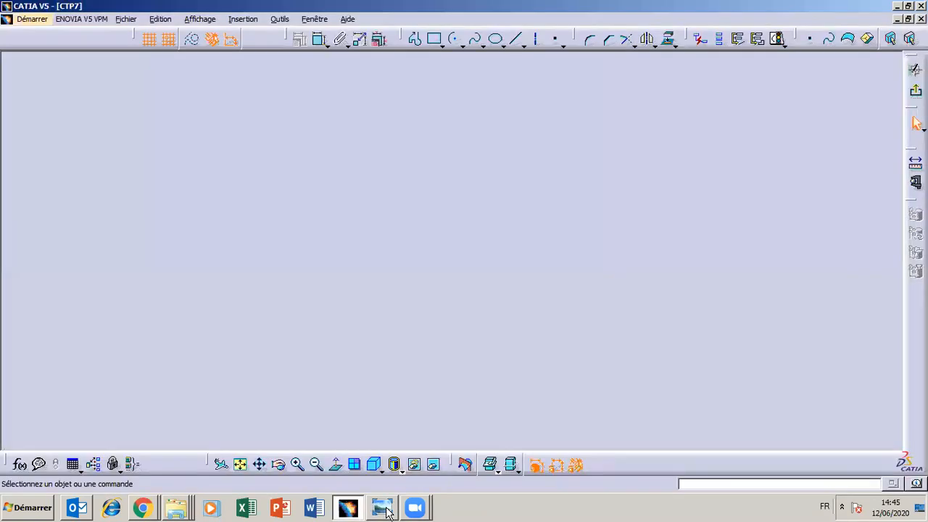
click(382, 508)
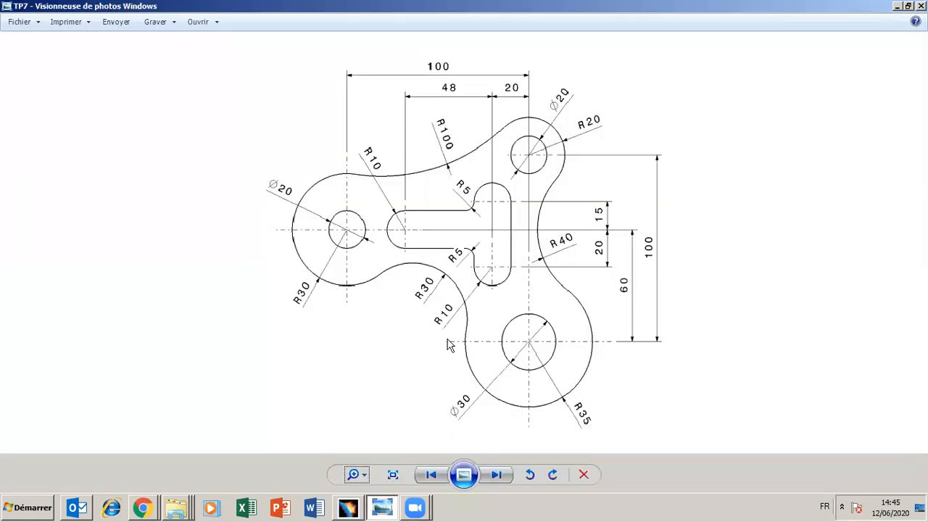
click(380, 502)
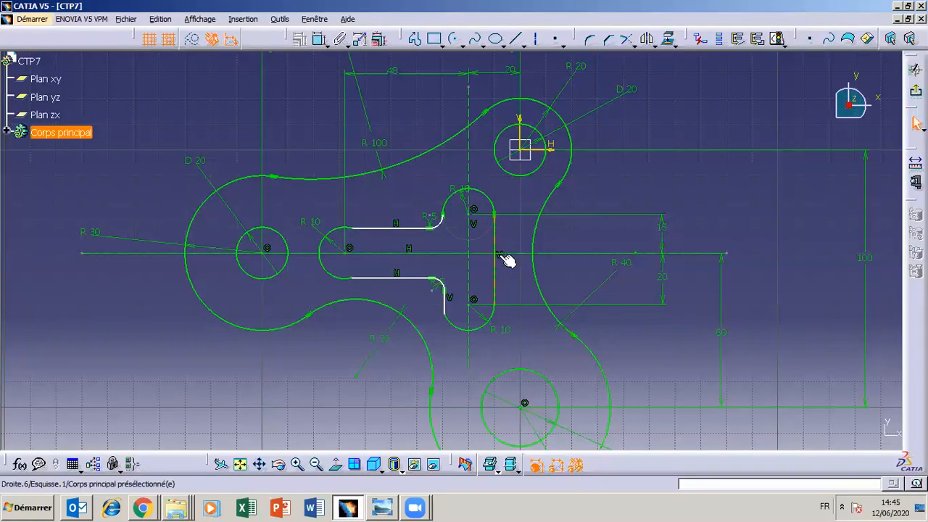
click(382, 507)
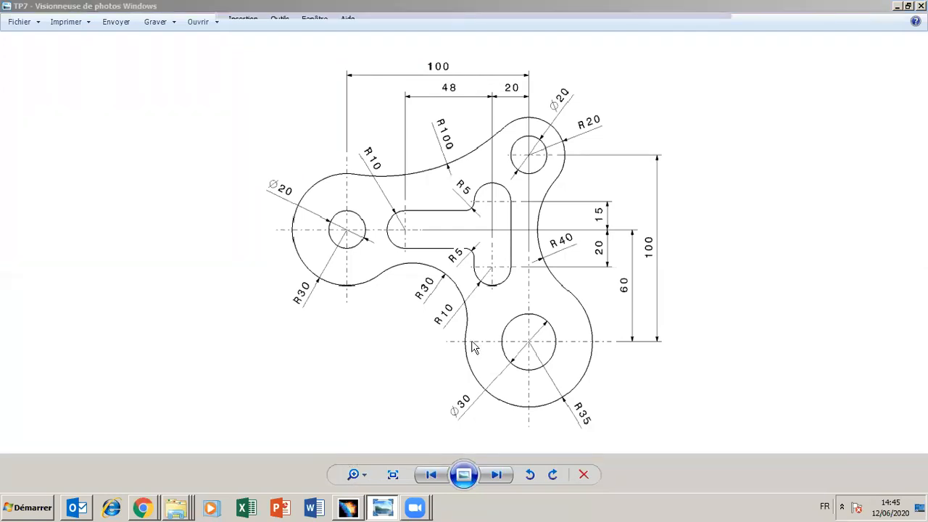
click(384, 507)
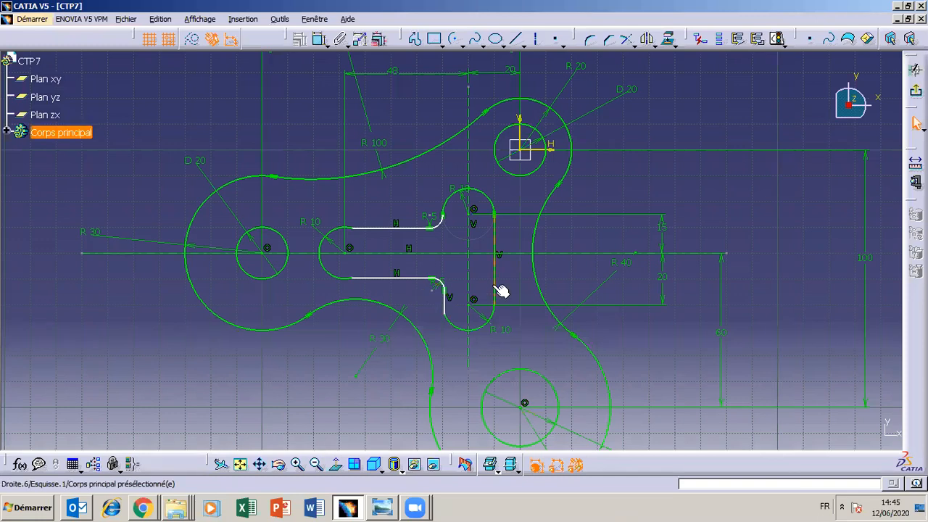
- Make the slot's short vertical line on the lower left tangent to the lower R 10 arc
click(497, 321)
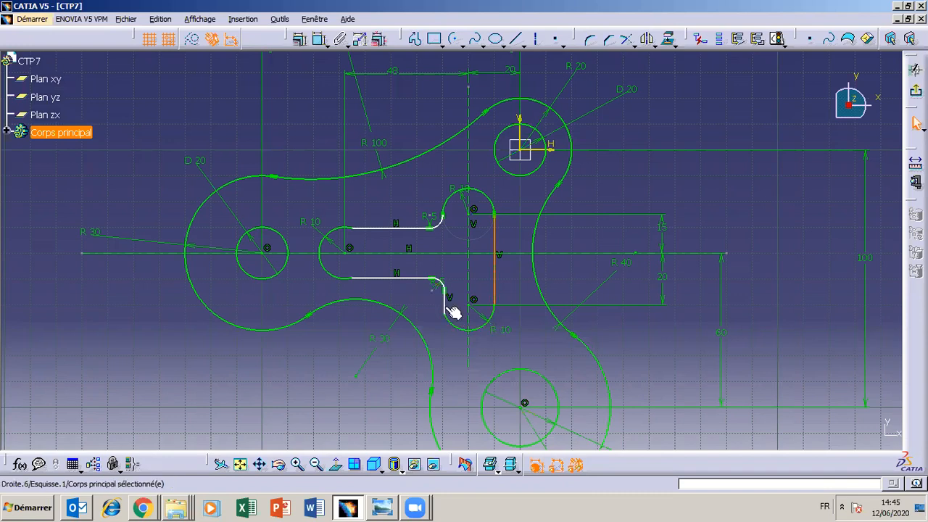
click(455, 323)
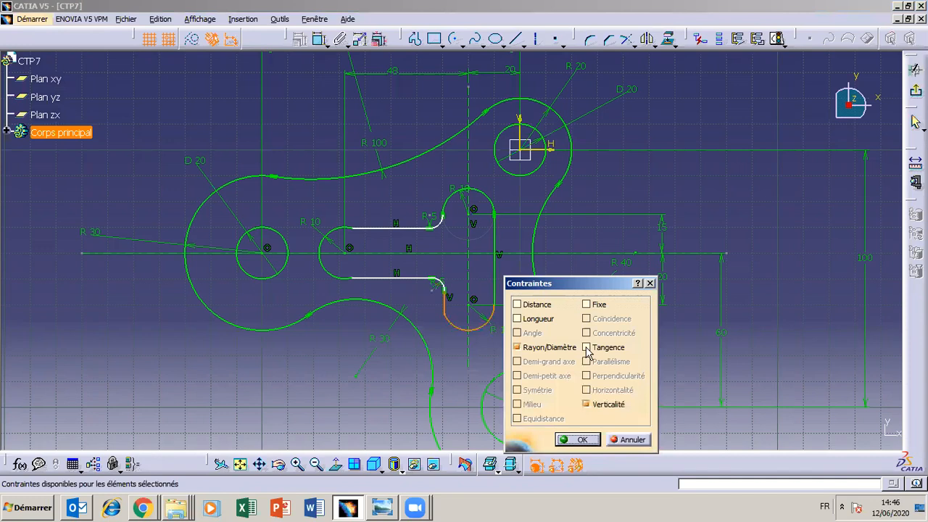
click(586, 348)
click(579, 439)
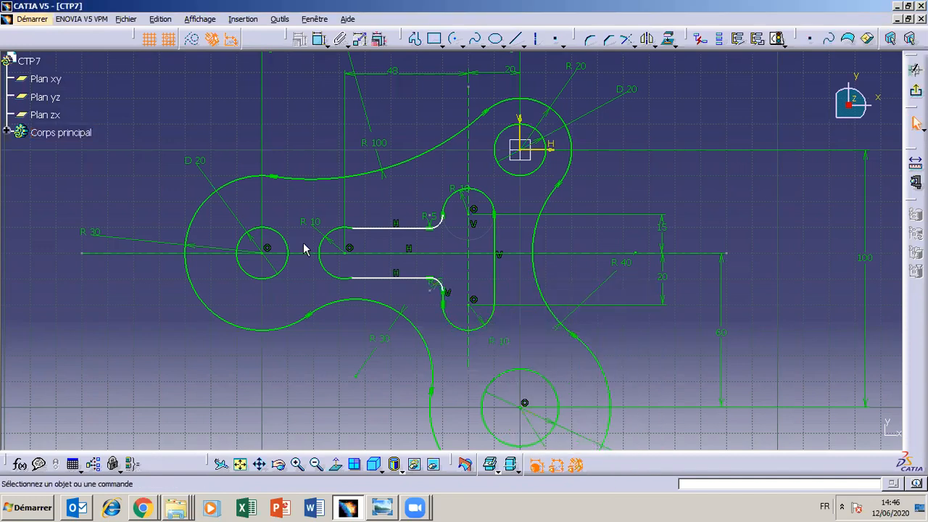
- Make the slot's lower and upper horizontal lines tangent to the left R 10 arc
click(341, 276)
click(308, 42)
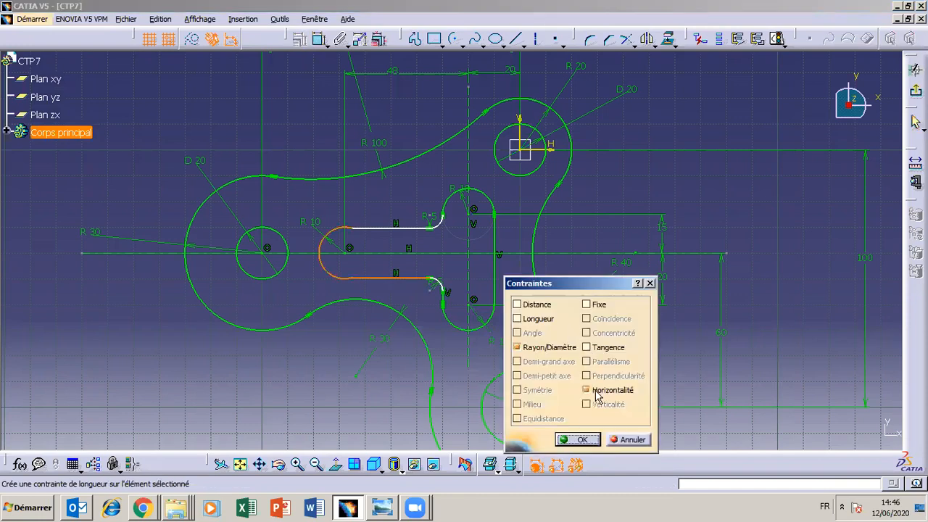
click(598, 393)
click(593, 439)
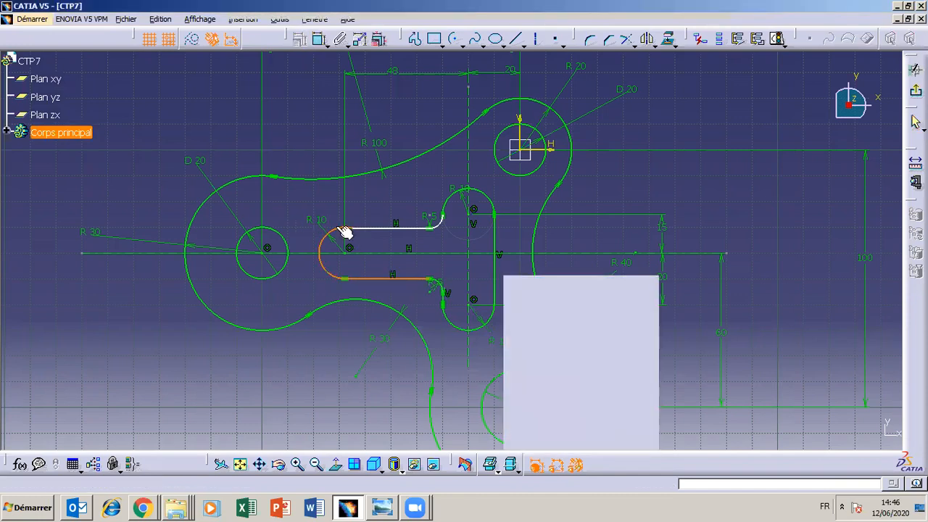
ctrl+click(365, 229)
click(308, 42)
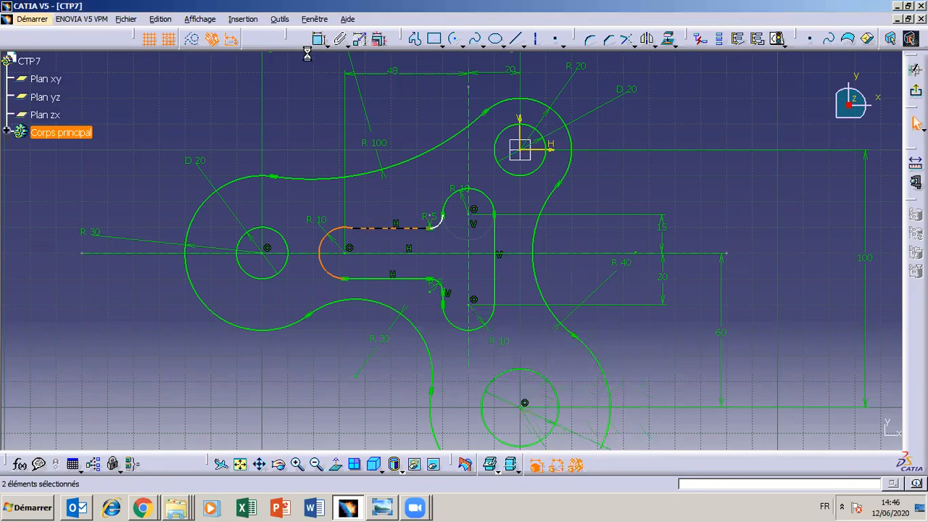
click(585, 347)
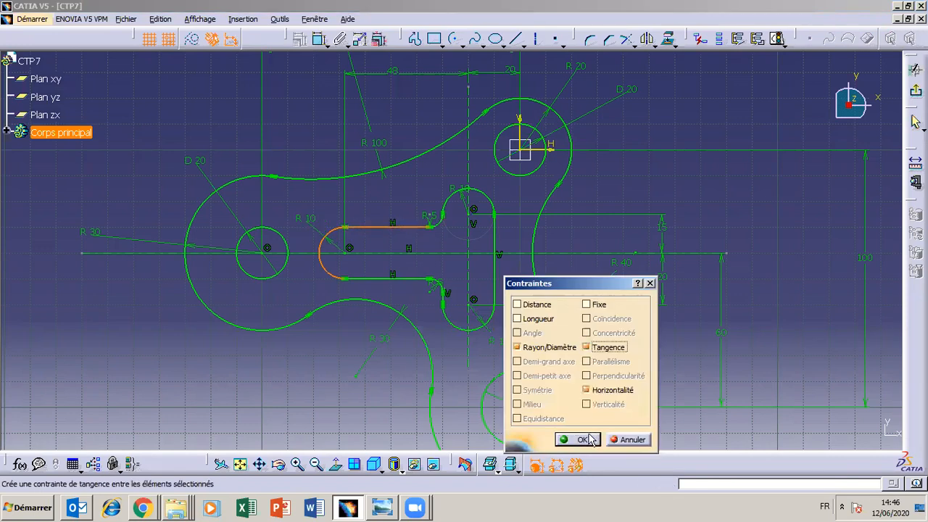
click(577, 439)
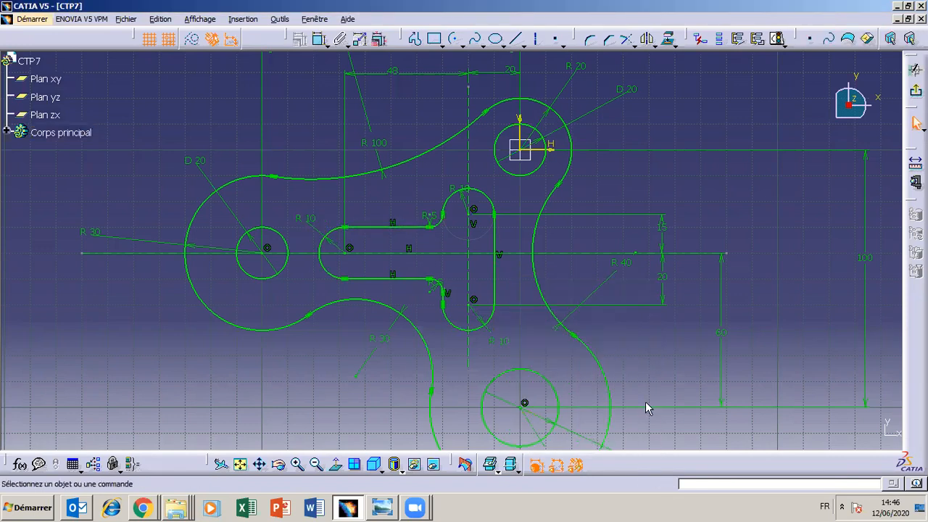
click(492, 311)
click(493, 290)
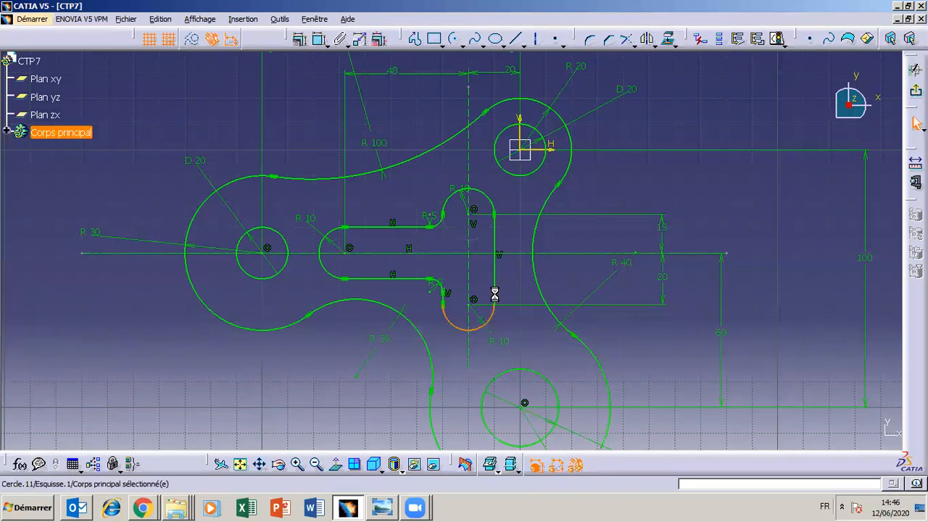
click(512, 336)
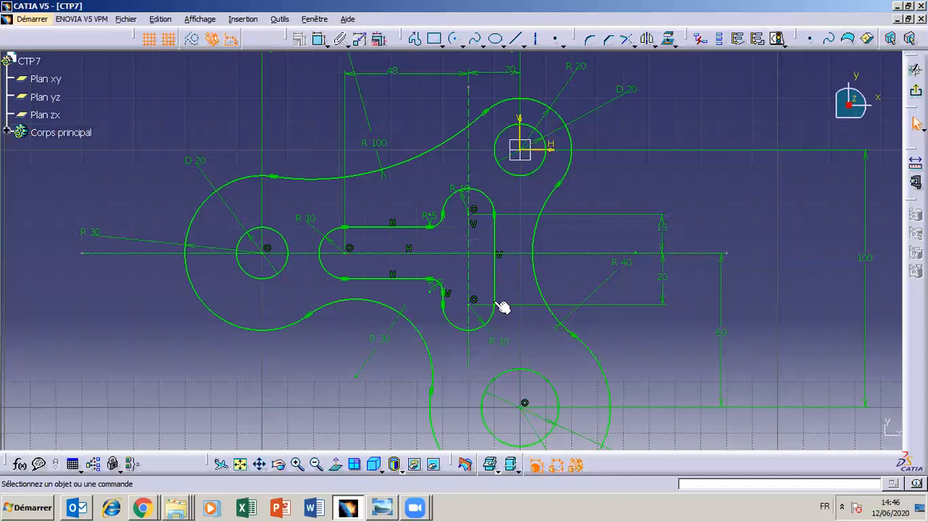
click(489, 313)
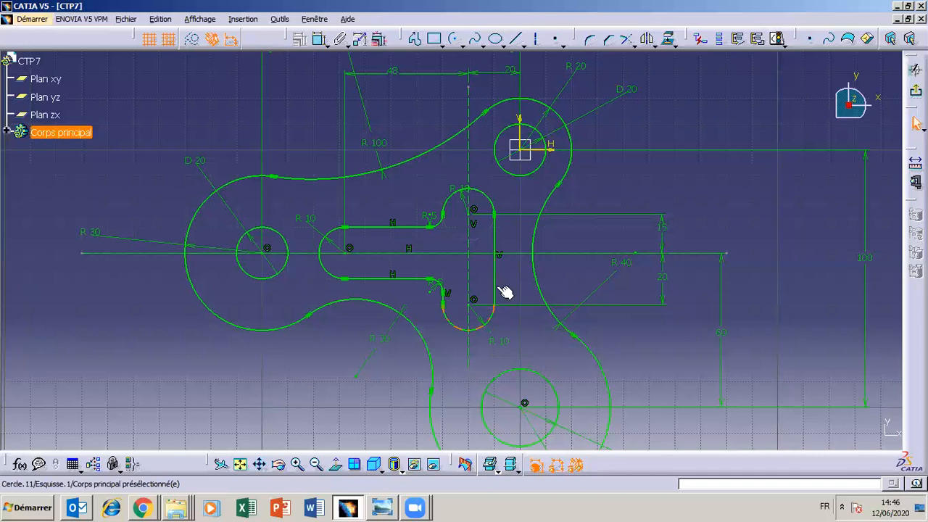
click(298, 38)
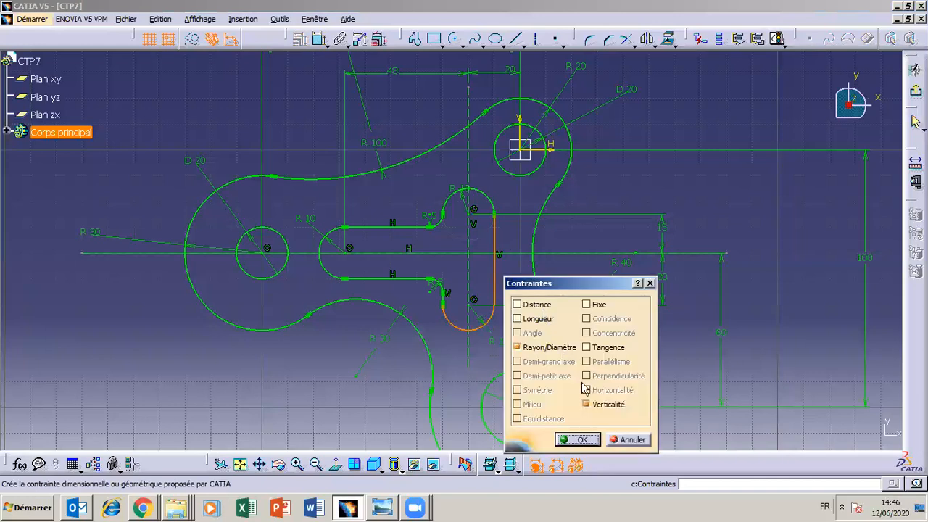
click(587, 404)
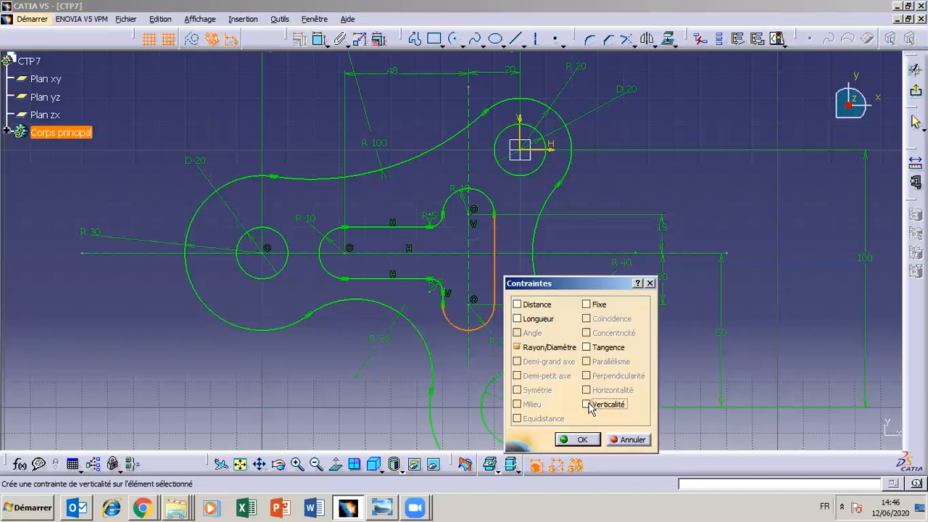
click(587, 404)
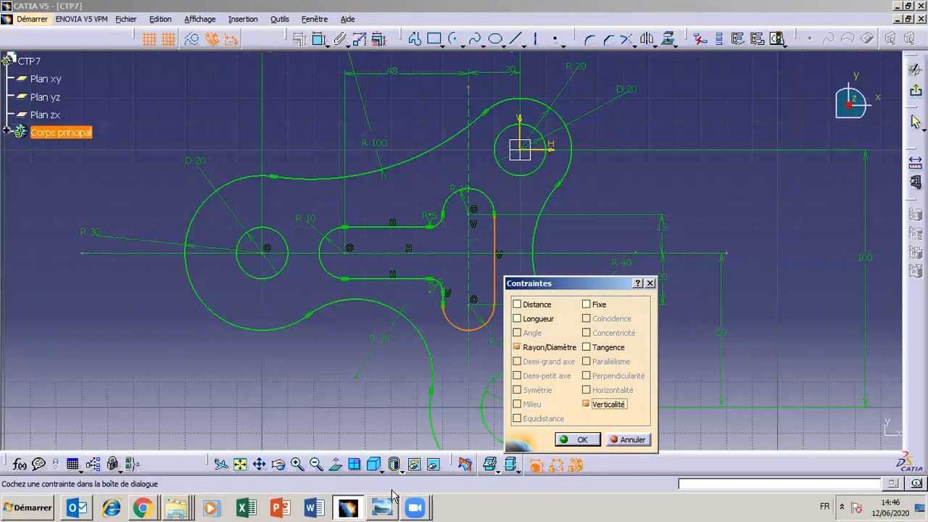
click(636, 440)
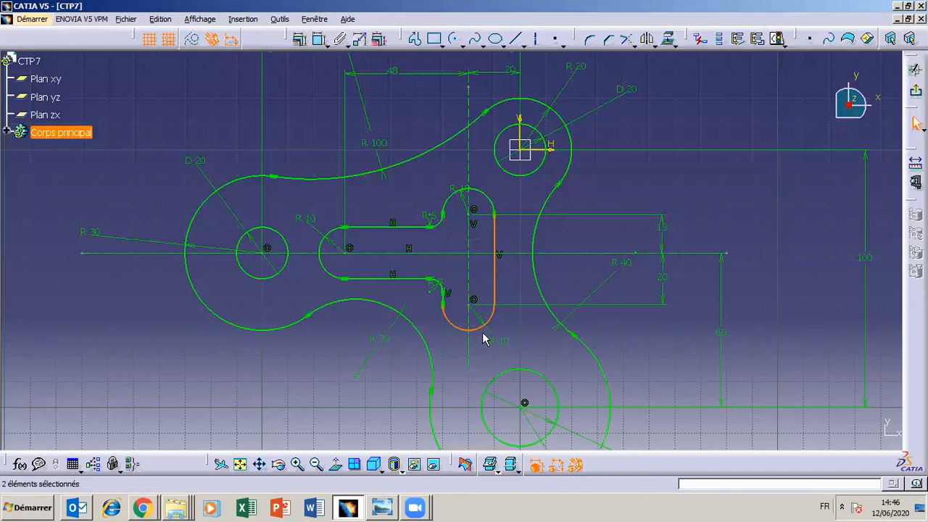
click(516, 323)
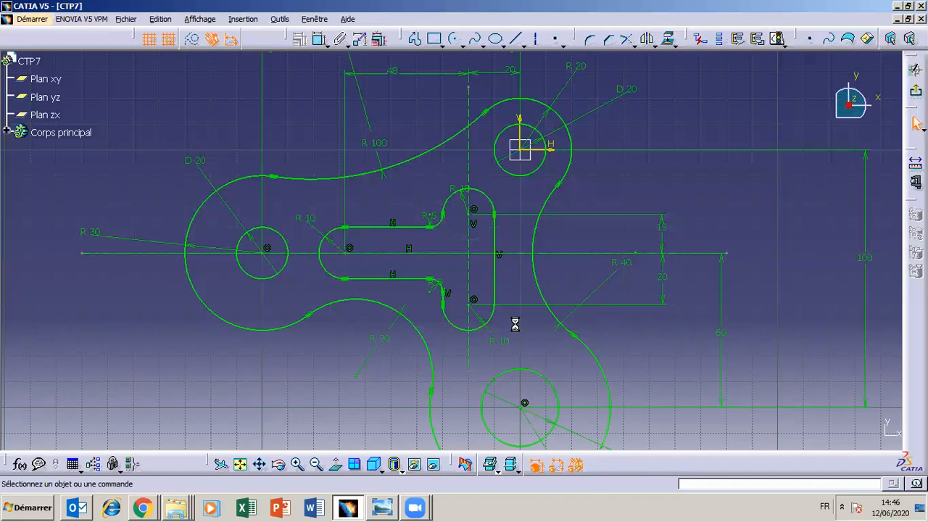
click(495, 321)
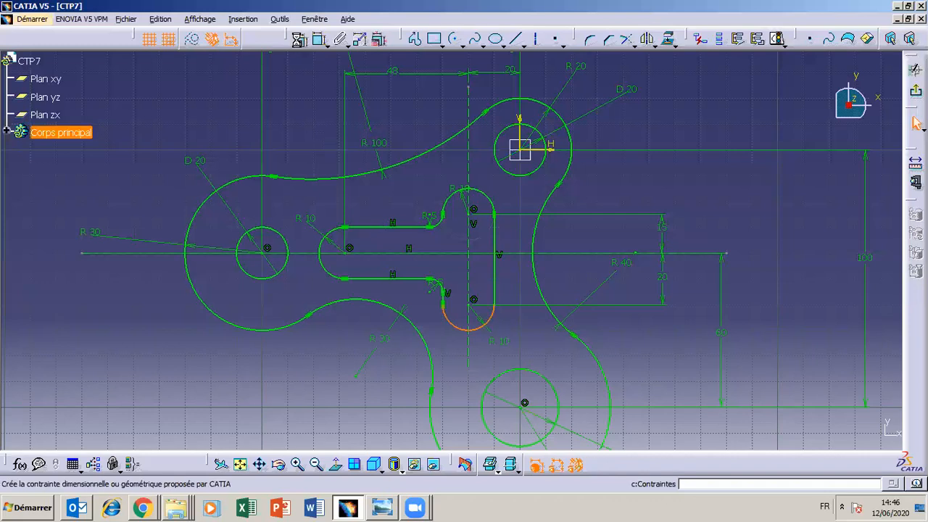
click(298, 41)
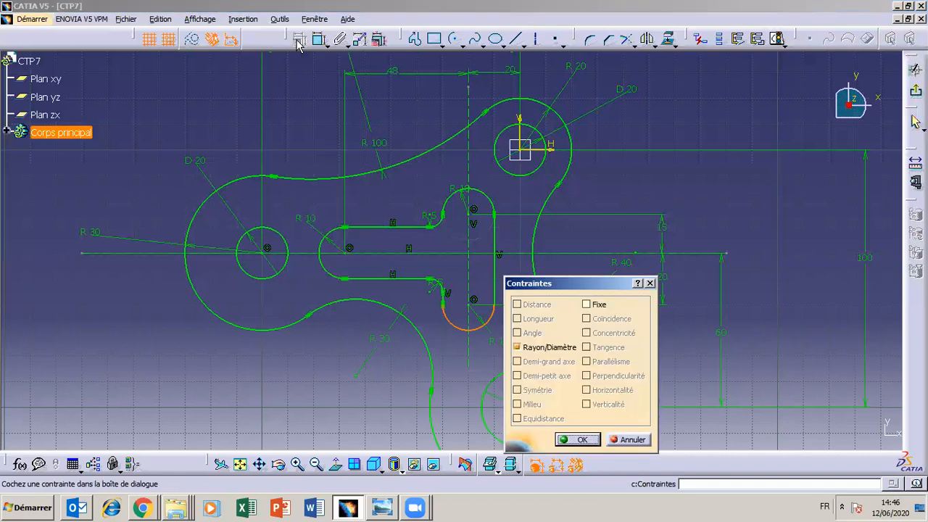
click(629, 439)
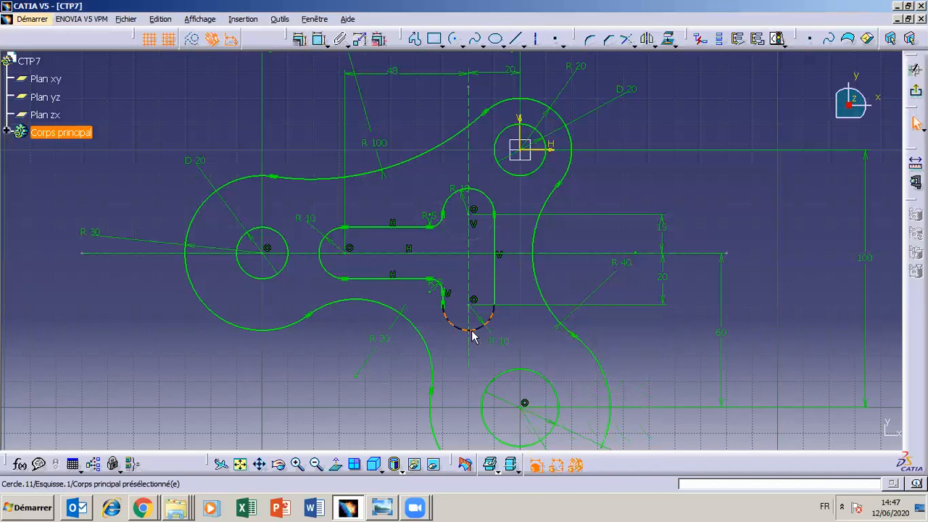
- Delete the R 10 arc at the lower end of the T-shaped slot
right_click(478, 333)
click(500, 295)
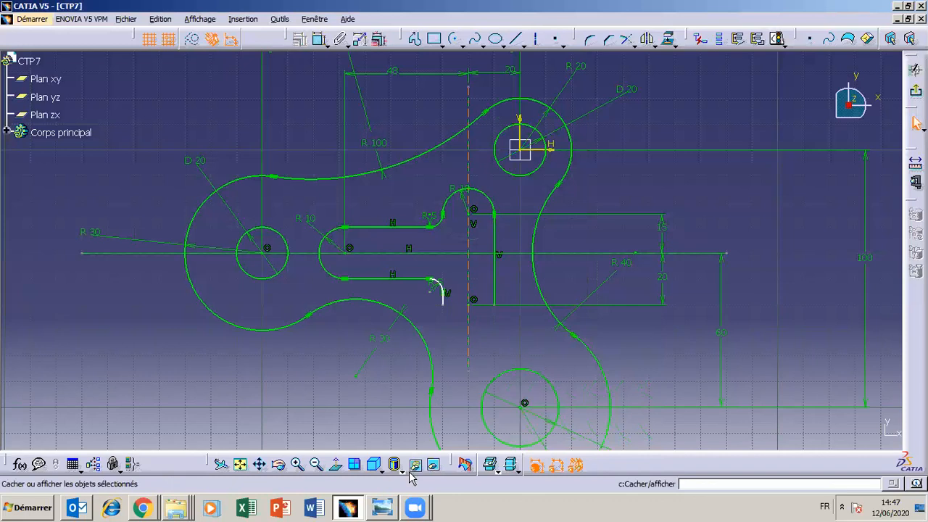
click(394, 510)
click(393, 509)
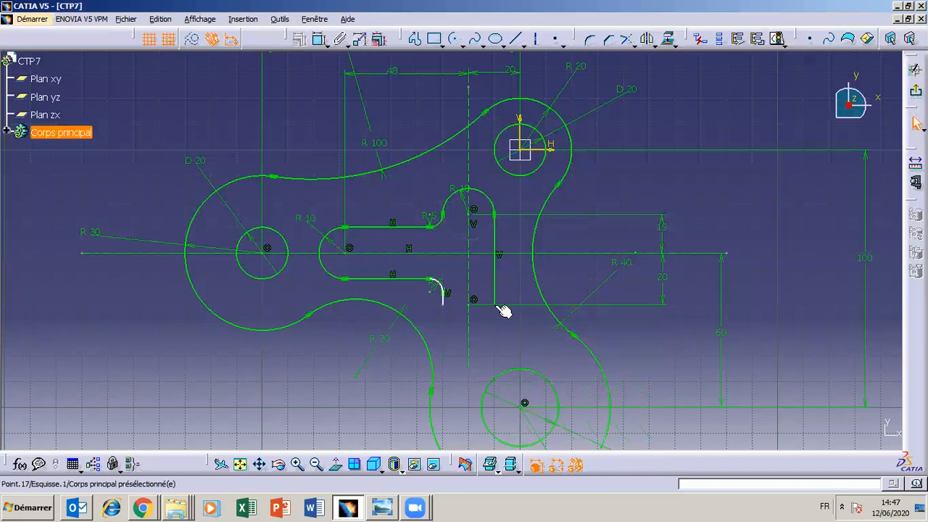
- Redraw the slot's lower arc with a 10 mm radius about its center point, joining the lower ends of both vertical lines
click(454, 39)
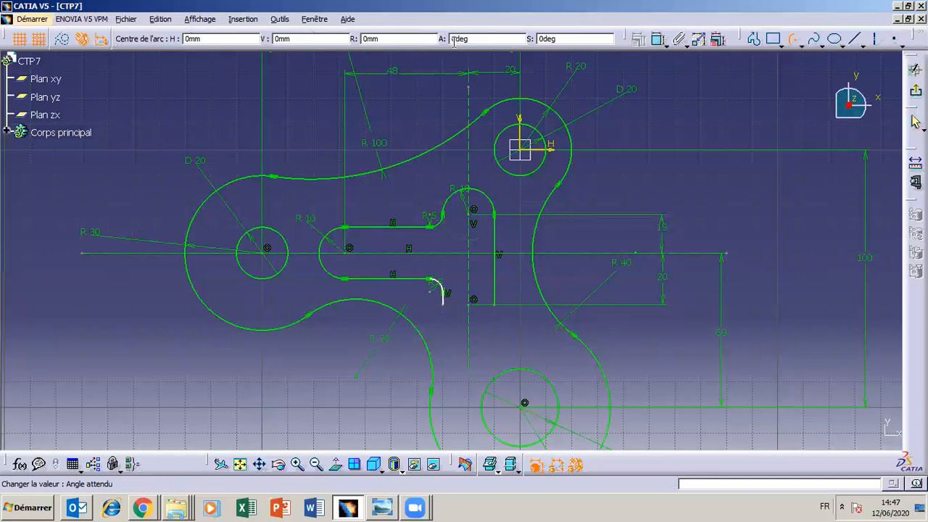
click(474, 307)
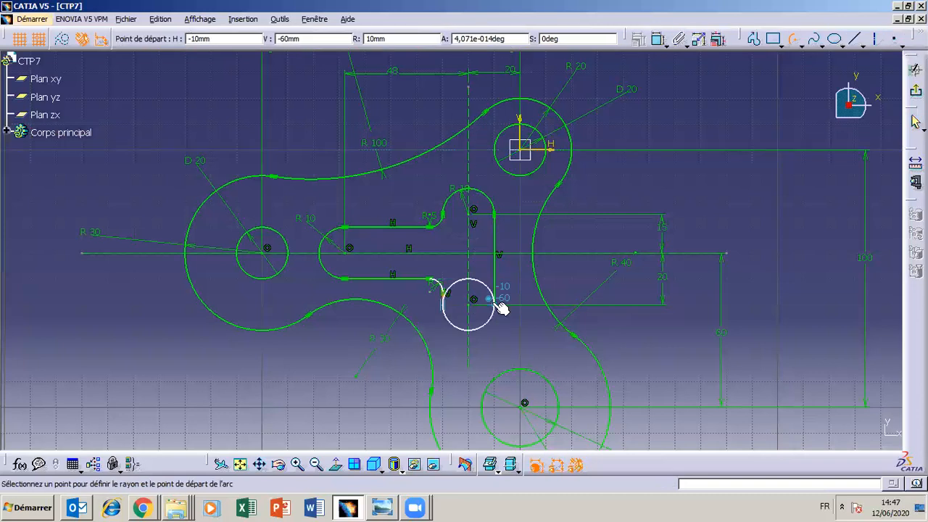
click(500, 308)
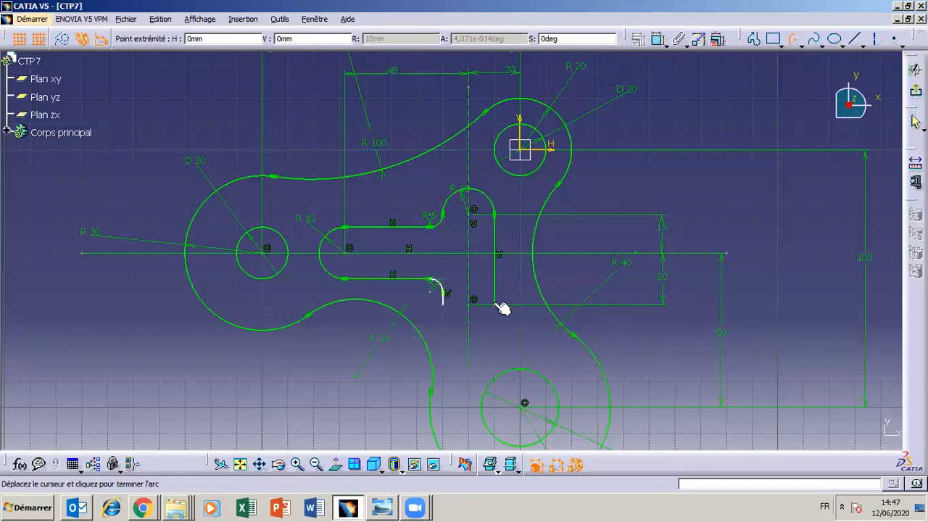
click(444, 309)
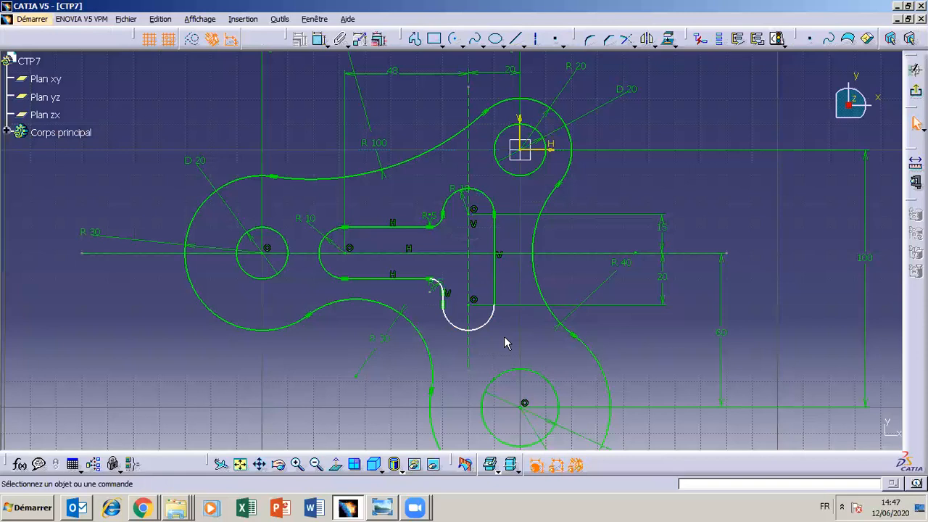
- Make the slot's right vertical line tangent to the redrawn lower arc
ctrl+click(500, 298)
click(300, 40)
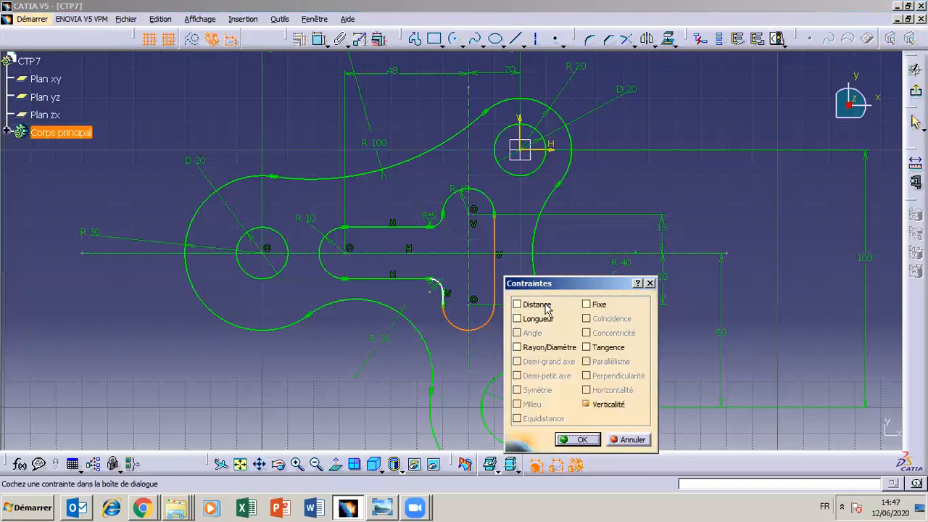
click(585, 347)
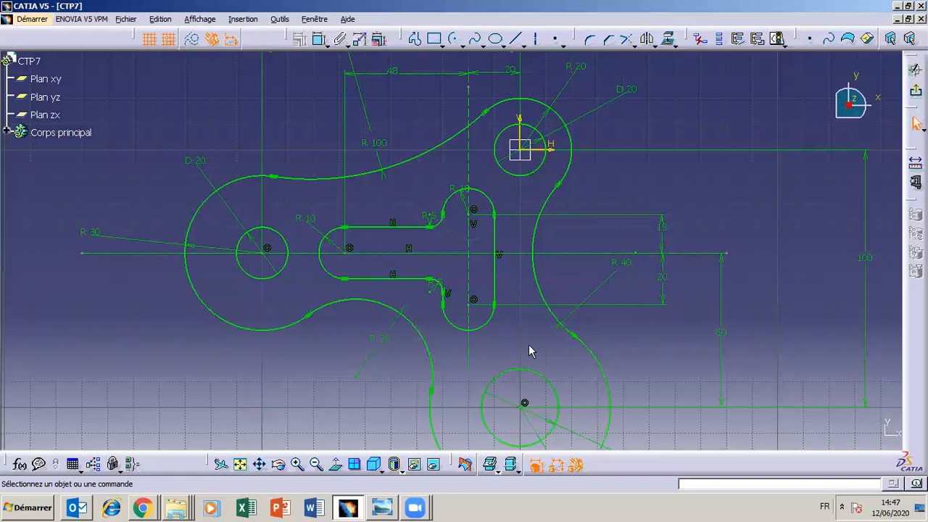
- Move the R 10 label of the slot's upper arc clear of the profile and check the sketch against the TP7 reference drawing
click(448, 176)
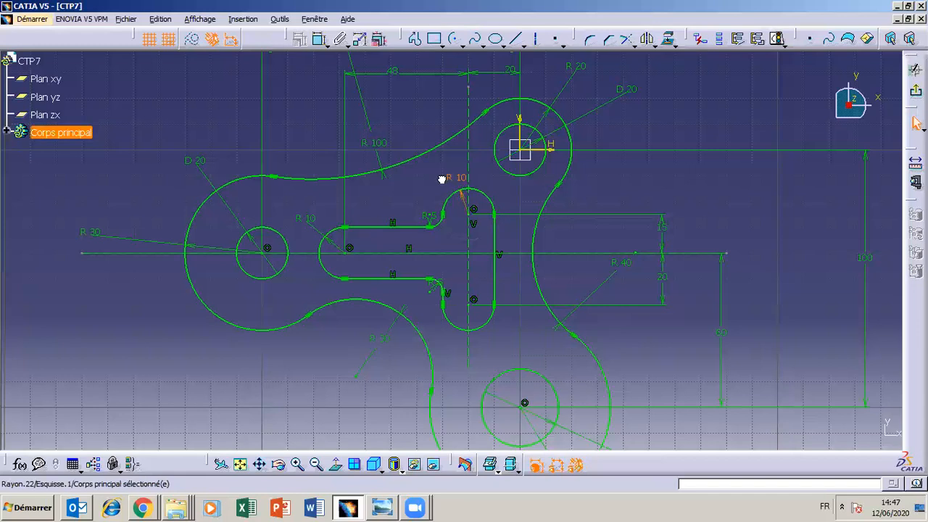
click(513, 344)
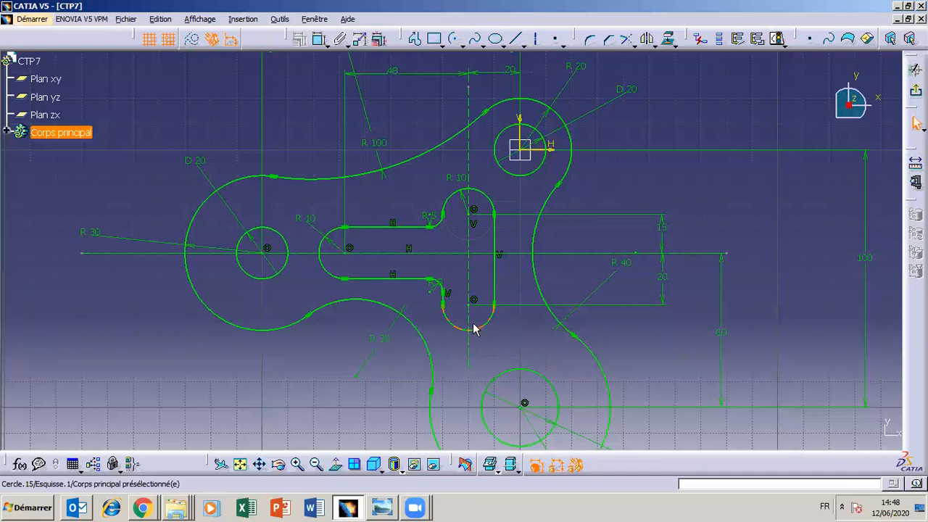
click(391, 503)
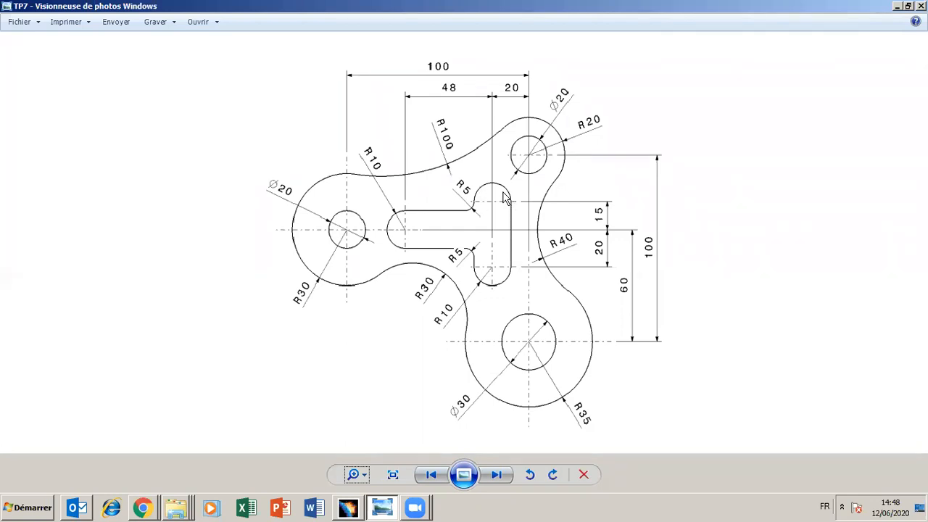
click(390, 512)
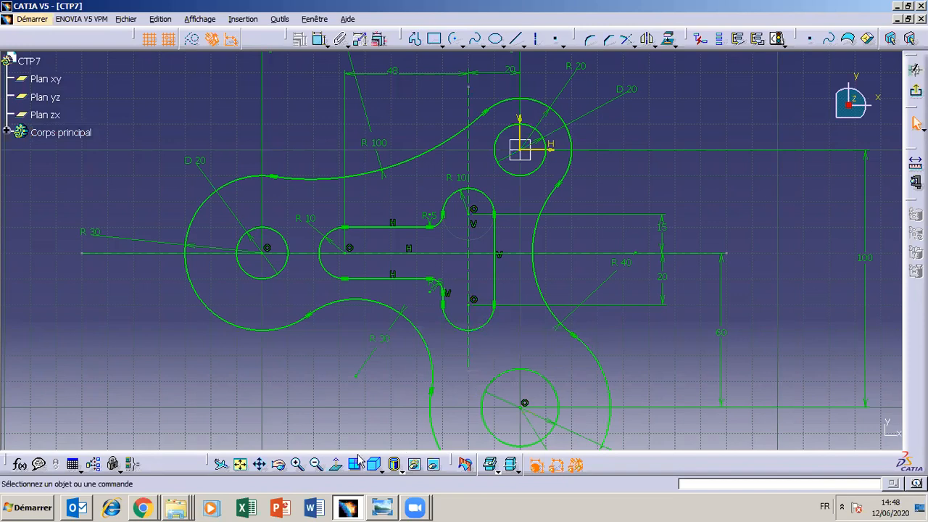
- Reposition the overall 100 mm horizontal dimension, the R 100 label and the 20 mm horizontal dimension around the plate's upper edge
click(316, 465)
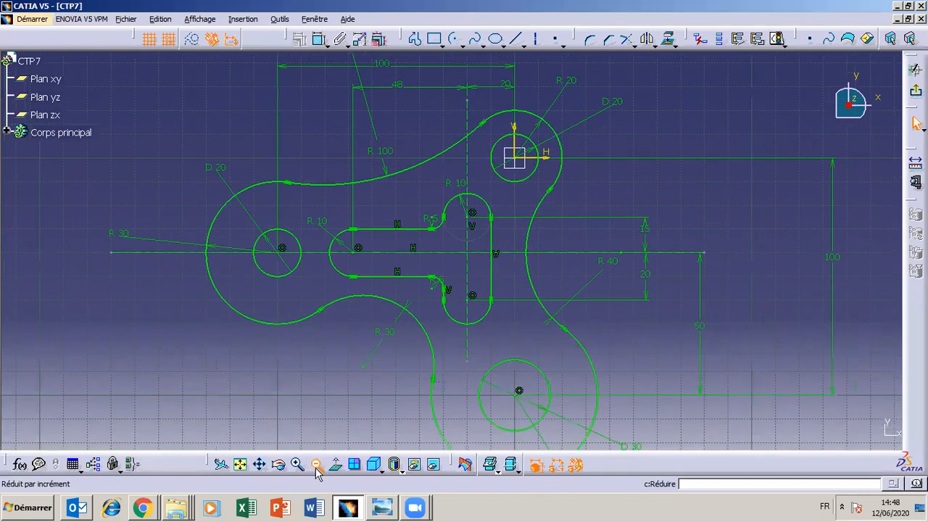
drag(455, 145, 423, 97)
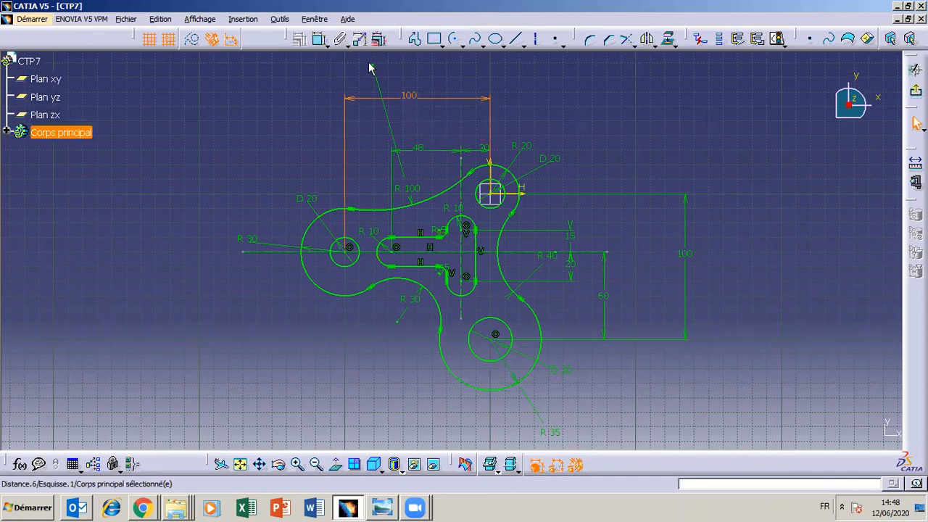
drag(375, 71, 391, 143)
drag(405, 187, 419, 207)
mouse_move(483, 149)
mouse_down()
mouse_move(476, 137)
mouse_move(493, 128)
mouse_move(474, 134)
mouse_up()
- Center the text of the slot's 48 mm dimension and align its dimension line with the adjacent 20 mm dimension
drag(416, 147, 421, 144)
click(426, 150)
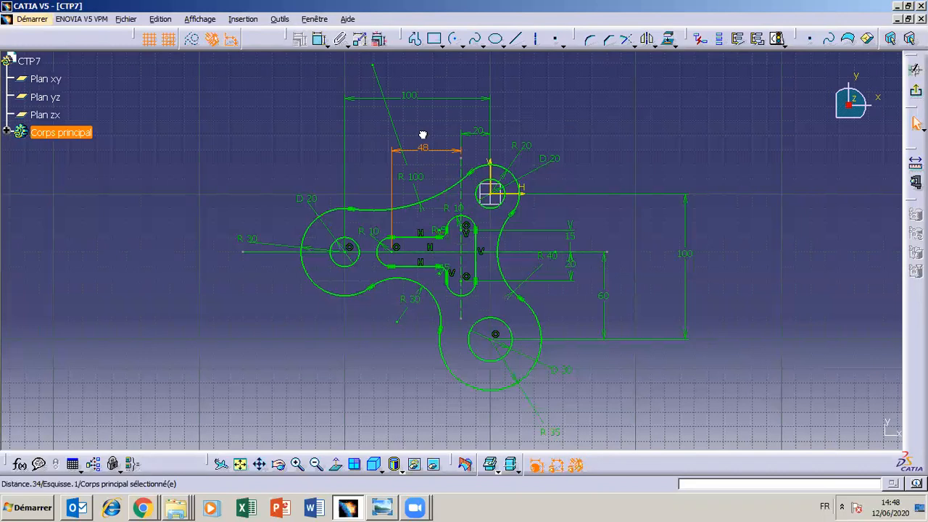
double_click(424, 148)
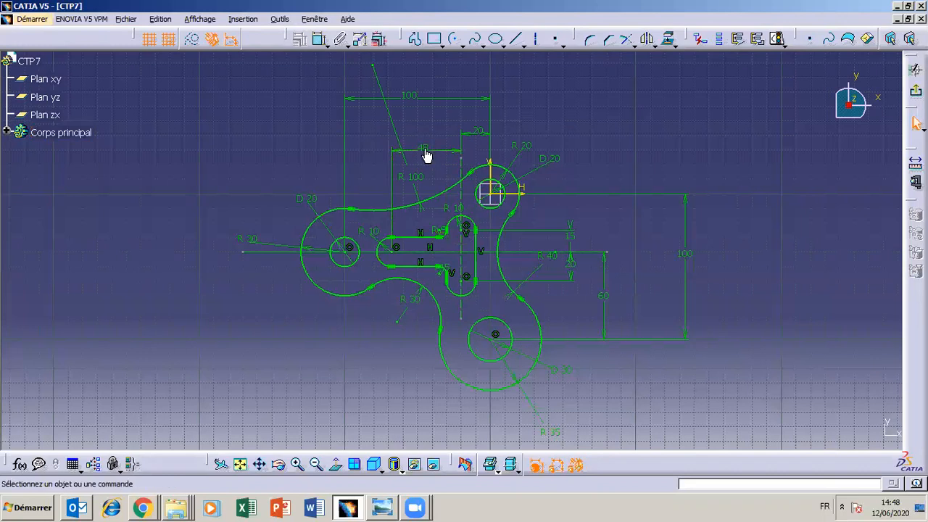
click(428, 148)
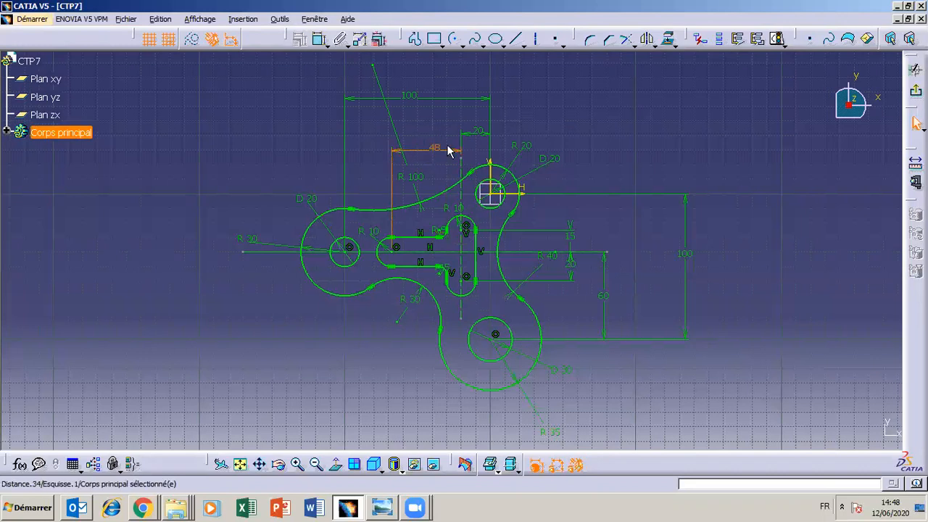
drag(455, 151, 448, 135)
click(600, 167)
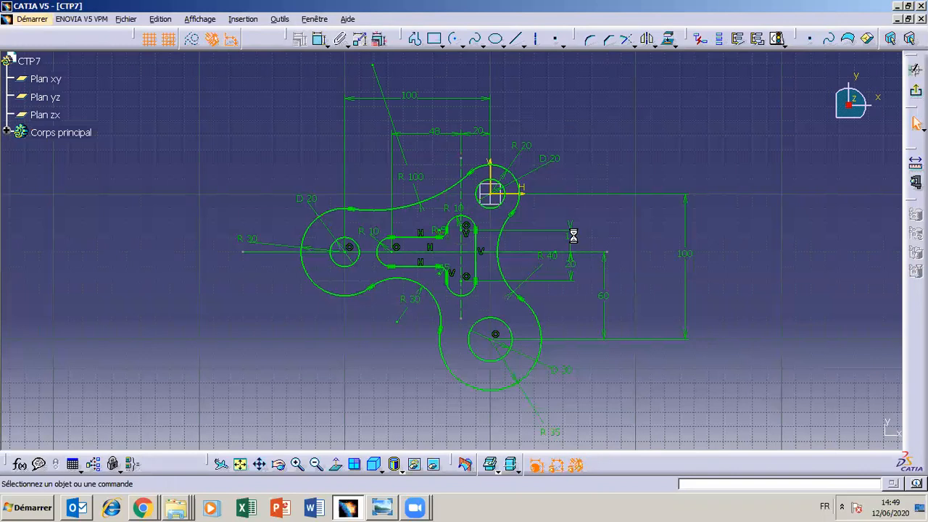
click(570, 239)
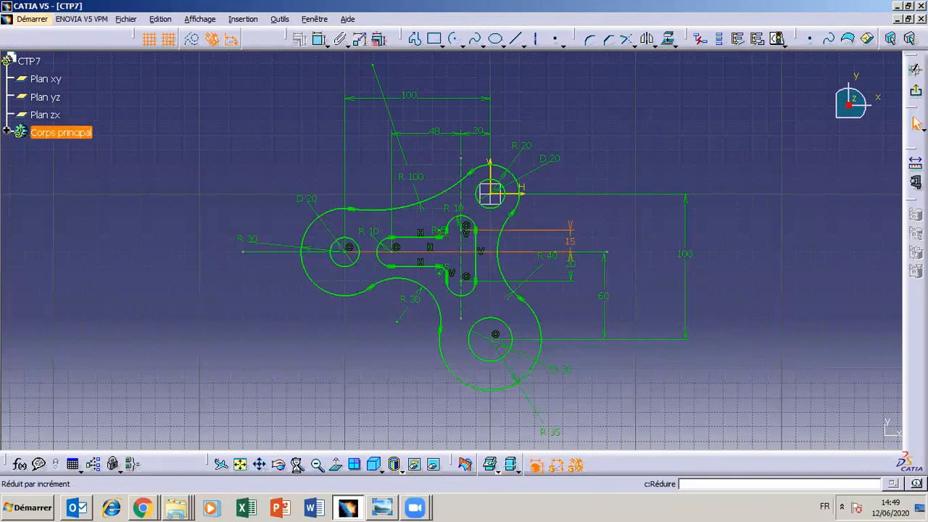
click(316, 464)
click(316, 464)
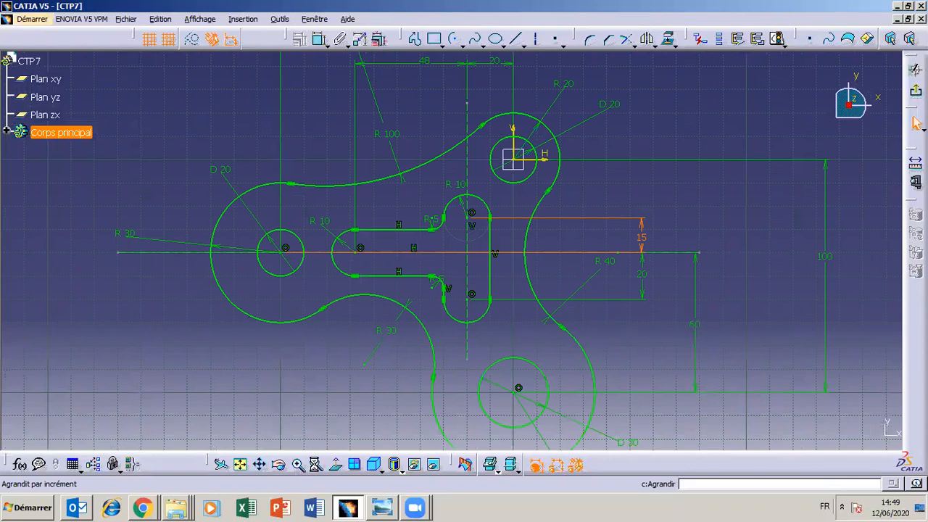
click(314, 464)
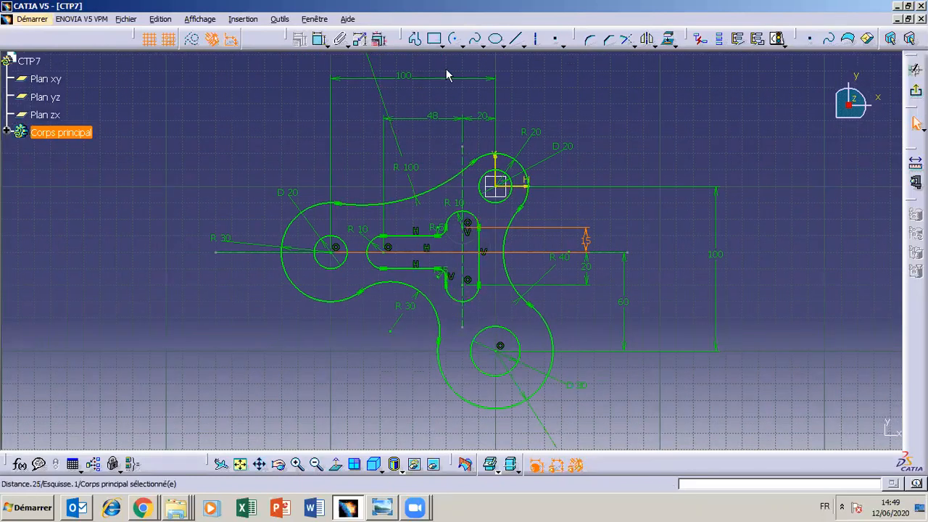
click(434, 39)
click(443, 44)
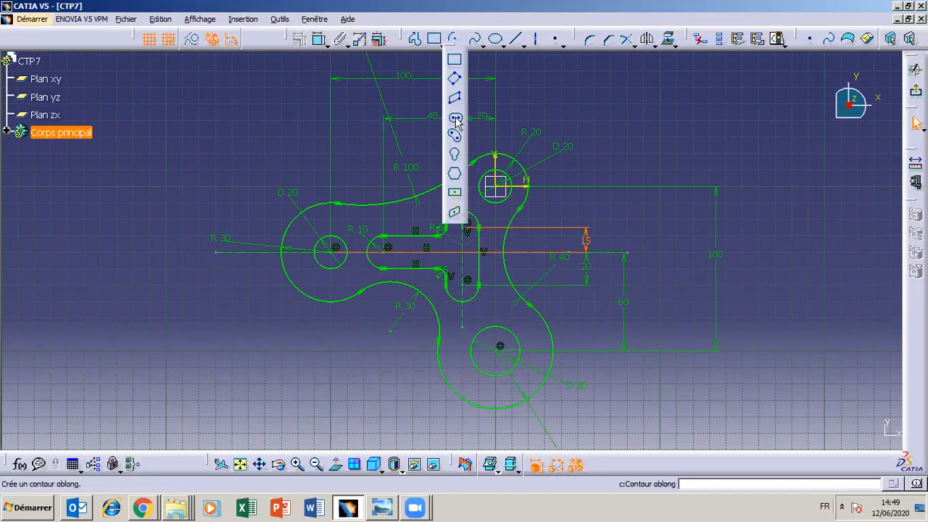
click(624, 156)
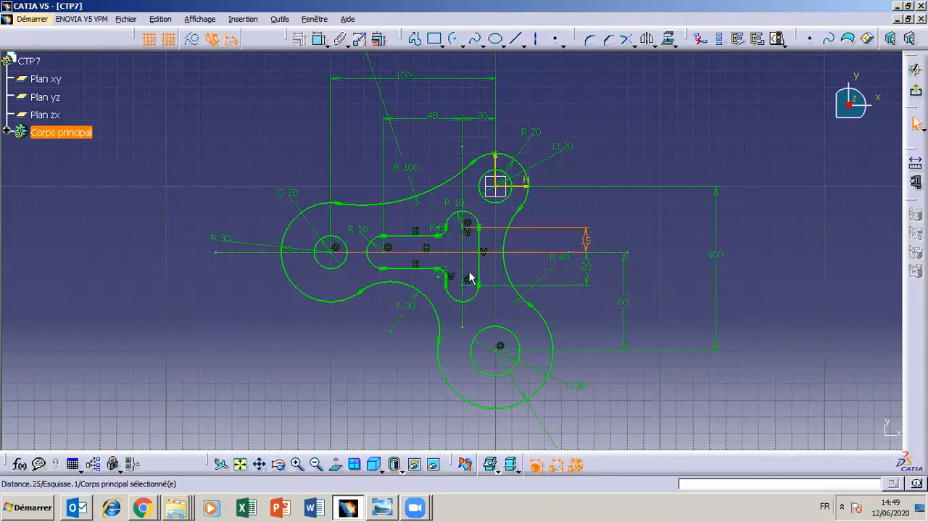
click(445, 244)
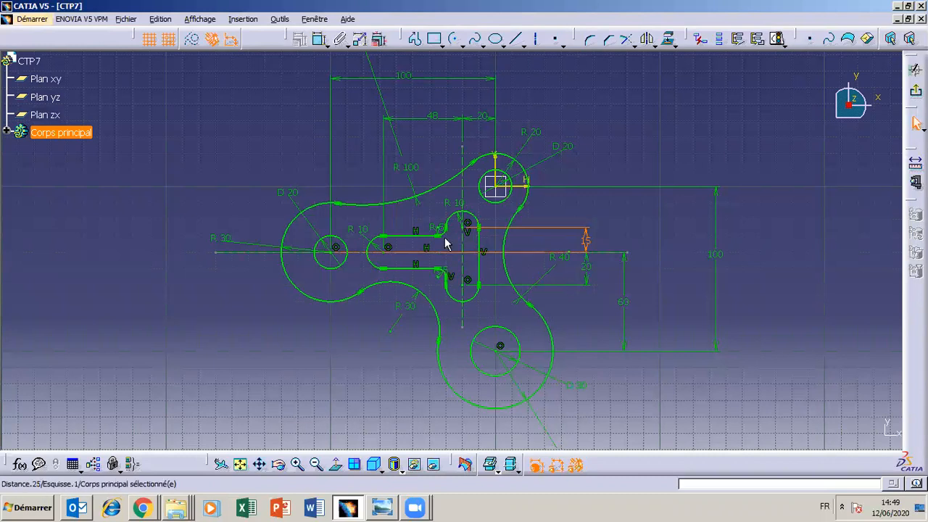
click(634, 43)
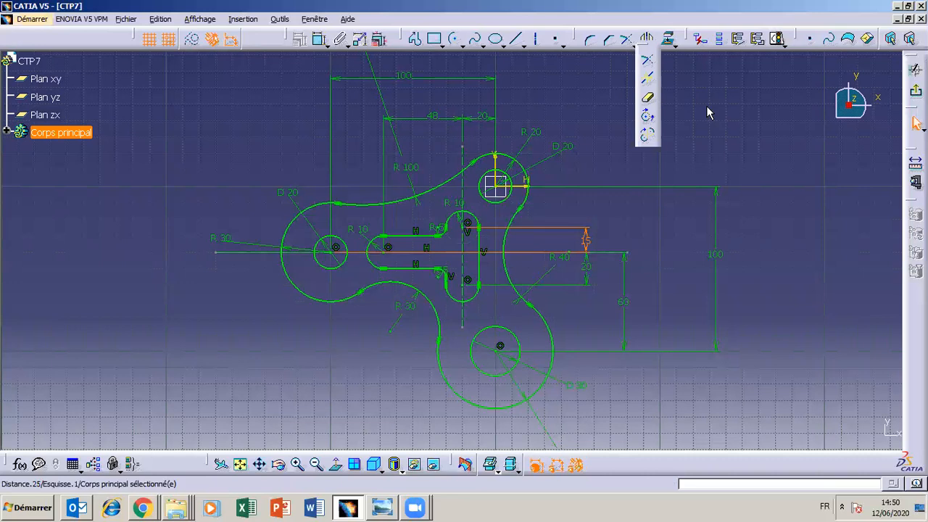
click(705, 126)
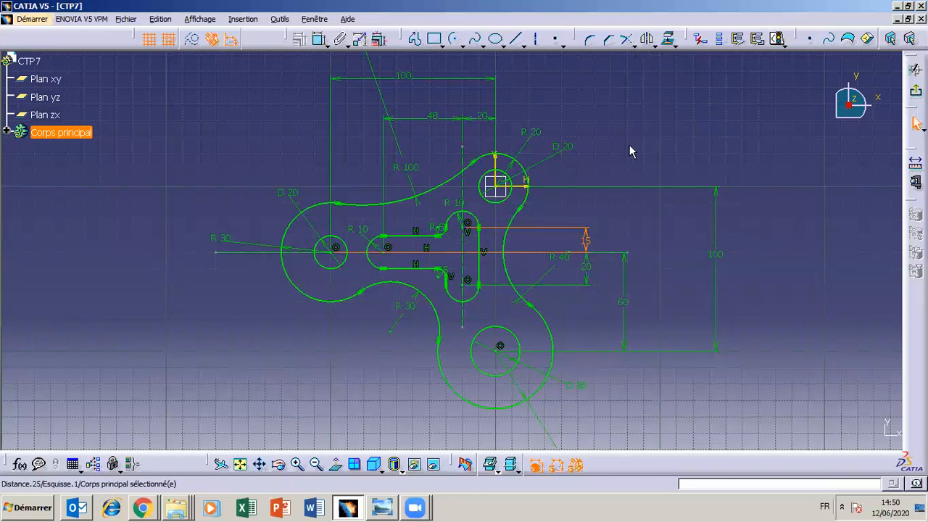